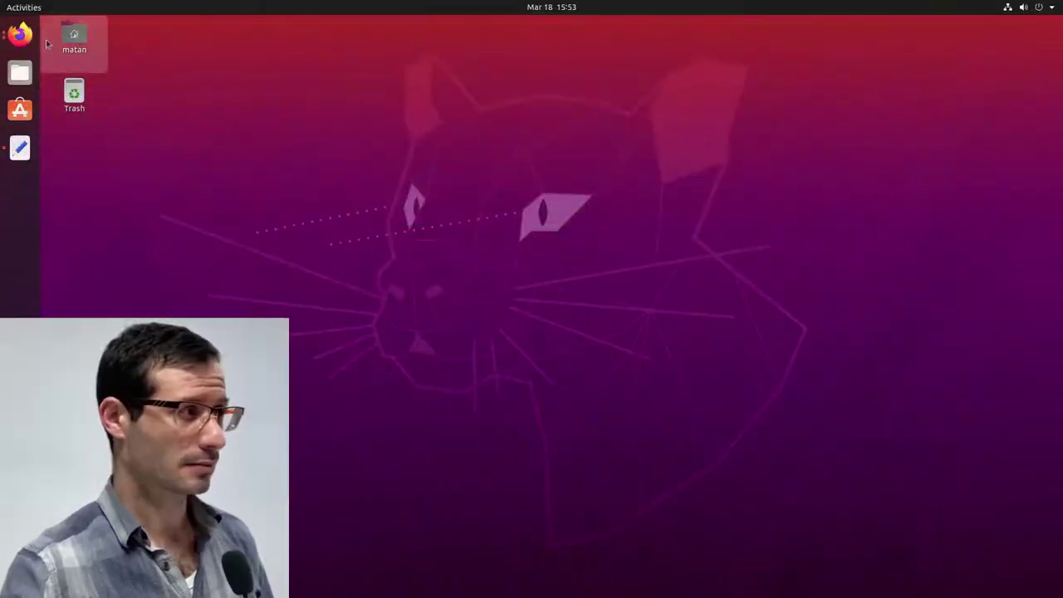
# Search Google in Firefox for "download unity" and open Unity's official download page.
pyautogui.click(20, 34)
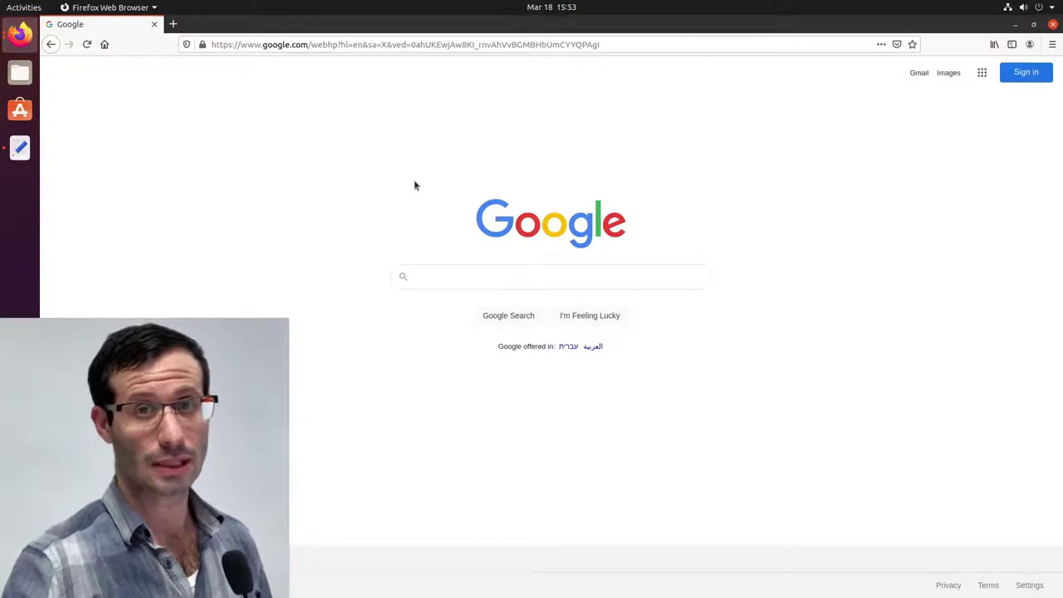
pyautogui.write('download unity')
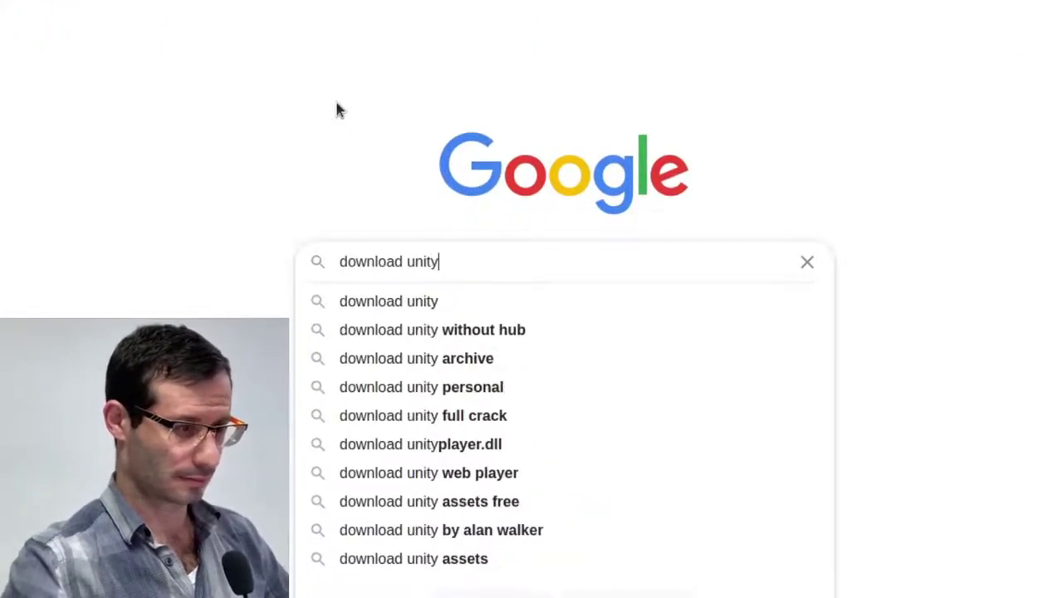
pyautogui.press('Return')
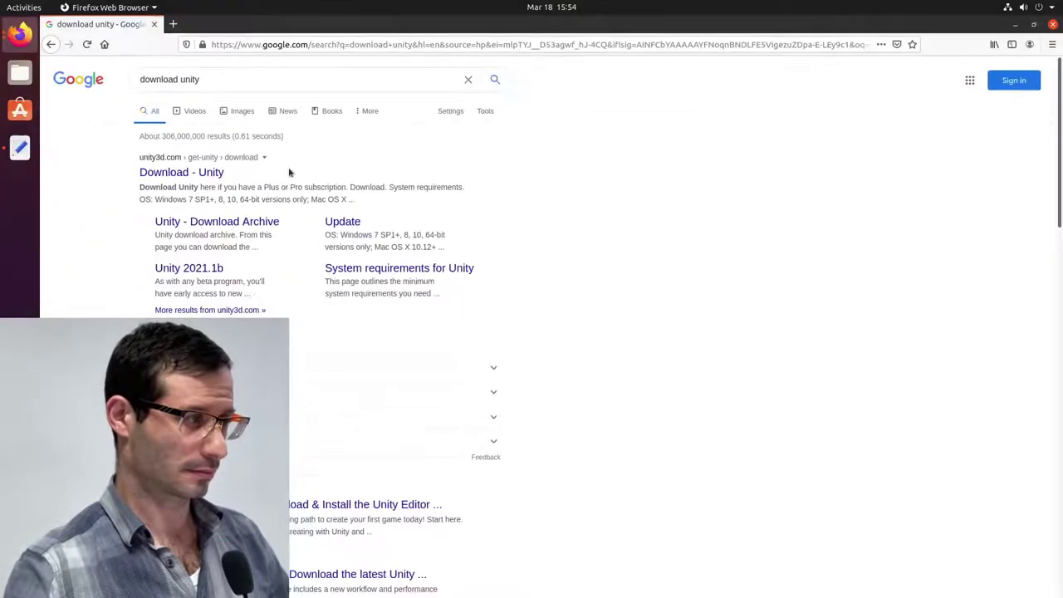
pyautogui.click(114, 136)
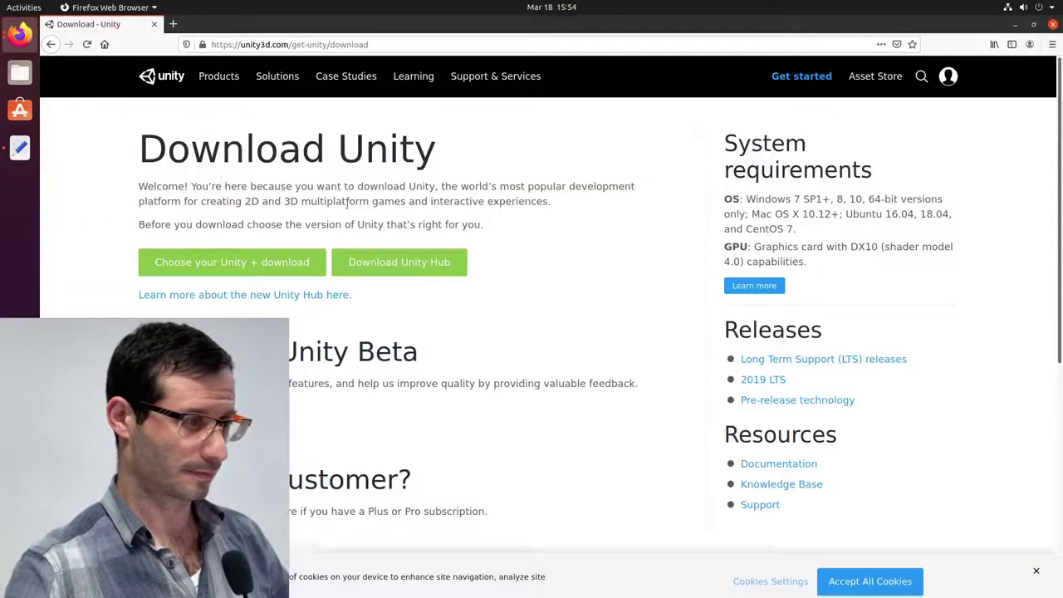
# Download Unity Hub by saving UnityHub.AppImage, and show the saved file in its folder.
pyautogui.click(413, 264)
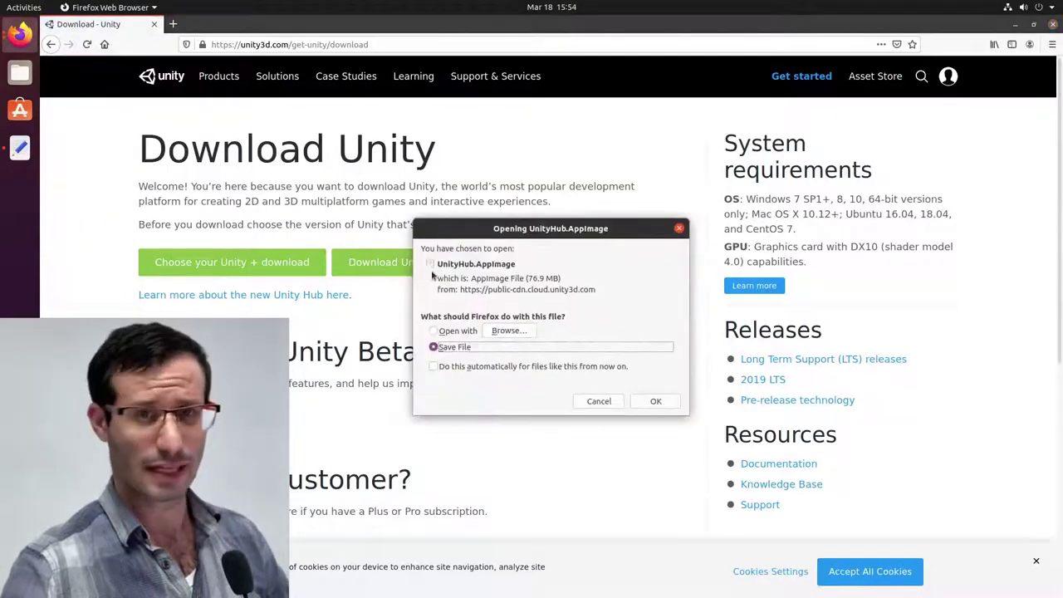
pyautogui.click(669, 404)
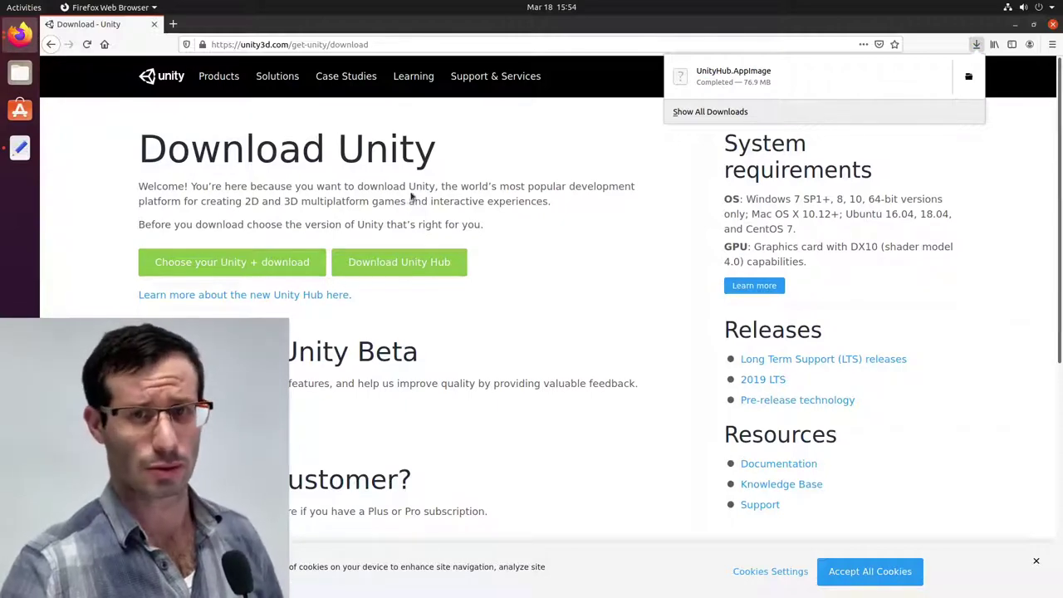
pyautogui.click(968, 76)
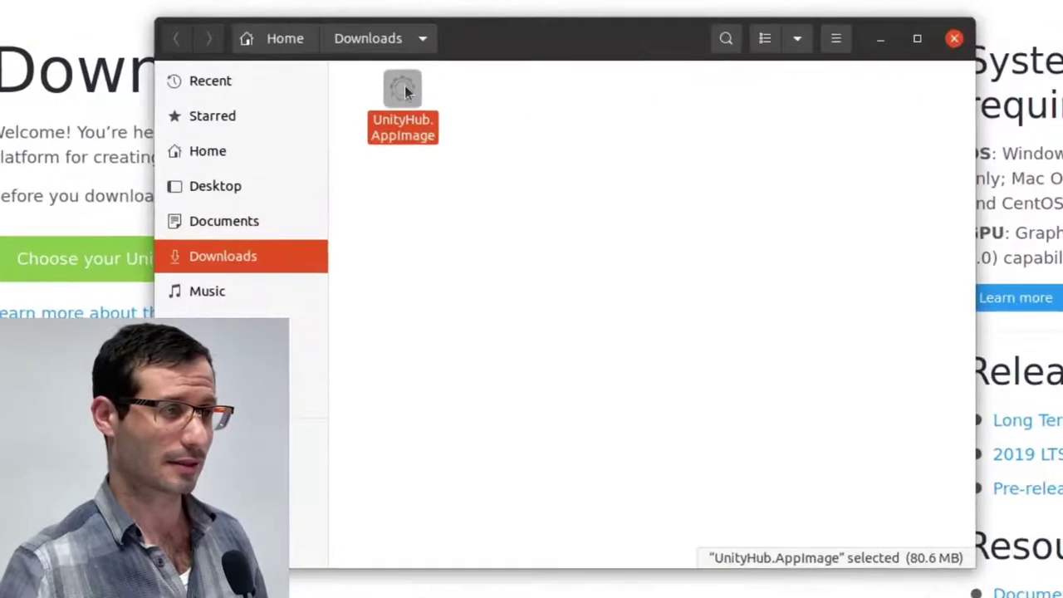
# Allow UnityHub.AppImage to be executed as a program in its file permissions, and close its properties.
pyautogui.rightClick(390, 161)
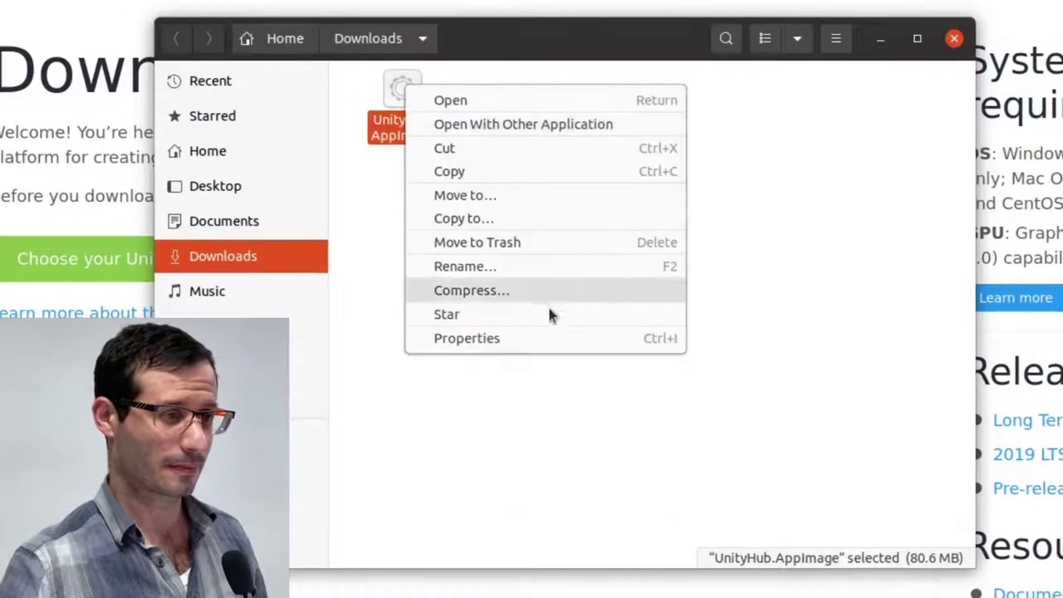
pyautogui.click(546, 337)
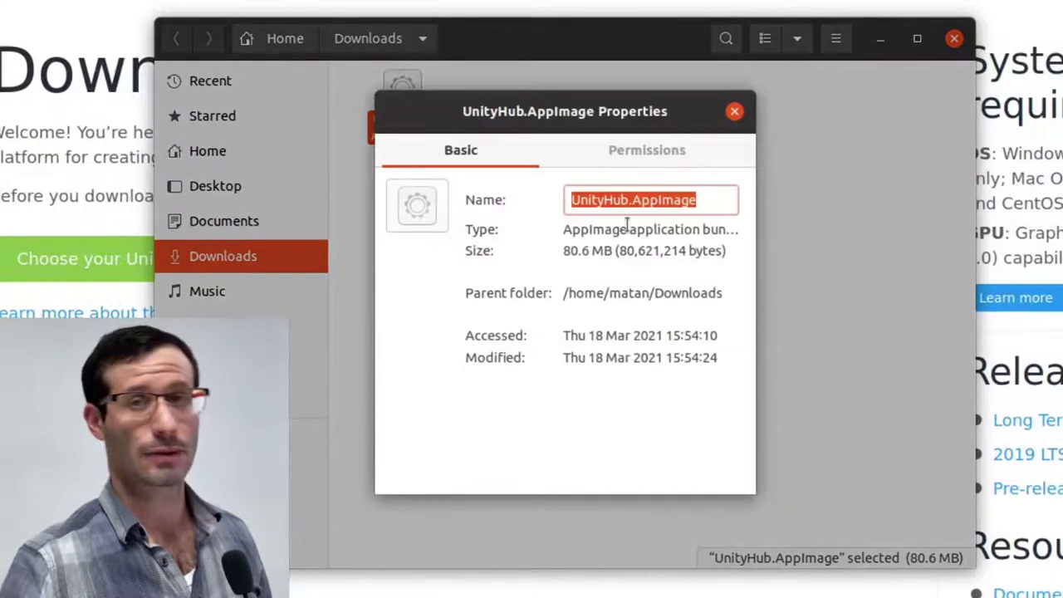
pyautogui.click(651, 152)
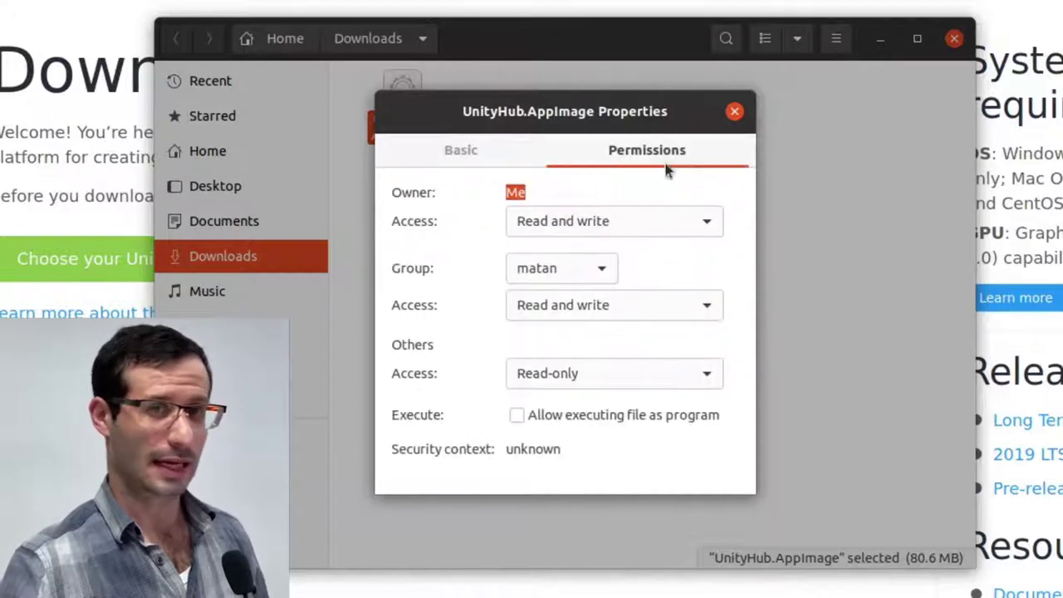
pyautogui.click(517, 415)
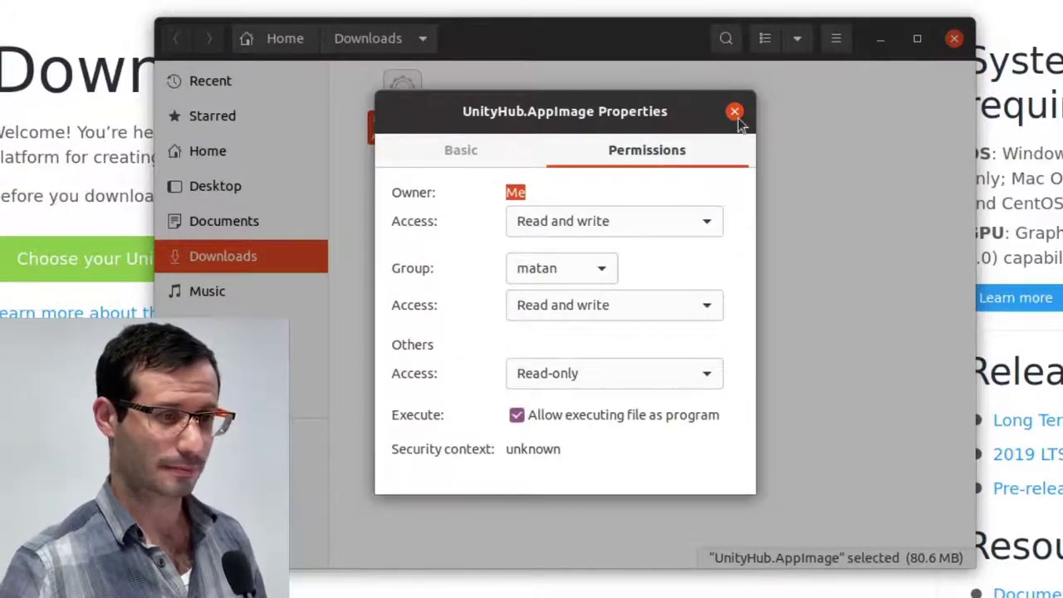
pyautogui.click(734, 112)
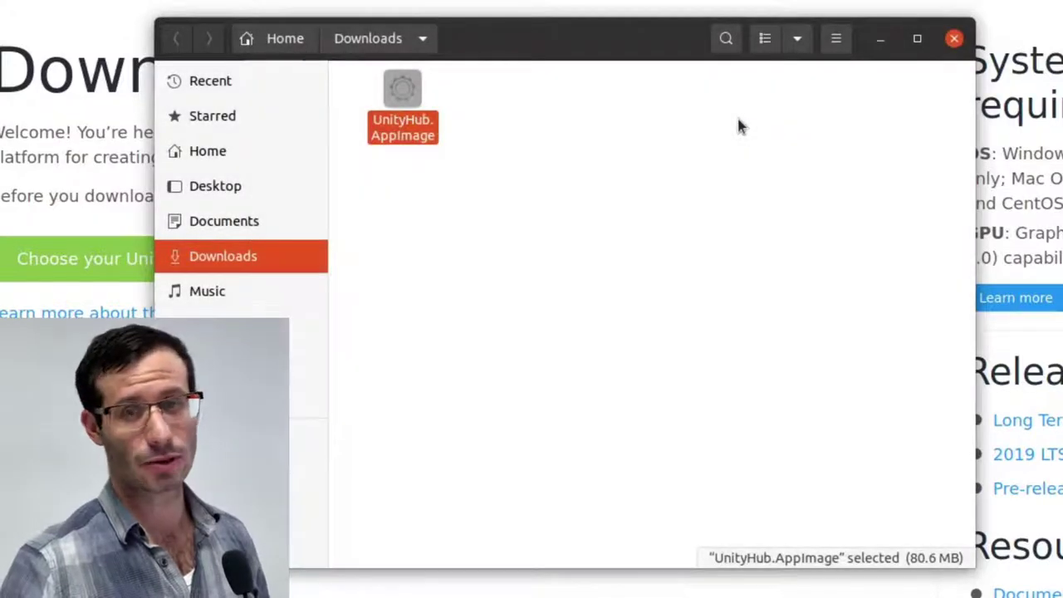
# Launch UnityHub.AppImage and agree to the Unity Terms of Service.
pyautogui.doubleClick(403, 93)
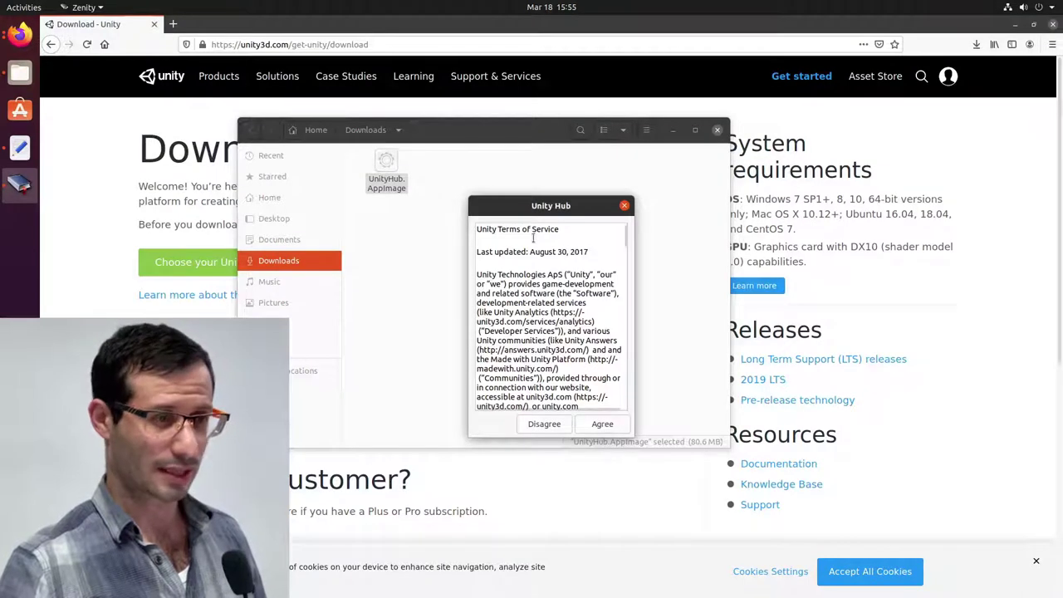
pyautogui.scroll(-2, 573, 348)
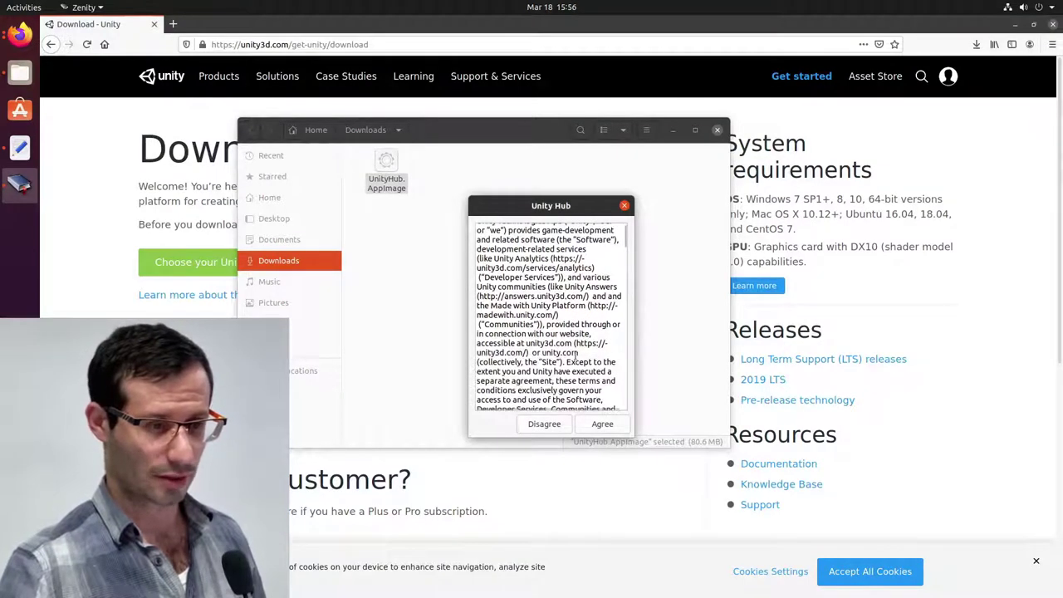
pyautogui.click(603, 424)
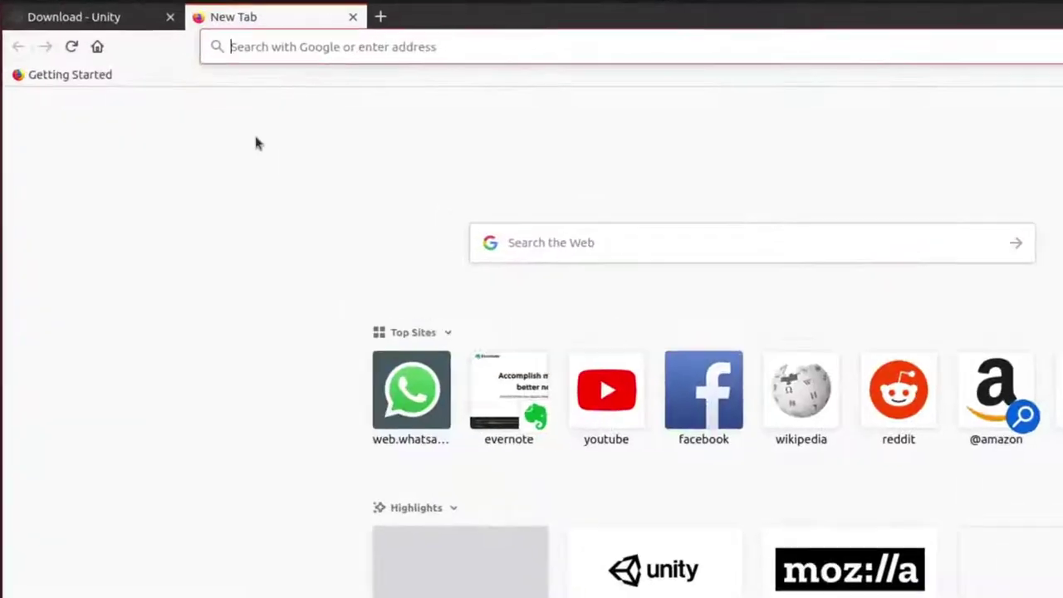
# Search the web in Firefox for "download mono" and open the Mono Project's stable download page.
pyautogui.write('download mono')
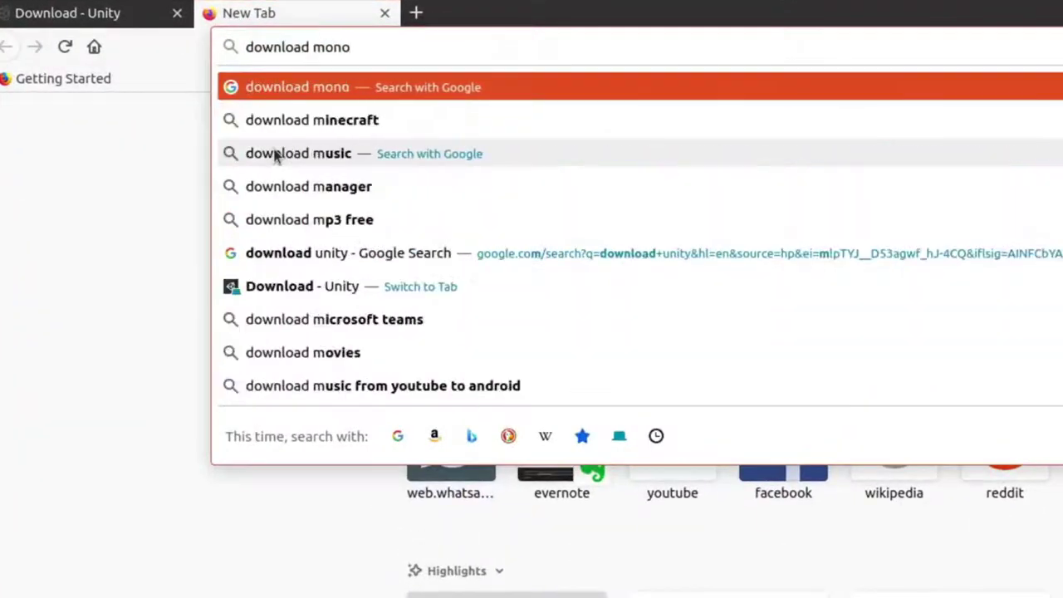
pyautogui.press('Return')
pyautogui.click(275, 259)
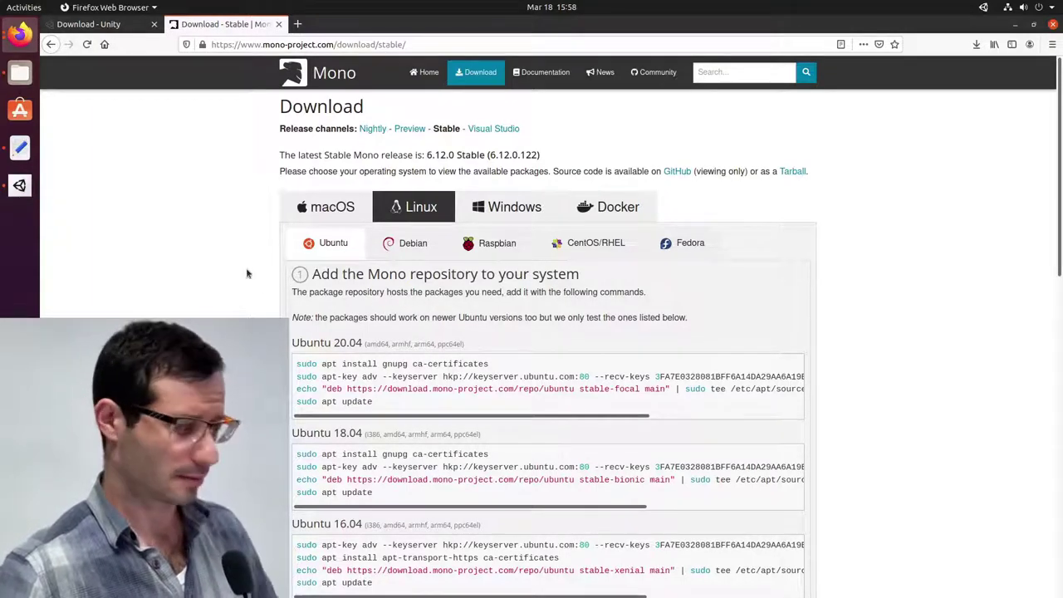
# Find the Terminal application on the system and open a terminal window.
pyautogui.press('super')
pyautogui.write('terminal')
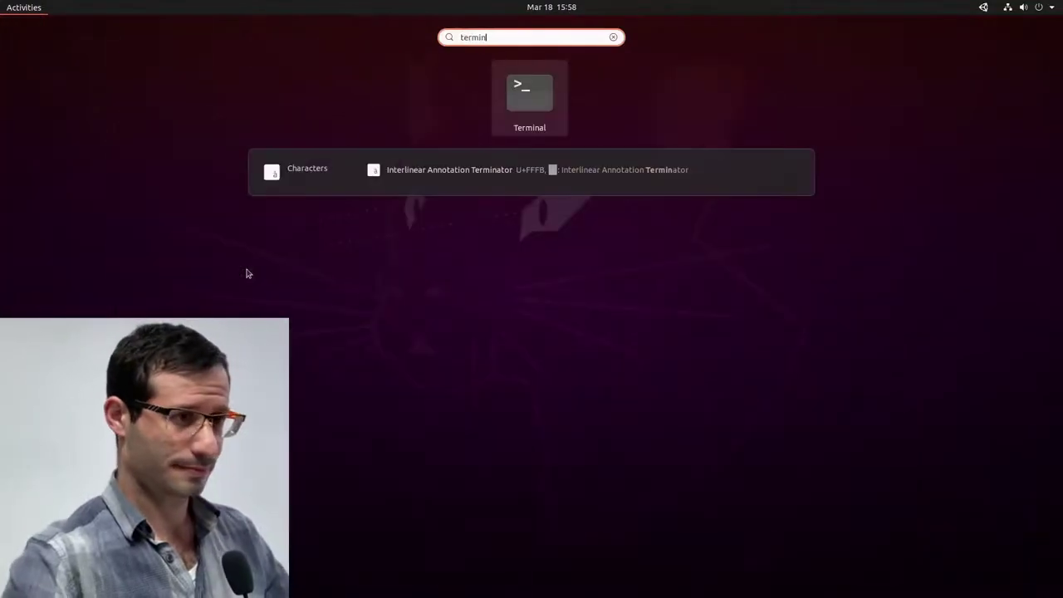
pyautogui.press('Return')
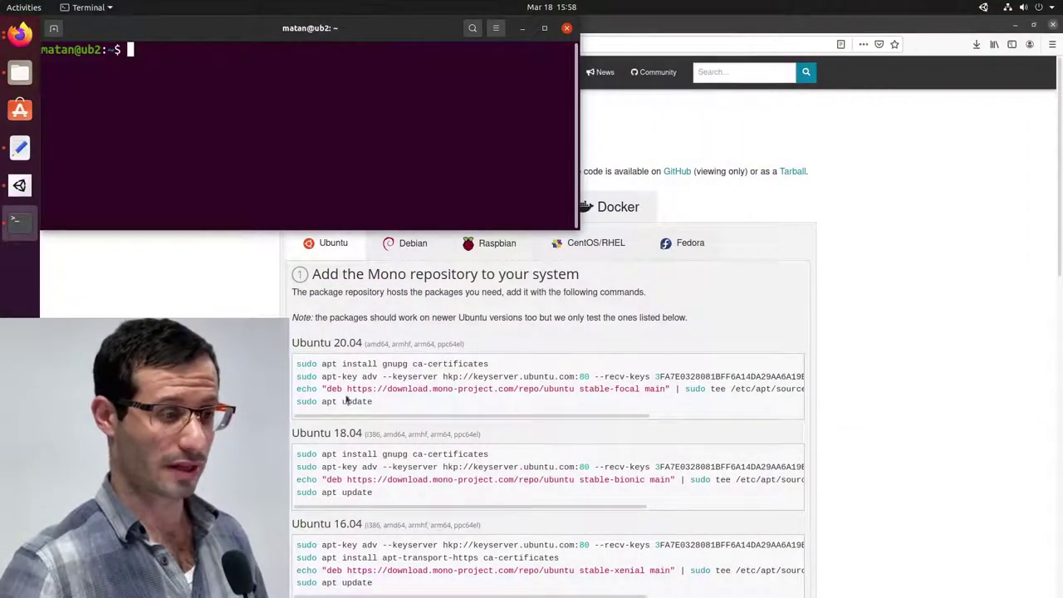
# Copy the Ubuntu 20.04 command "sudo apt install gnupg ca-certificates" from the Mono page and run it in the terminal.
pyautogui.doubleClick(309, 364)
pyautogui.tripleClick(310, 366)
pyautogui.hotkey('ctrl', 'c')
pyautogui.hotkey('alt', 'Tab')
pyautogui.hotkey('ctrl', 'shift', 'v')
pyautogui.press('Return')
pyautogui.press('Return')
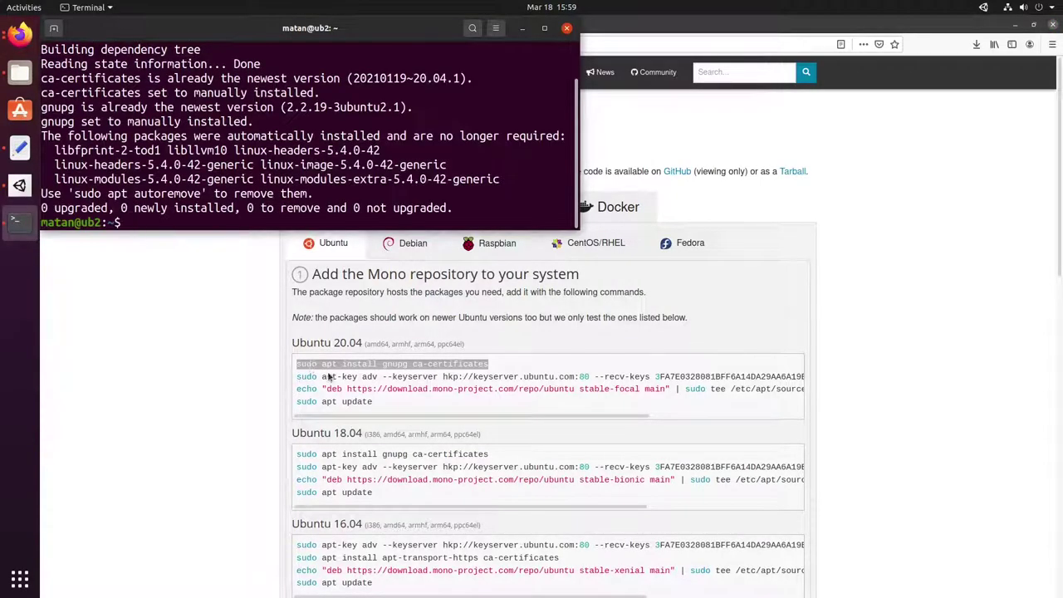
# Import the Mono repository's public key by running the page's Ubuntu 20.04 "sudo apt-key adv" command in the terminal.
pyautogui.tripleClick(327, 377)
pyautogui.hotkey('ctrl', 'c')
pyautogui.hotkey('alt', 'Tab')
pyautogui.hotkey('ctrl', 'shift', 'v')
pyautogui.press('Return')
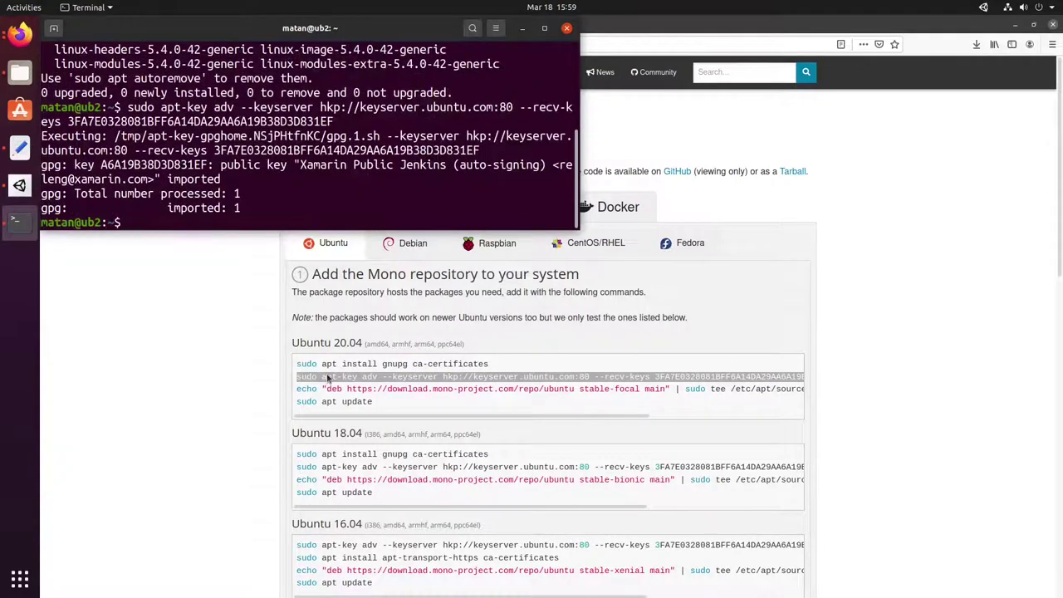
# Add the Mono stable-focal repository to the apt sources by running the page's Ubuntu 20.04 "echo" command in the terminal.
pyautogui.tripleClick(316, 388)
pyautogui.hotkey('ctrl', 'c')
pyautogui.hotkey('alt', 'Tab')
pyautogui.hotkey('ctrl', 'shift', 'v')
pyautogui.press('Return')
# Copy "sudo apt update" from the Ubuntu 20.04 instructions and run it in the terminal to refresh the package lists.
pyautogui.hotkey('alt', 'Tab')
pyautogui.tripleClick(318, 402)
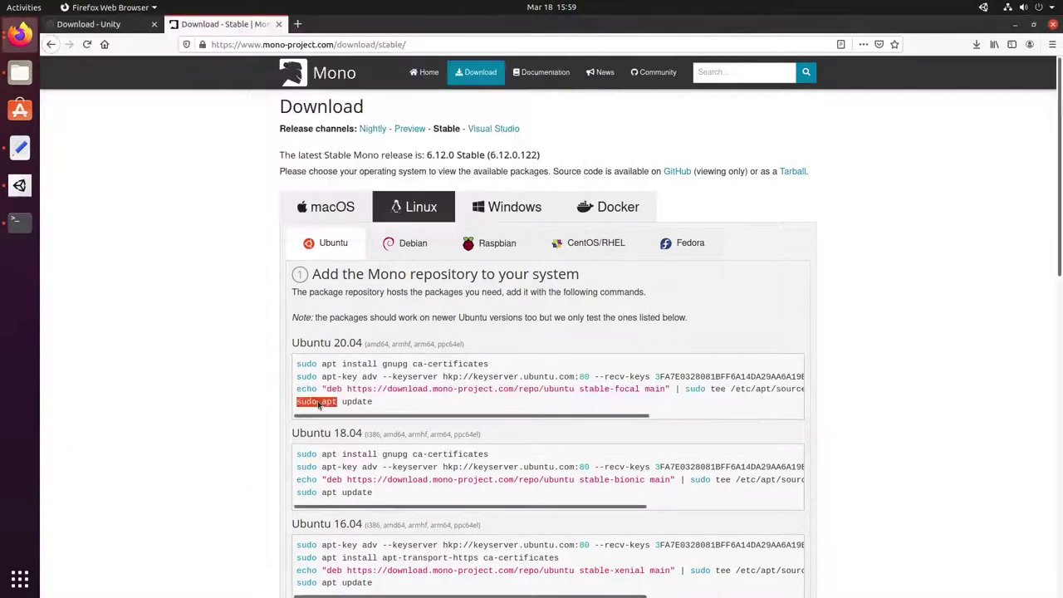
pyautogui.hotkey('ctrl', 'c')
pyautogui.hotkey('alt', 'Tab')
pyautogui.hotkey('ctrl', 'shift', 'v')
pyautogui.press('Return')
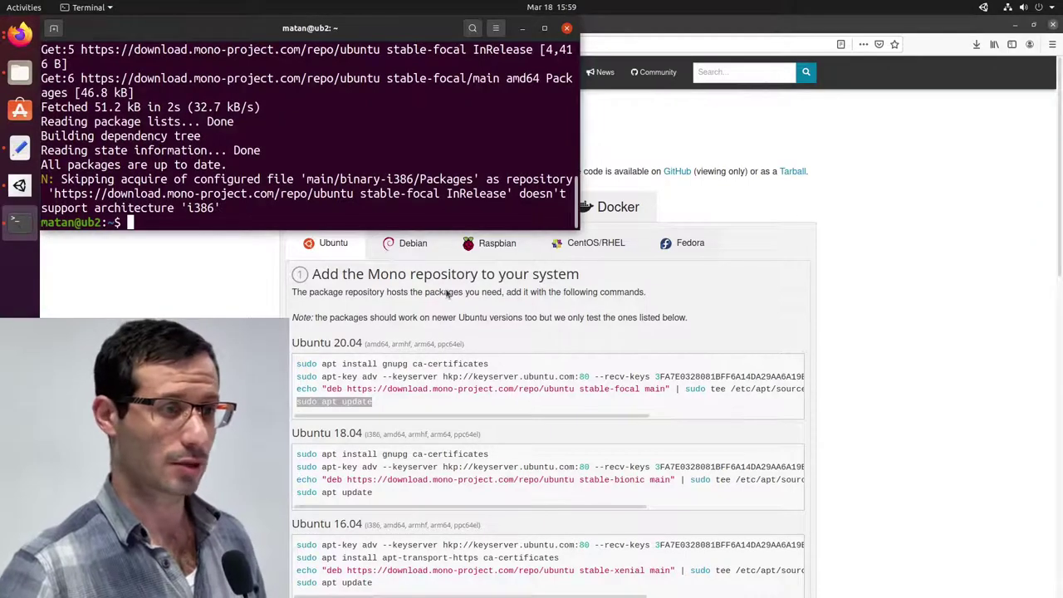
# Copy "sudo apt install mono-devel" from the Install Mono section, run it in the terminal and accept the installation.
pyautogui.hotkey('alt', 'Tab')
pyautogui.scroll(-5, 548, 332)
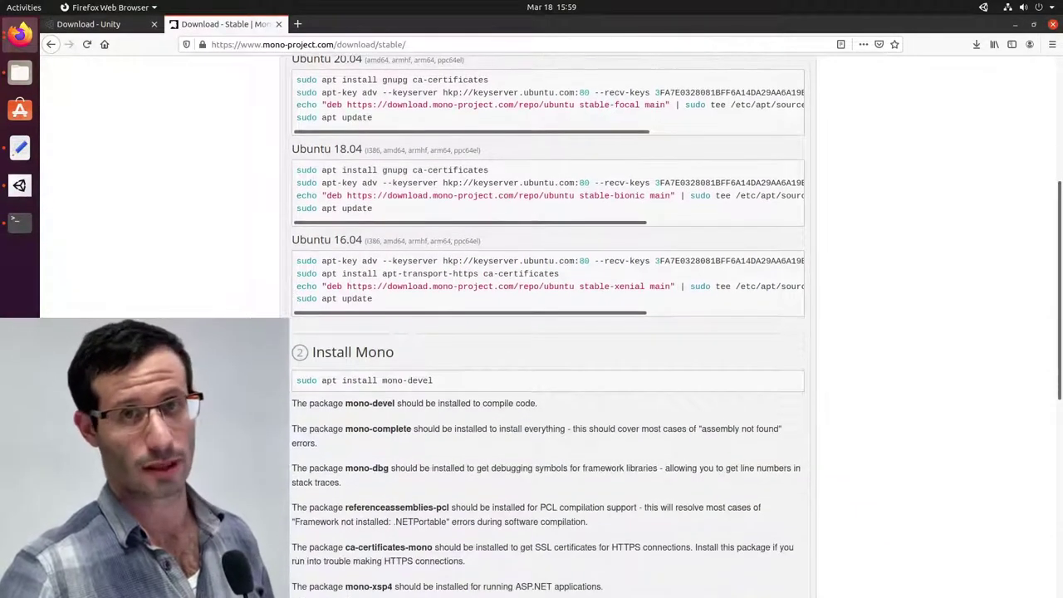
pyautogui.tripleClick(334, 383)
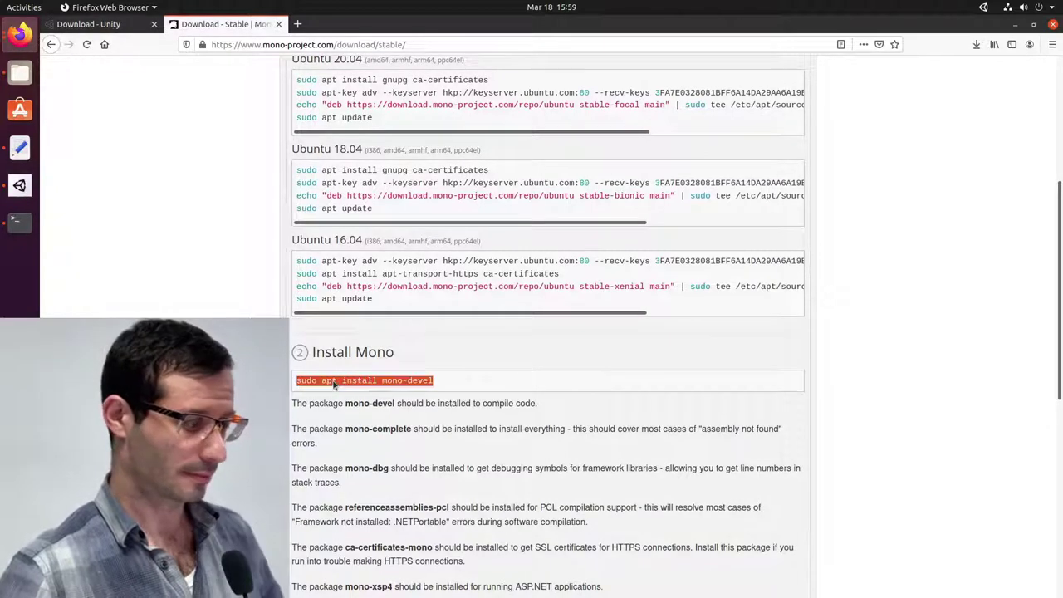
pyautogui.hotkey('alt', 'Tab')
pyautogui.hotkey('ctrl', 'shift', 'v')
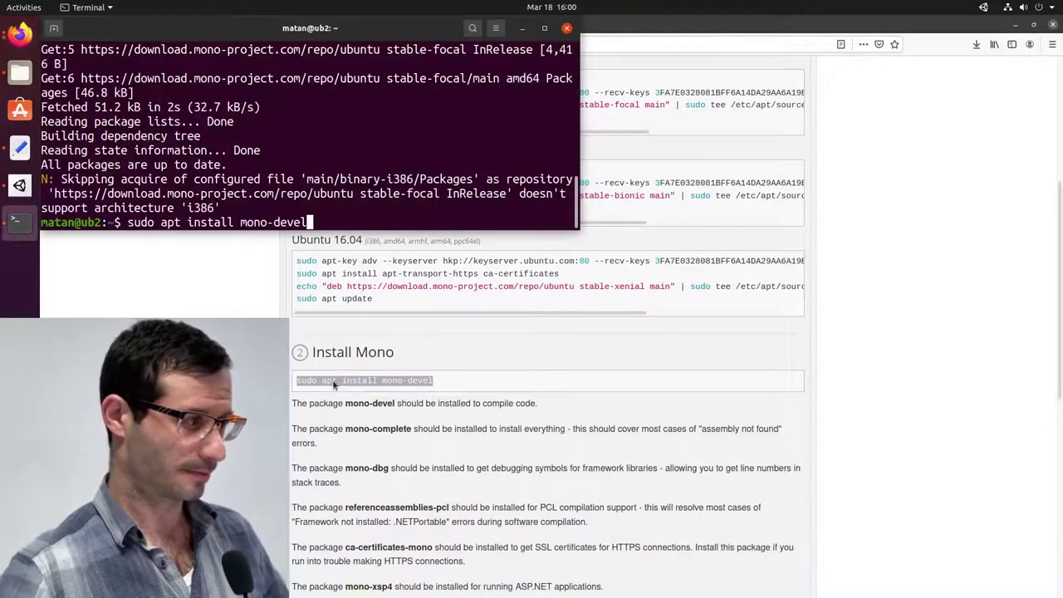
pyautogui.press('Return')
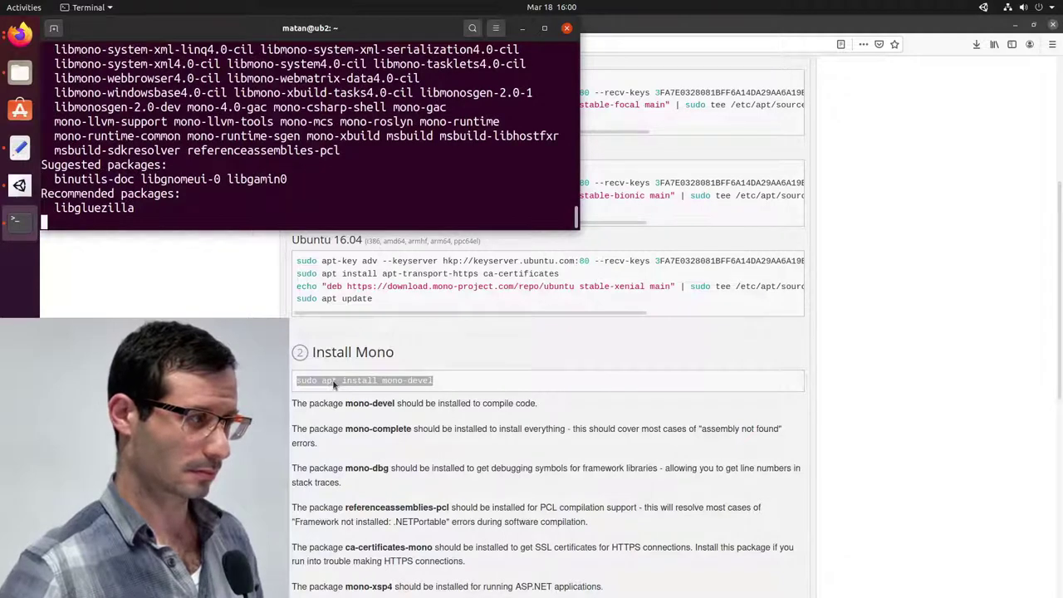
pyautogui.write('y')
pyautogui.press('Return')
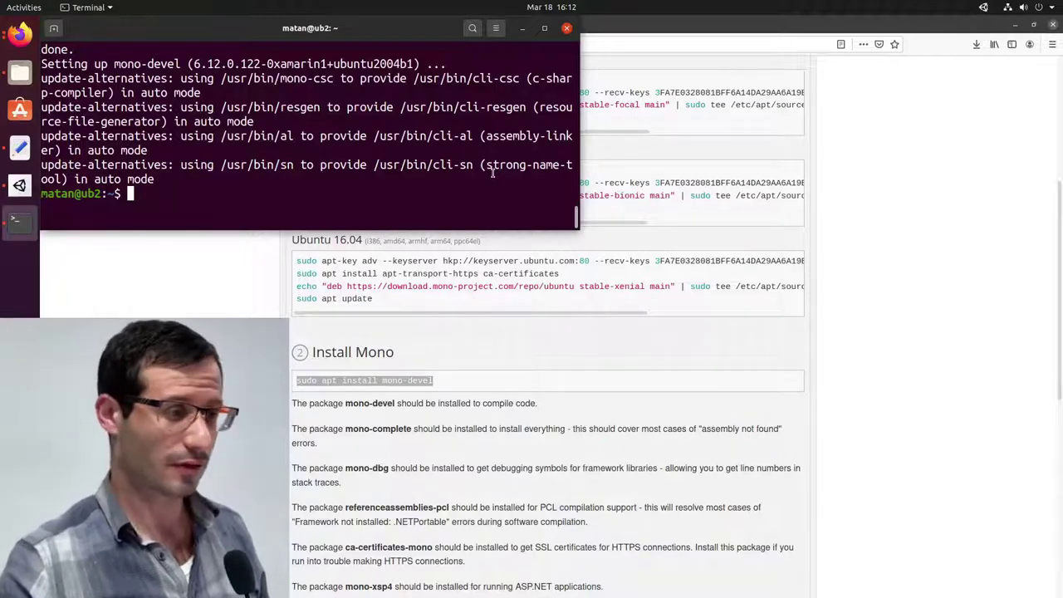
# Open the hello world examples page linked under Verify Installation in a new browser tab and switch to it.
pyautogui.scroll(-6, 624, 347)
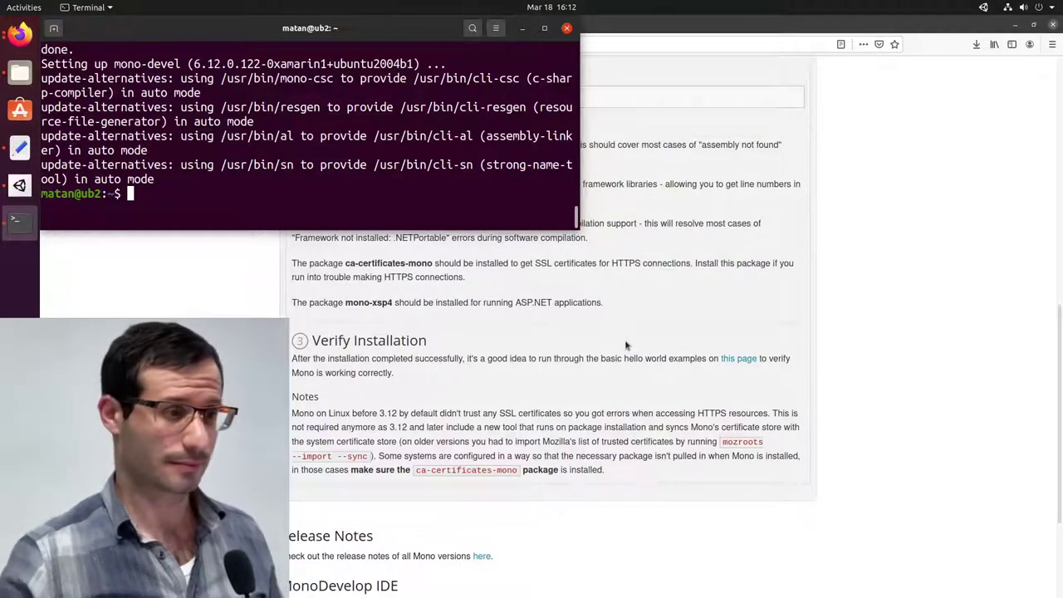
pyautogui.middleClick(729, 360)
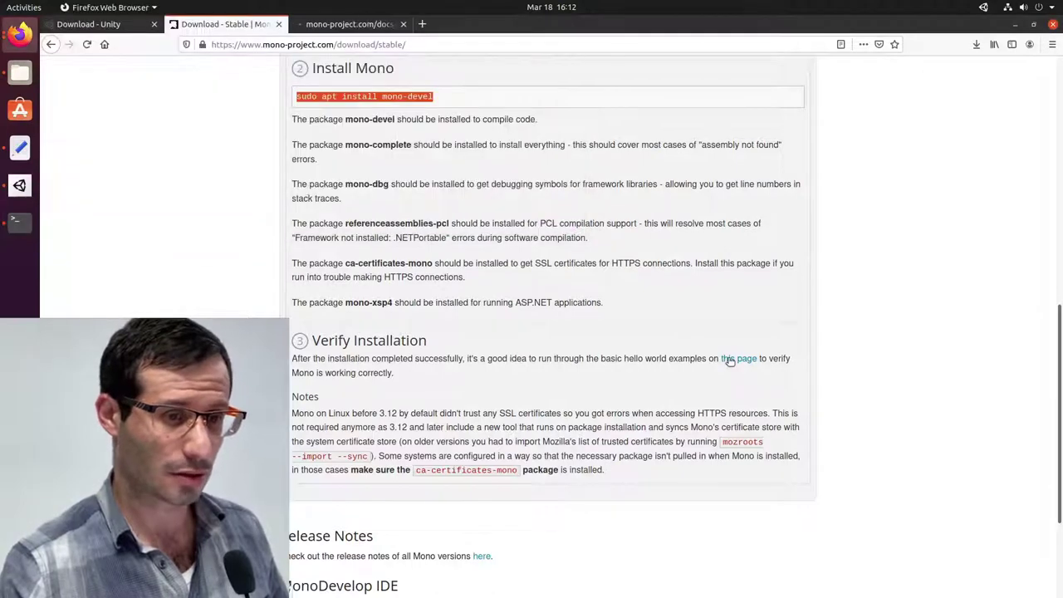
pyautogui.click(343, 24)
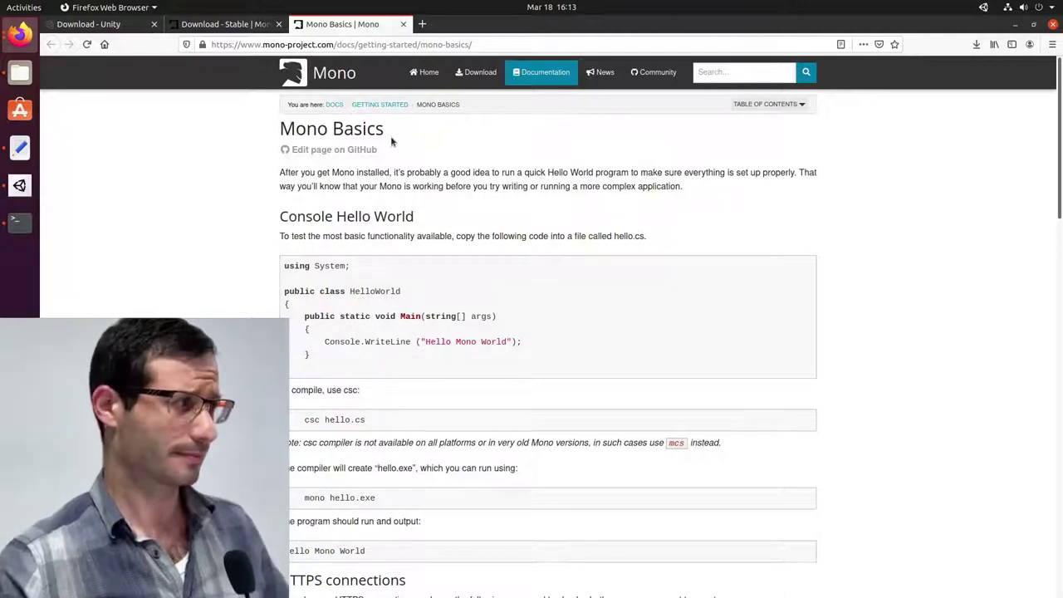
# Create a directory named test_mono in the home folder from the terminal and change into it.
pyautogui.click(20, 220)
pyautogui.write('mkdir')
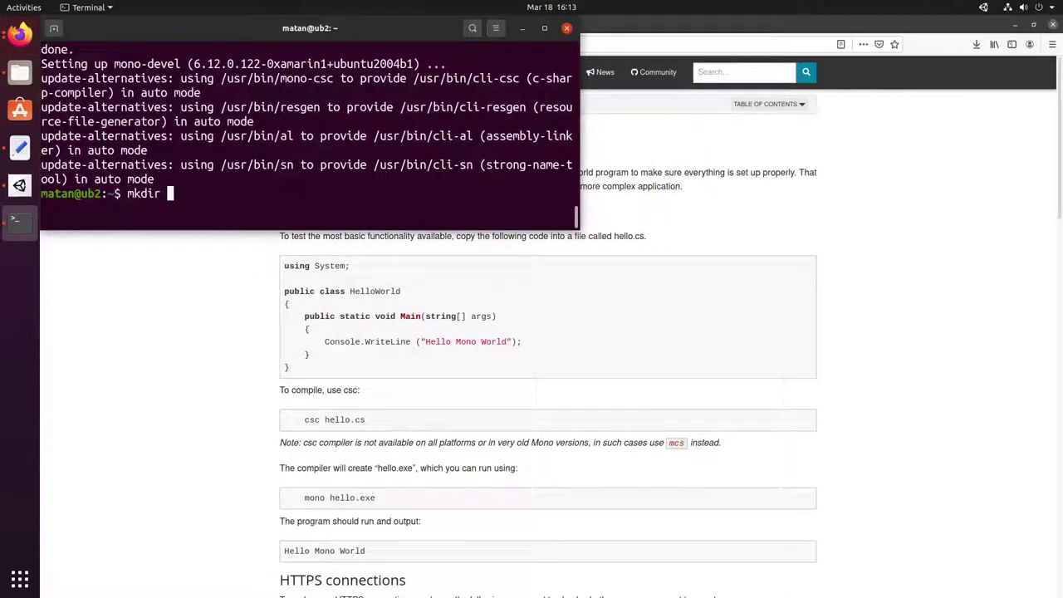
pyautogui.write(' test_mono')
pyautogui.press('Return')
pyautogui.write('cd test_mono/')
pyautogui.press('Return')
# Check the sample's file name on the Mono Basics page and open a new file hello.cs in nano.
pyautogui.click(291, 292)
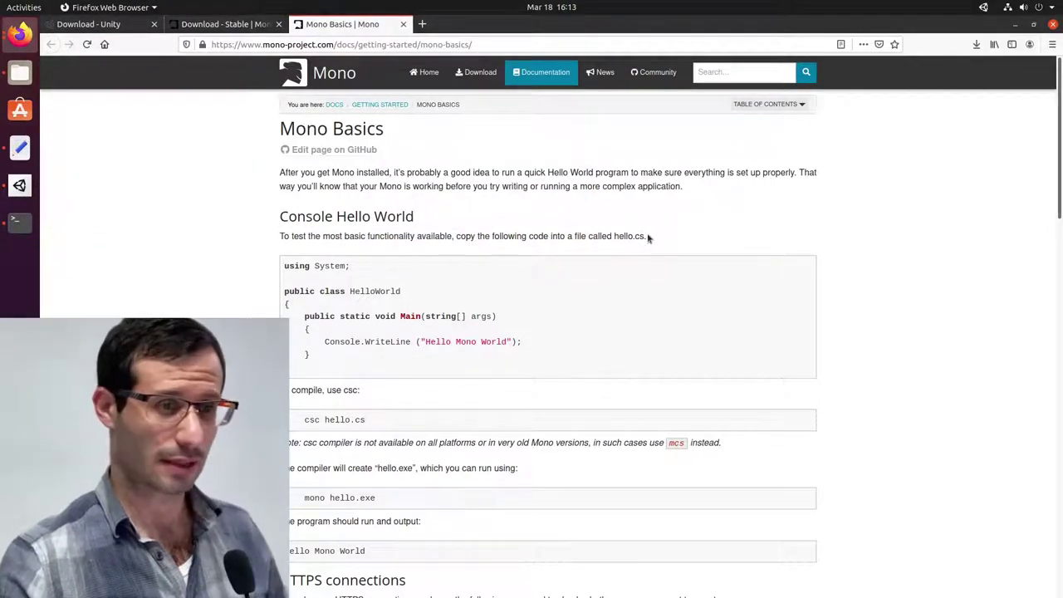
pyautogui.hotkey('alt', 'Tab')
pyautogui.write('nano hello.')
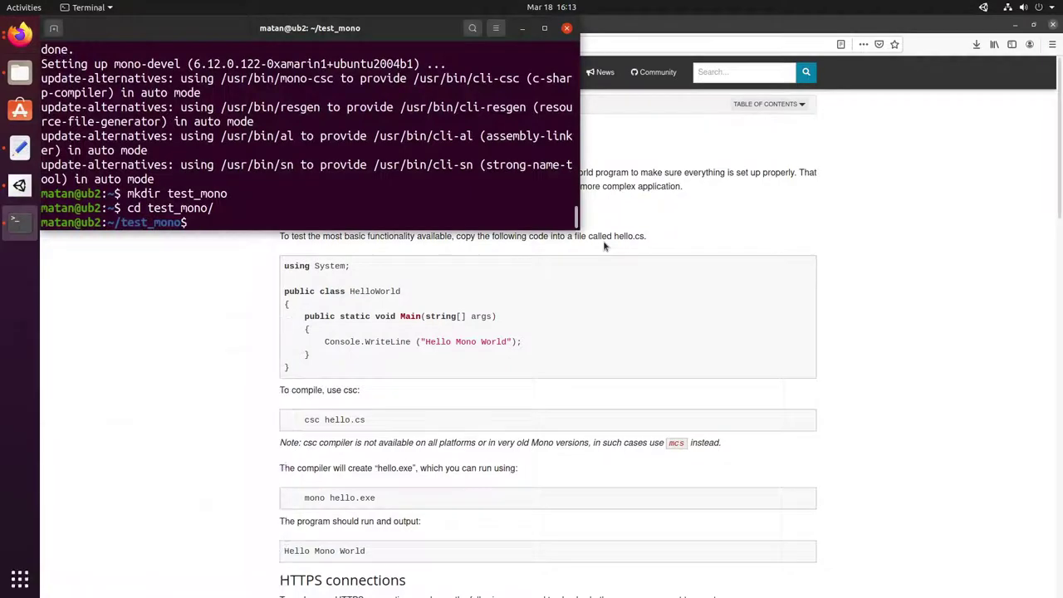
pyautogui.write('cs')
pyautogui.press('Return')
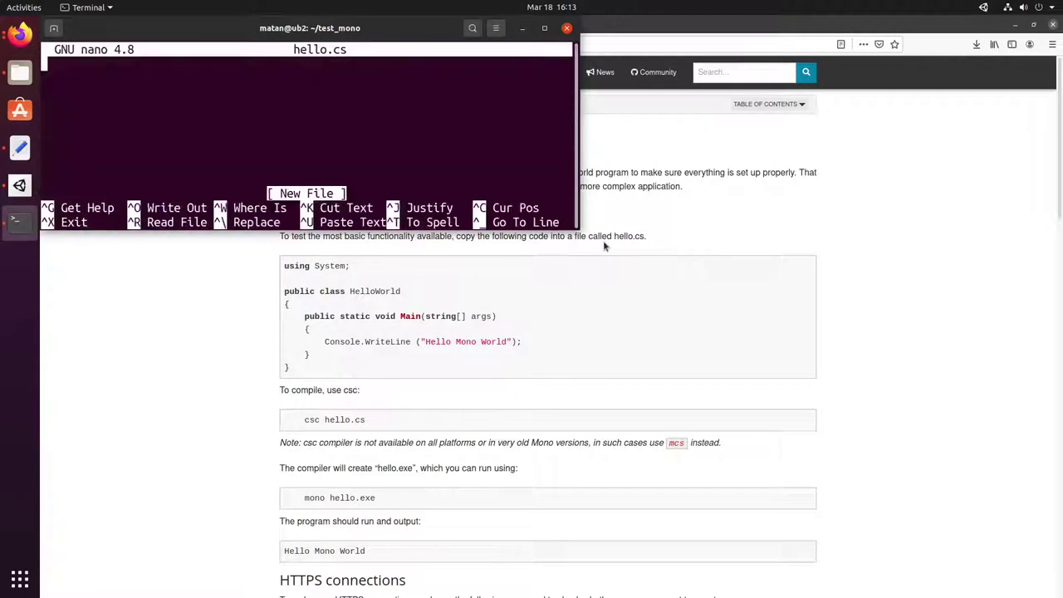
# Copy the Hello World sample code from the Mono Basics page into hello.cs, save the file and exit nano.
pyautogui.moveTo(296, 372); pyautogui.dragTo(285, 266)
pyautogui.hotkey('alt', 'Tab')
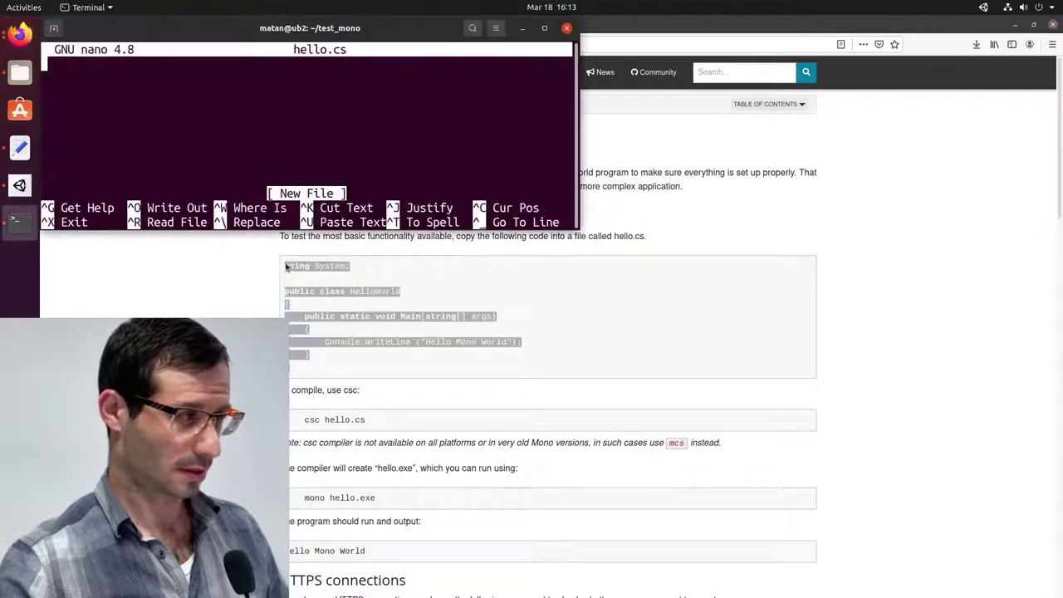
pyautogui.rightClick(256, 117)
pyautogui.click(283, 150)
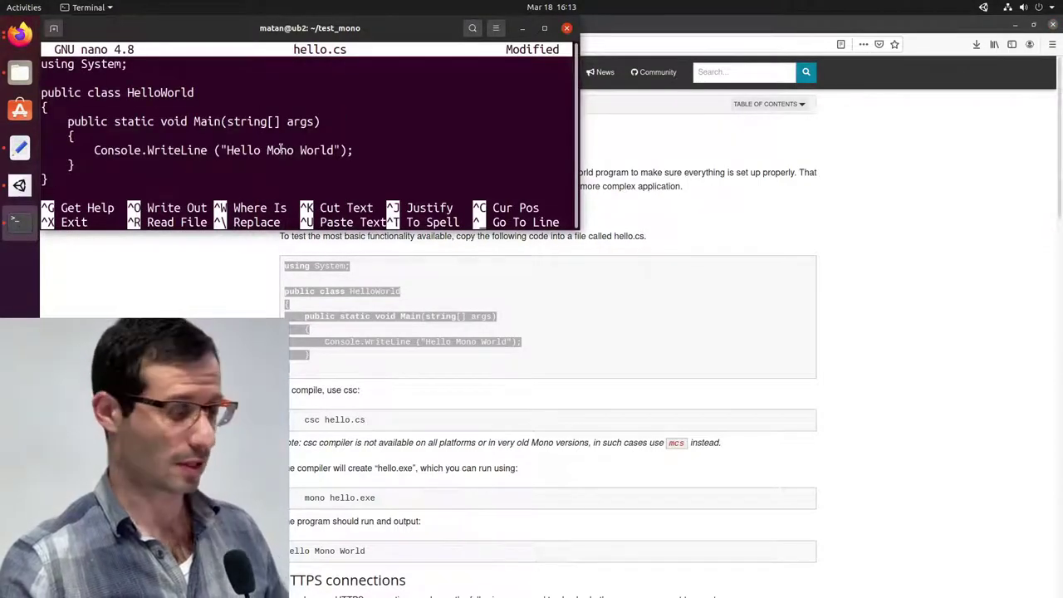
pyautogui.hotkey('ctrl', 's')
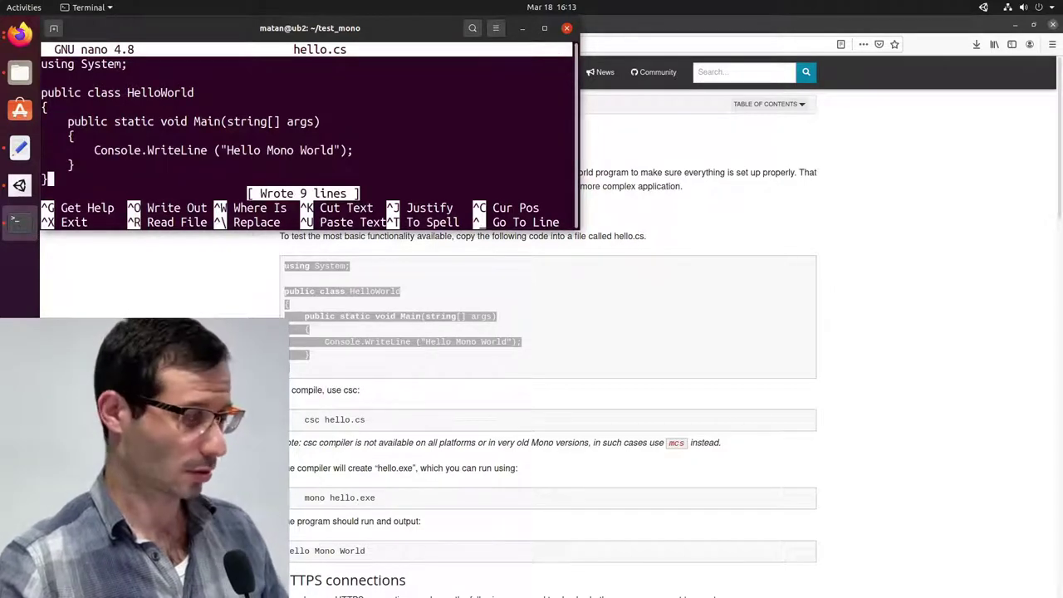
pyautogui.hotkey('ctrl', 'x')
# Compile the sample with the "csc hello.cs" command copied from the Mono Basics page and list the test_mono directory's contents.
pyautogui.click(323, 334)
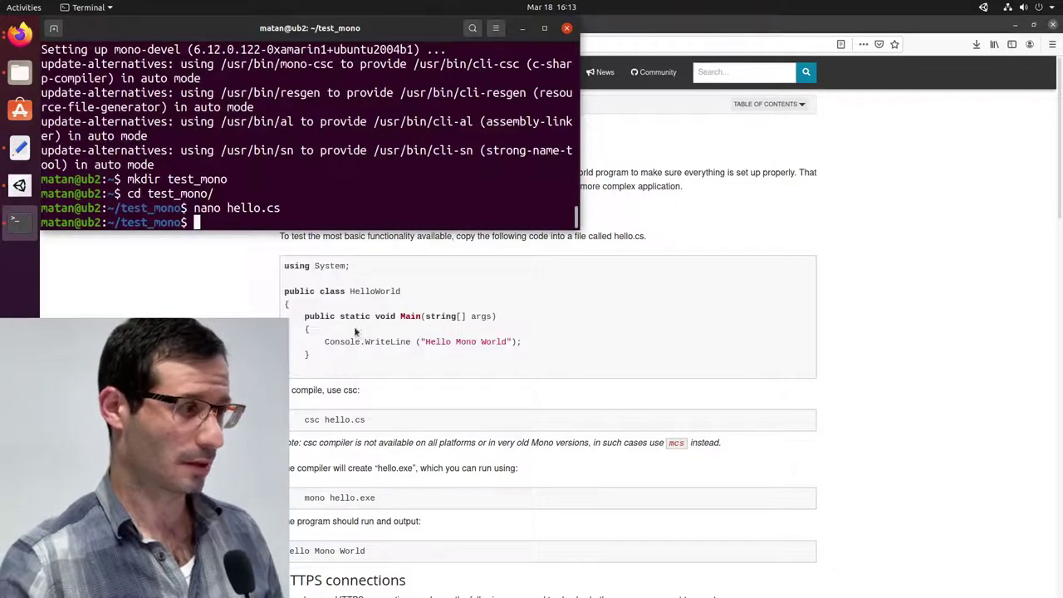
pyautogui.tripleClick(323, 421)
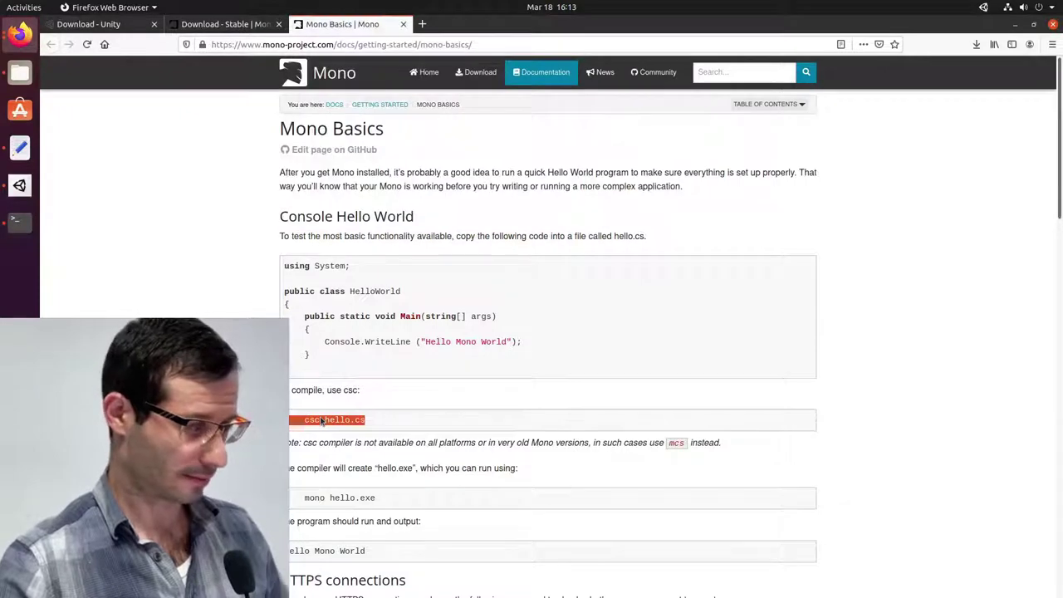
pyautogui.hotkey('alt', 'Tab')
pyautogui.hotkey('ctrl', 'shift', 'v')
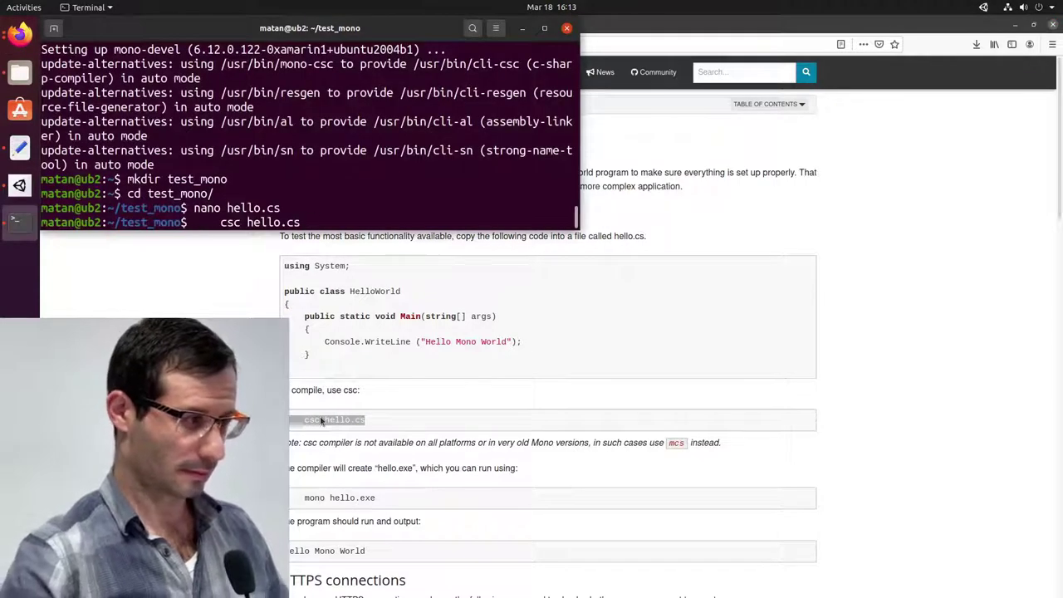
pyautogui.press('Return')
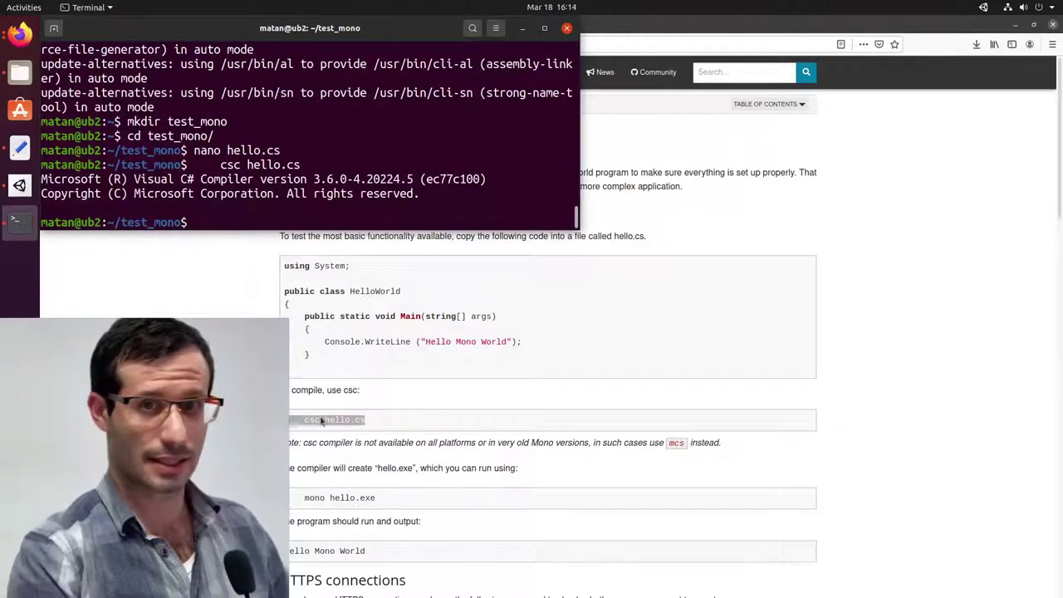
pyautogui.write('ls')
pyautogui.press('Return')
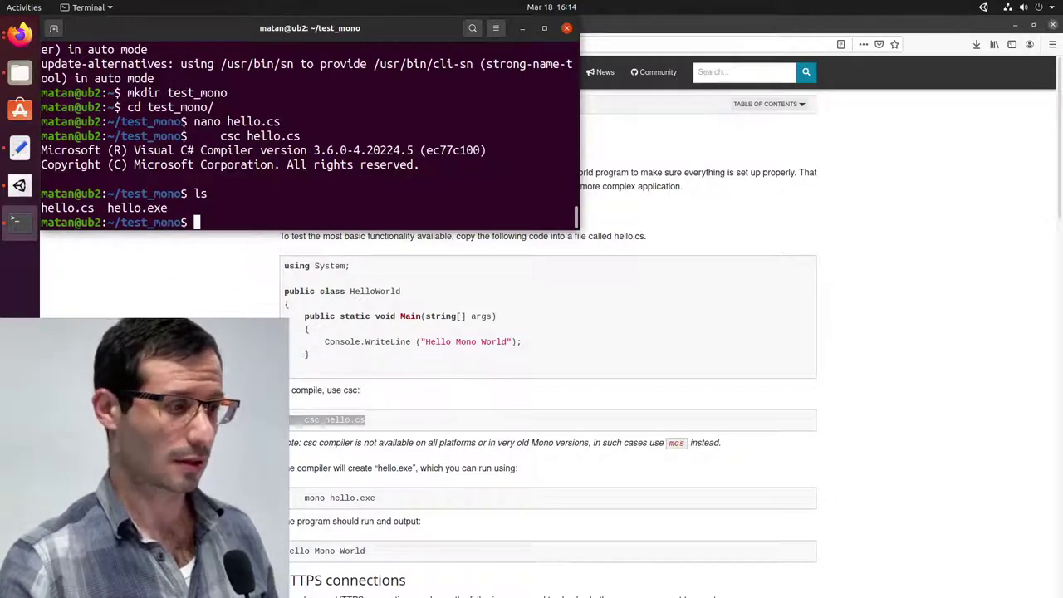
# Copy "mono hello.exe" from the Mono Basics page and run it in the terminal.
pyautogui.tripleClick(311, 502)
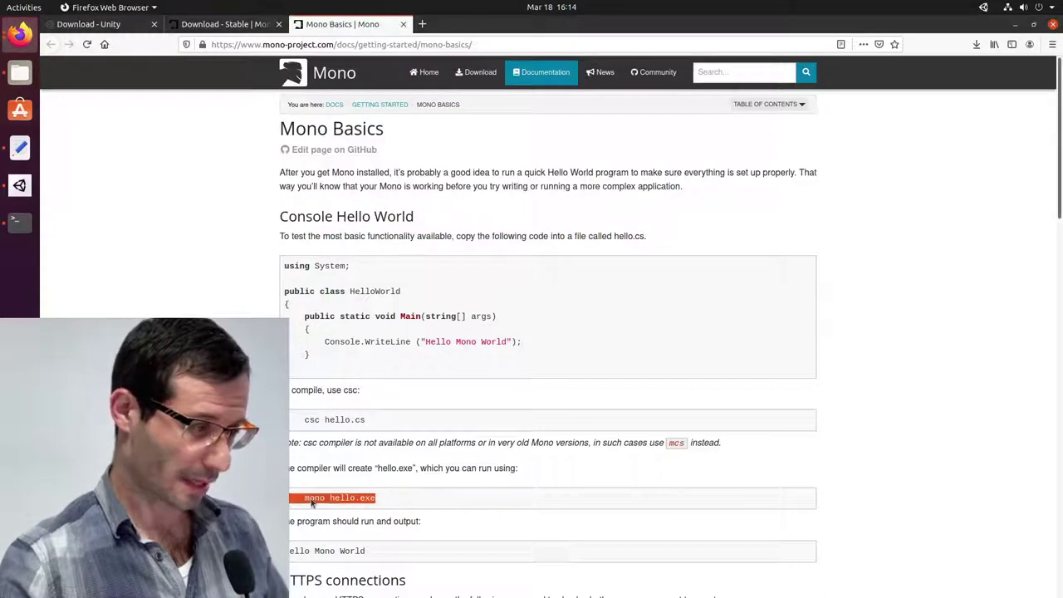
pyautogui.hotkey('alt', 'Tab')
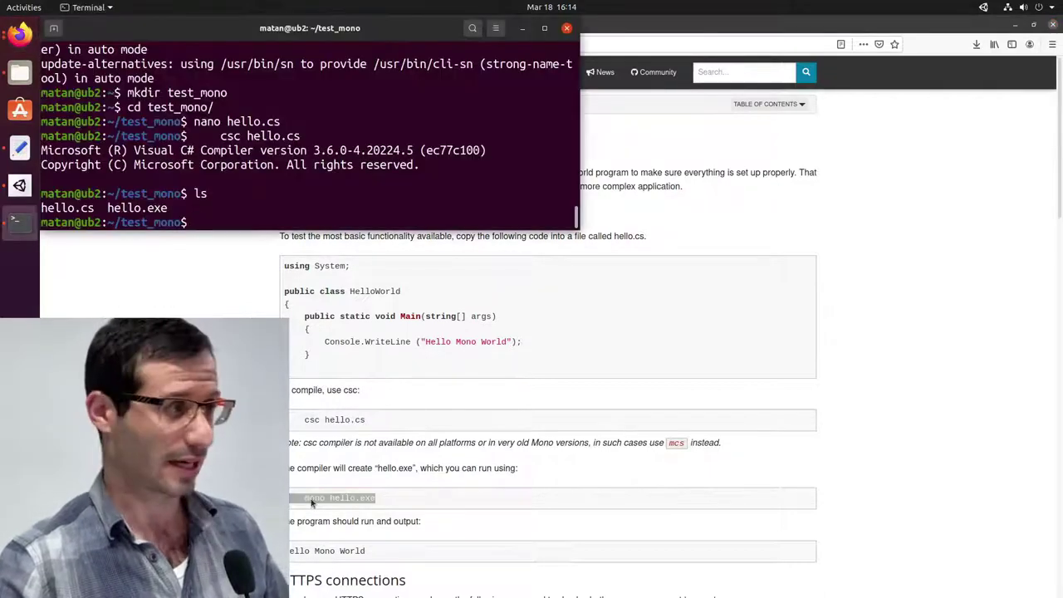
pyautogui.hotkey('ctrl', 'shift', 'v')
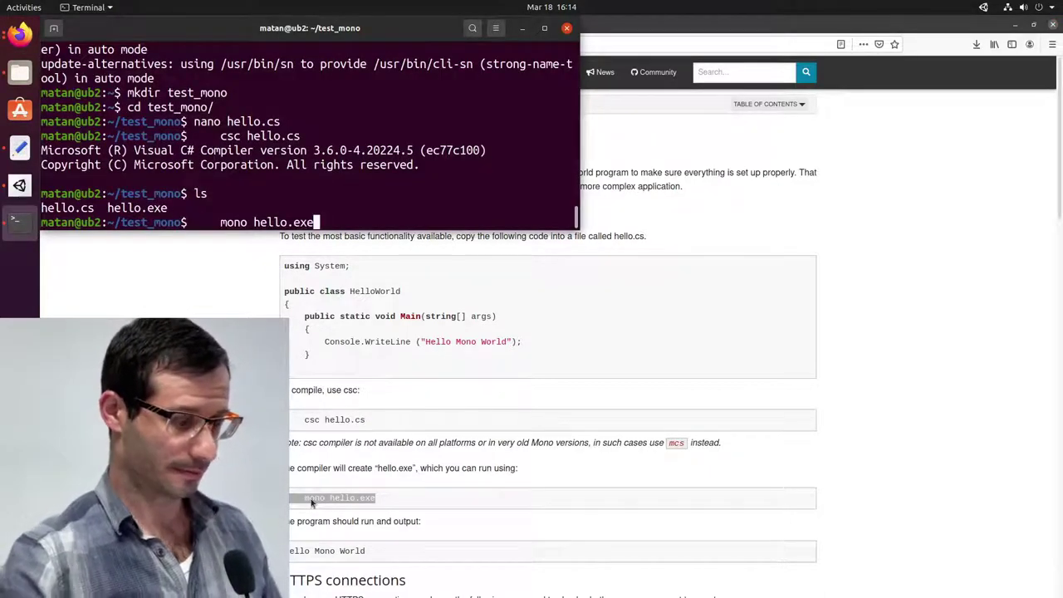
pyautogui.press('Return')
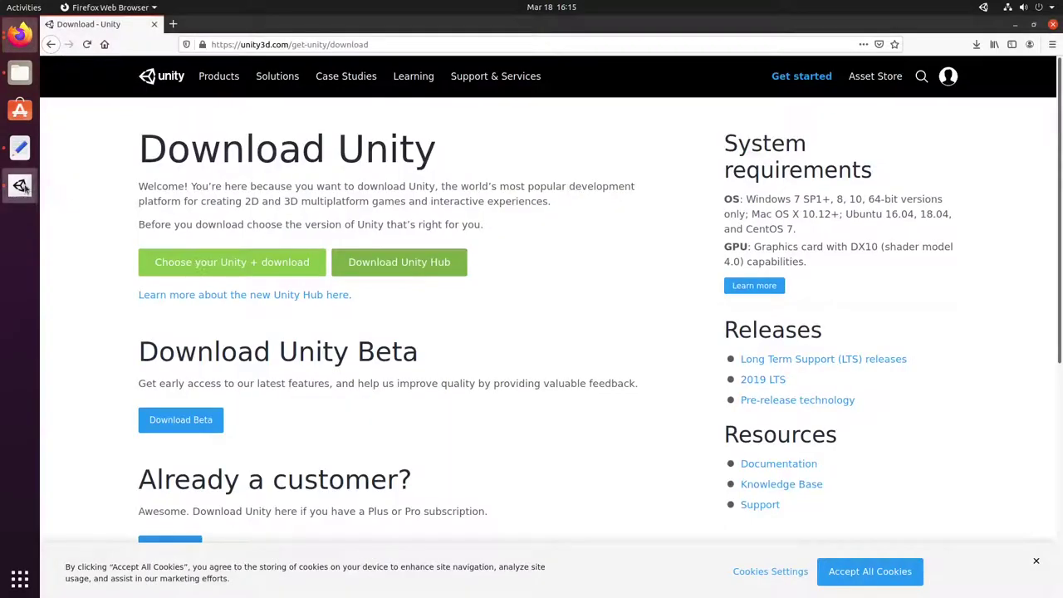
# Switch to Unity Hub, start signing in from the account options and open the form for creating a Unity ID.
pyautogui.click(19, 185)
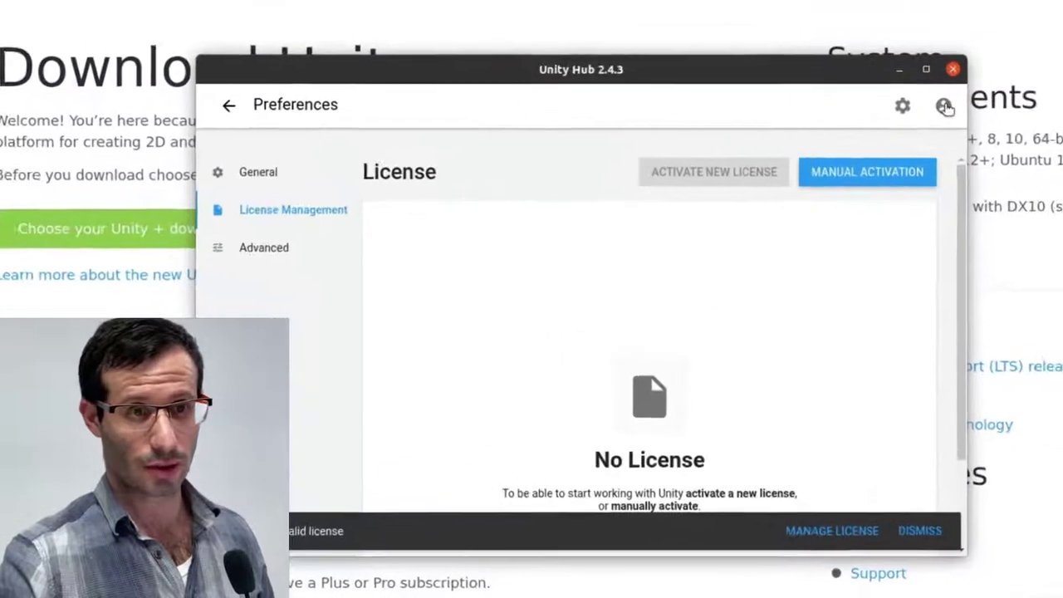
pyautogui.click(805, 176)
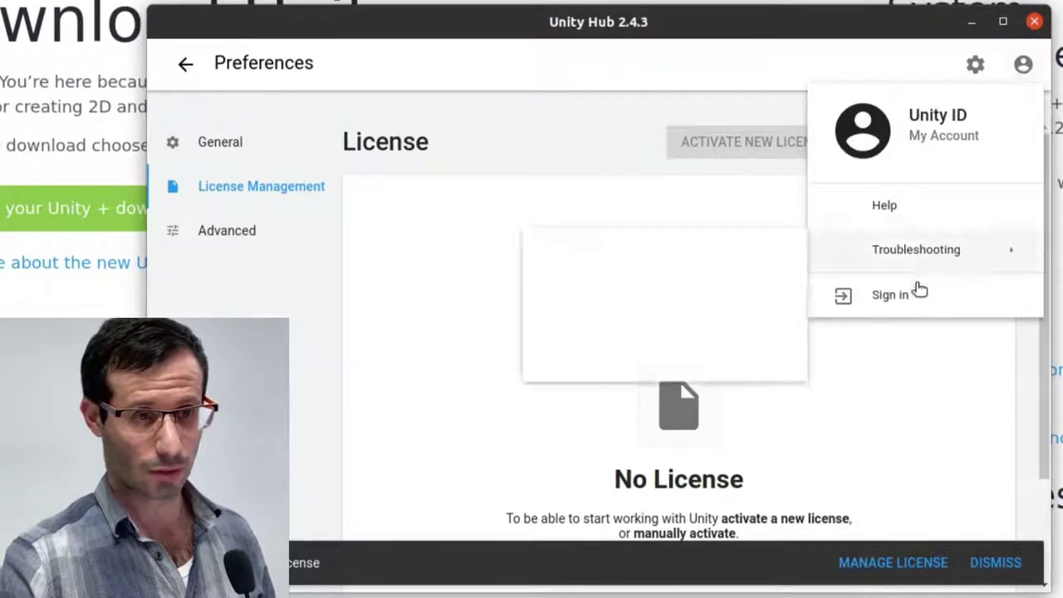
pyautogui.click(903, 297)
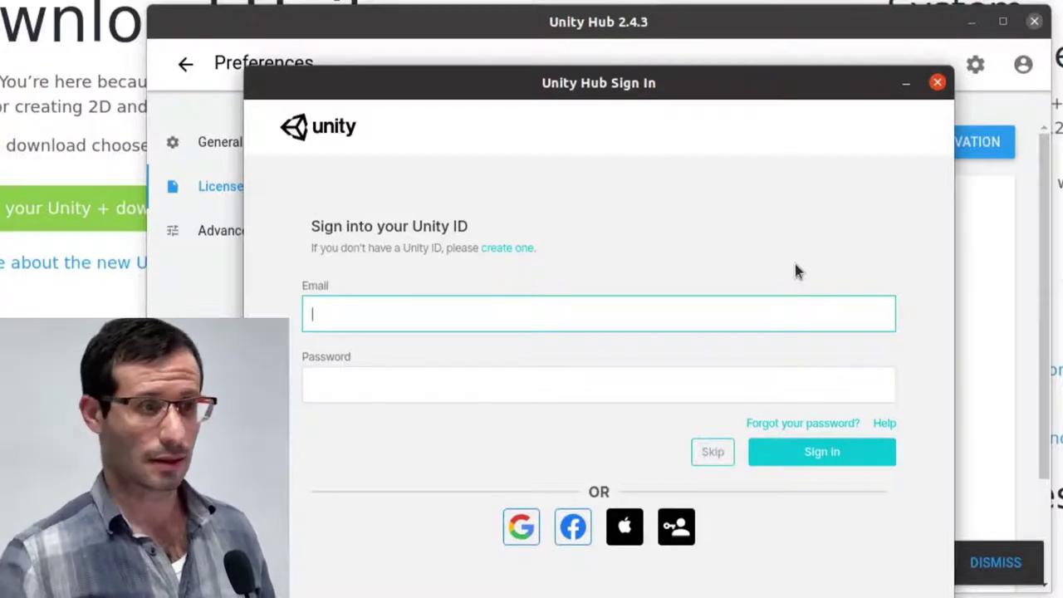
pyautogui.click(521, 248)
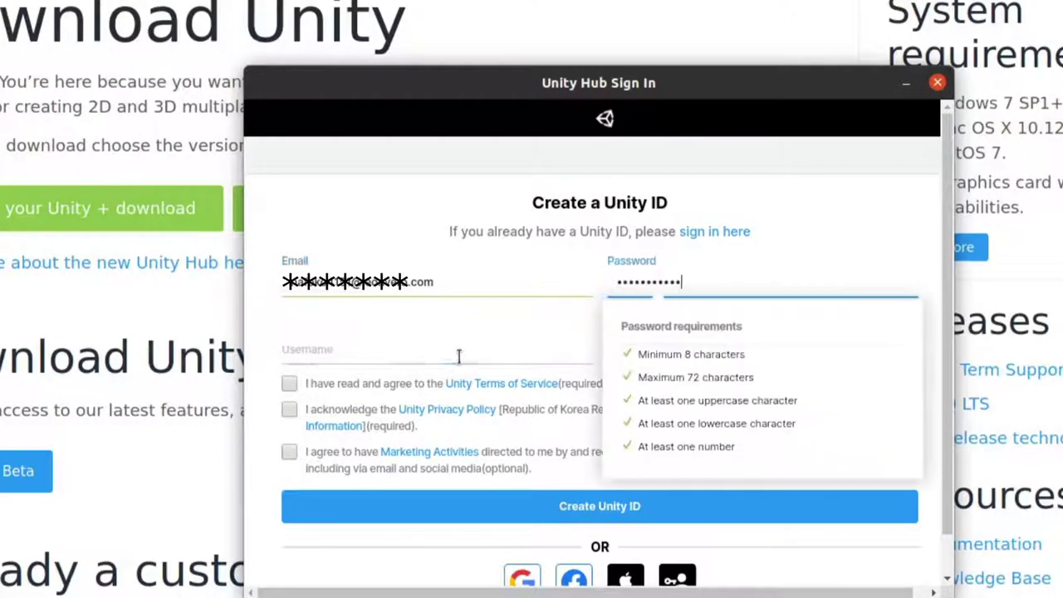
# Enter the username and full name, accept the Unity Terms of Service and Privacy Policy, and create the Unity ID.
pyautogui.click(458, 355)
pyautogui.write('Matan753')
pyautogui.click(660, 328)
pyautogui.write('Matan')
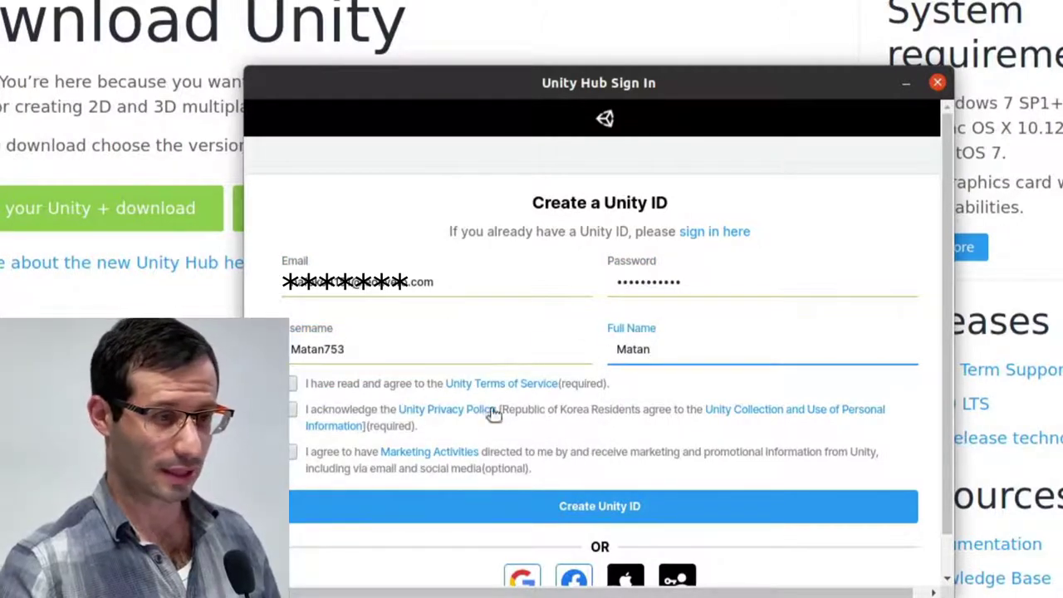
pyautogui.click(291, 384)
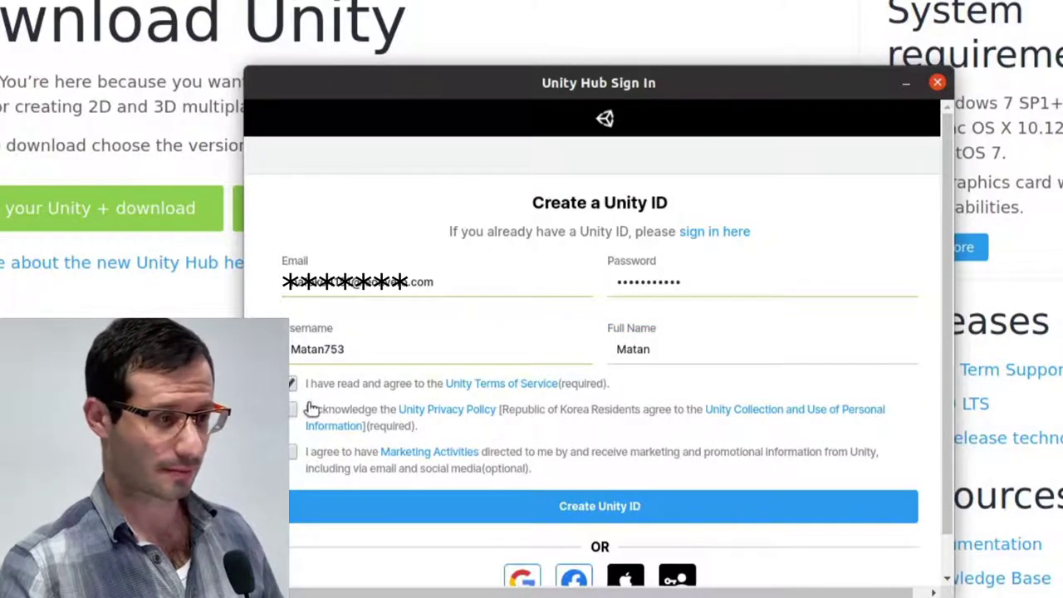
pyautogui.click(292, 409)
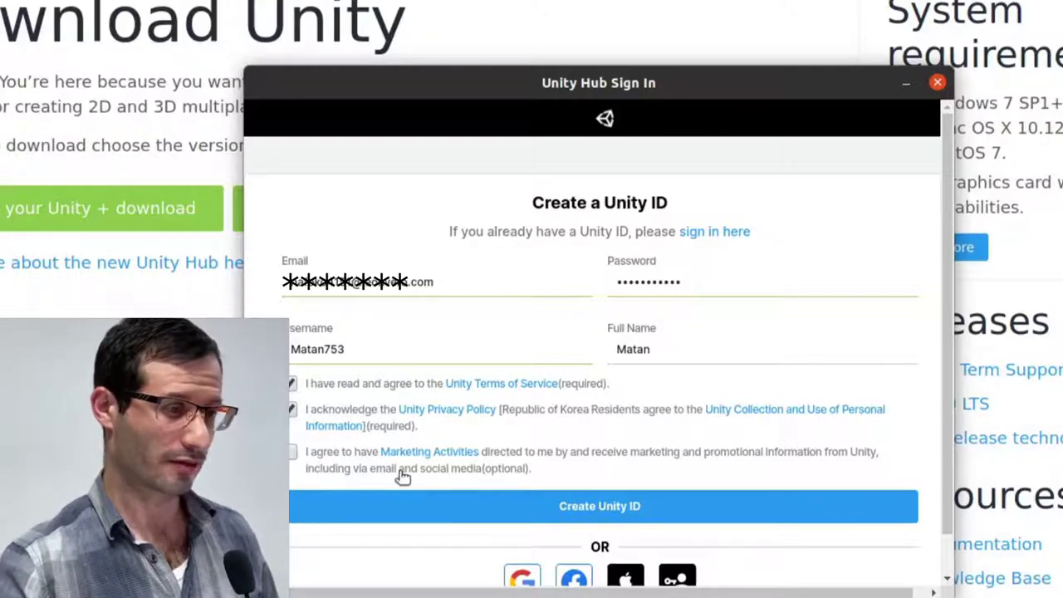
pyautogui.click(480, 509)
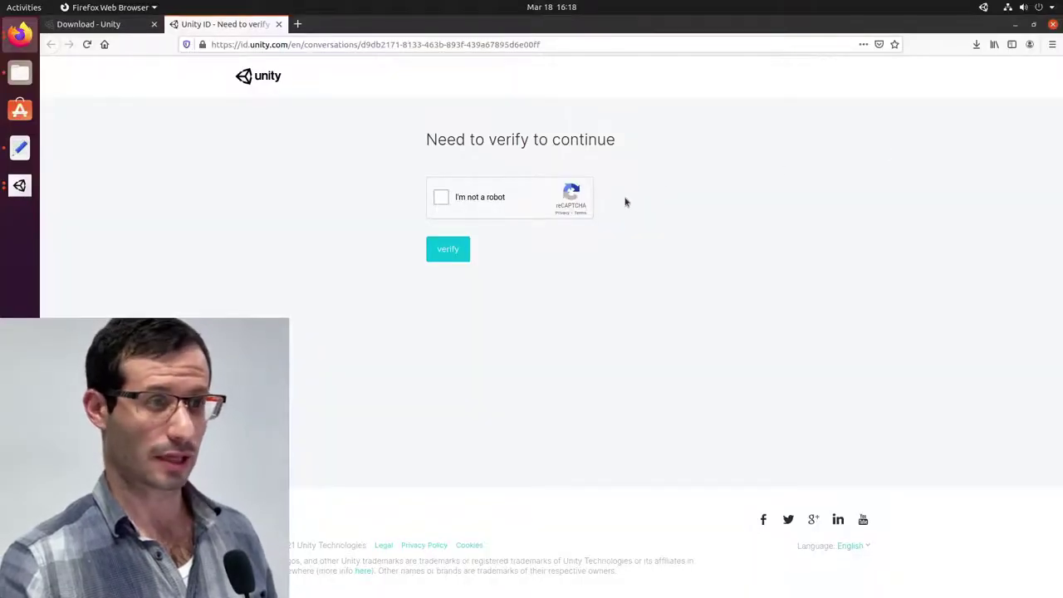
# Complete the "I'm not a robot" check by selecting all squares with traffic lights, and submit the verification.
pyautogui.click(440, 199)
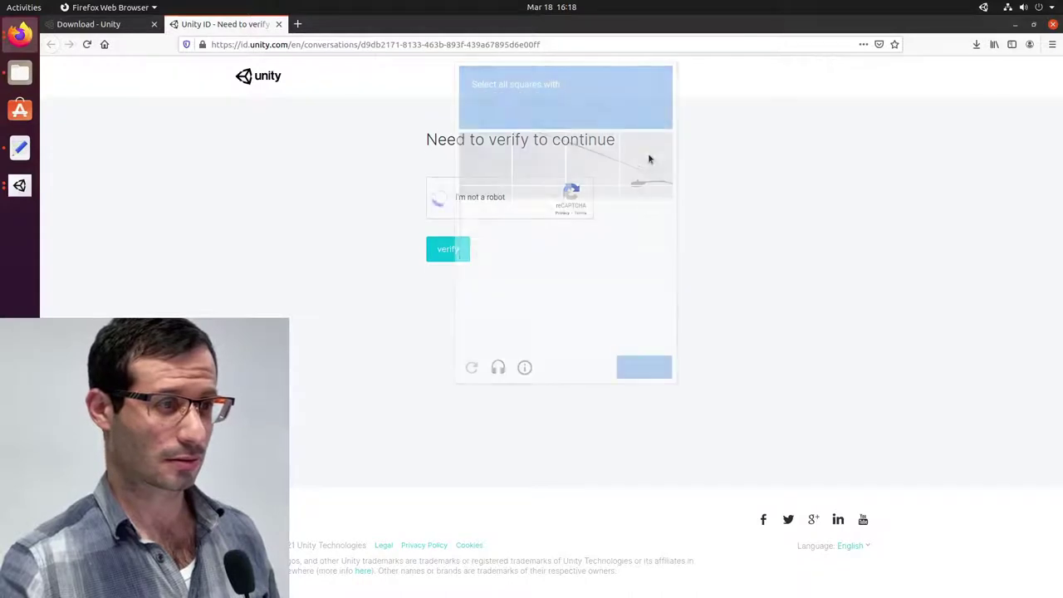
pyautogui.click(485, 212)
pyautogui.click(537, 212)
pyautogui.click(485, 266)
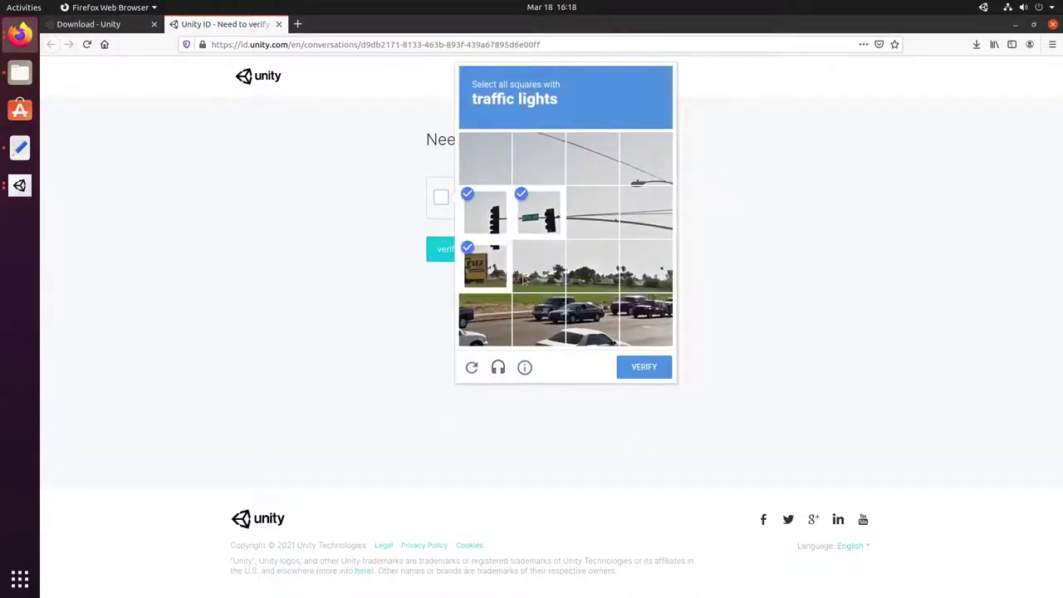
pyautogui.click(643, 367)
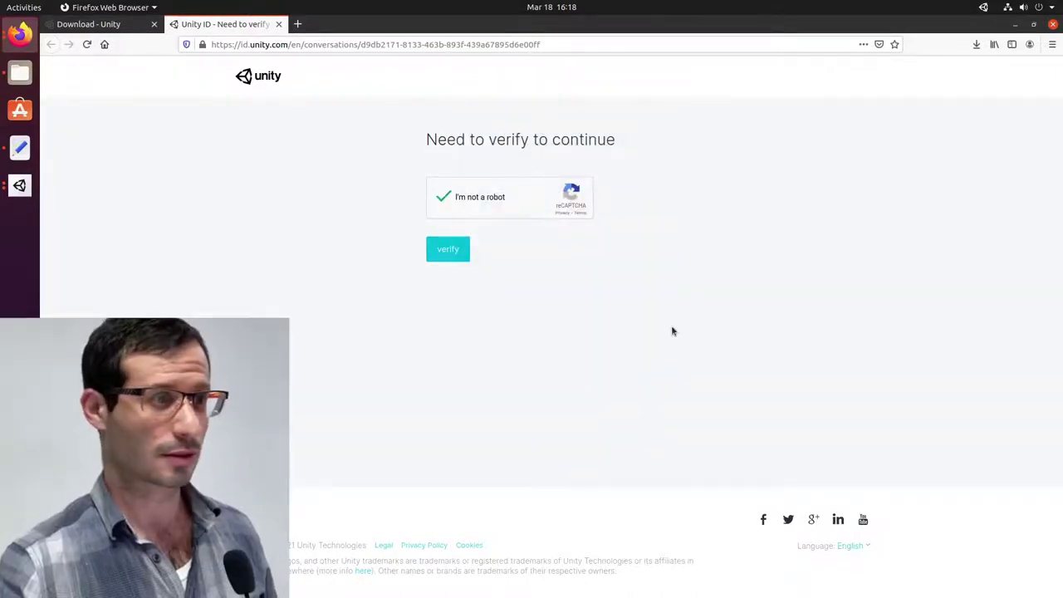
pyautogui.click(446, 250)
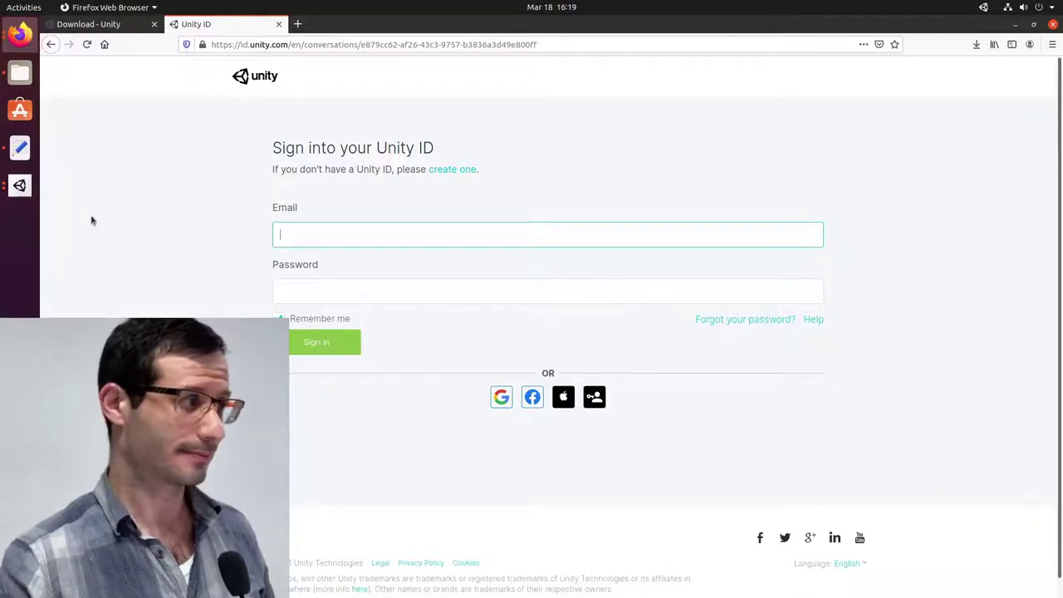
# Return to Unity Hub, continue past the email confirmation and bring up the main Unity Hub window.
pyautogui.click(20, 185)
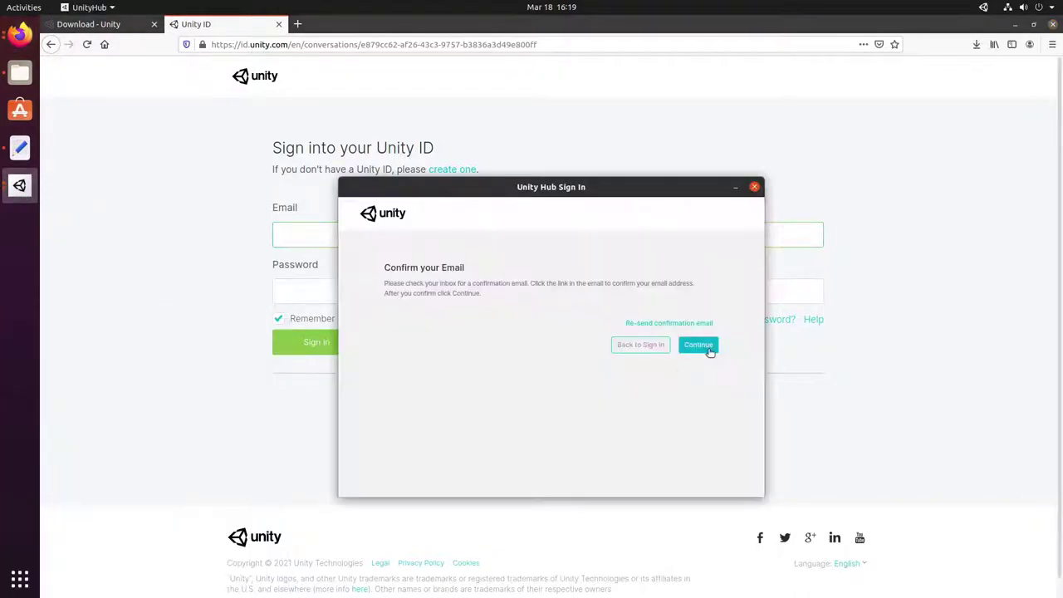
pyautogui.click(700, 347)
pyautogui.click(20, 186)
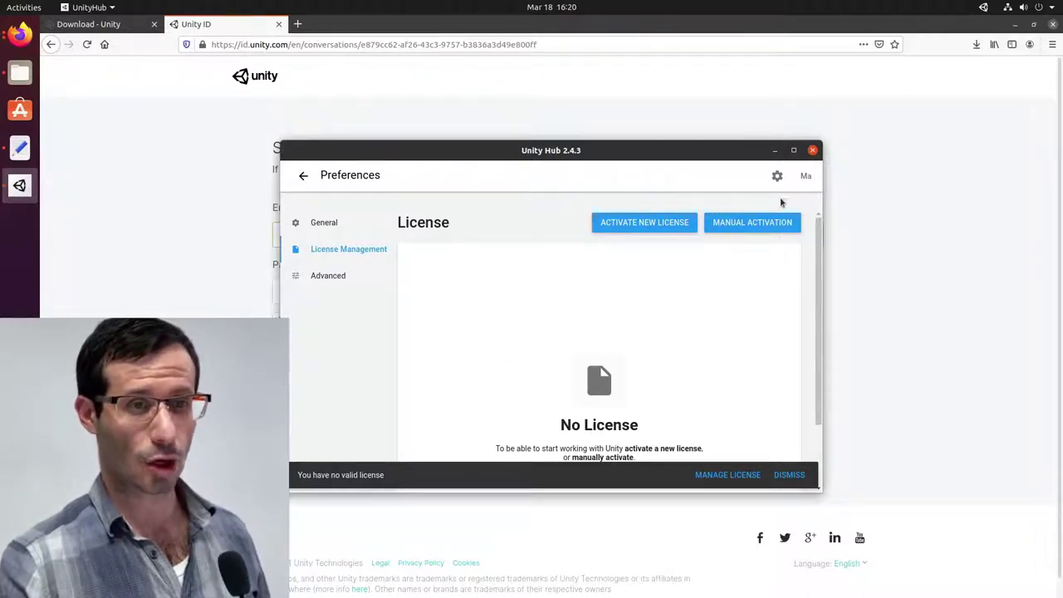
# Activate a new Unity Personal license in License Management with the option "I don't use Unity in a professional capacity".
pyautogui.click(776, 175)
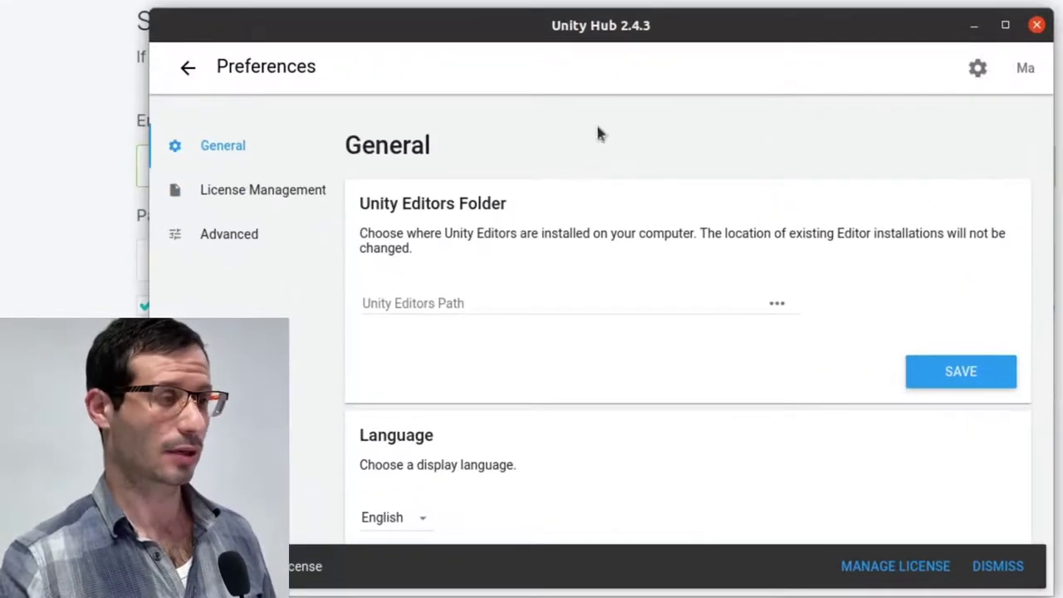
pyautogui.click(315, 191)
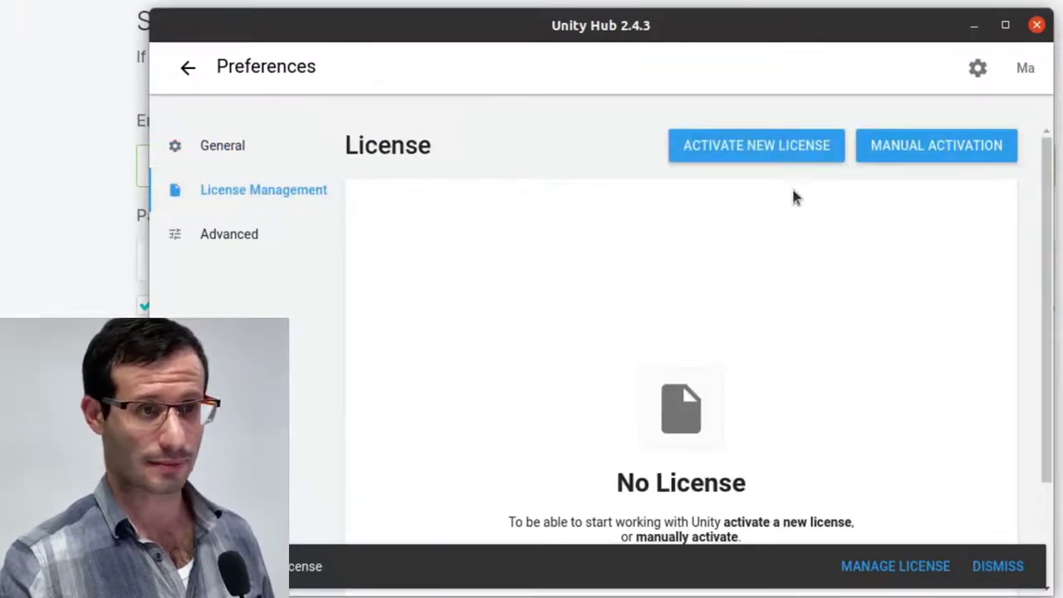
pyautogui.click(762, 150)
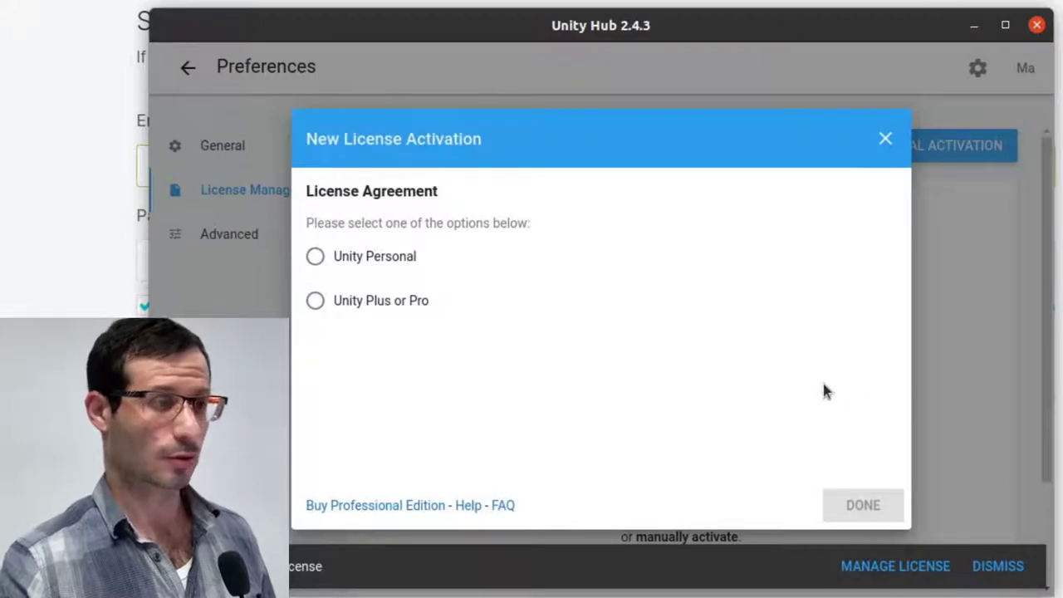
pyautogui.click(403, 258)
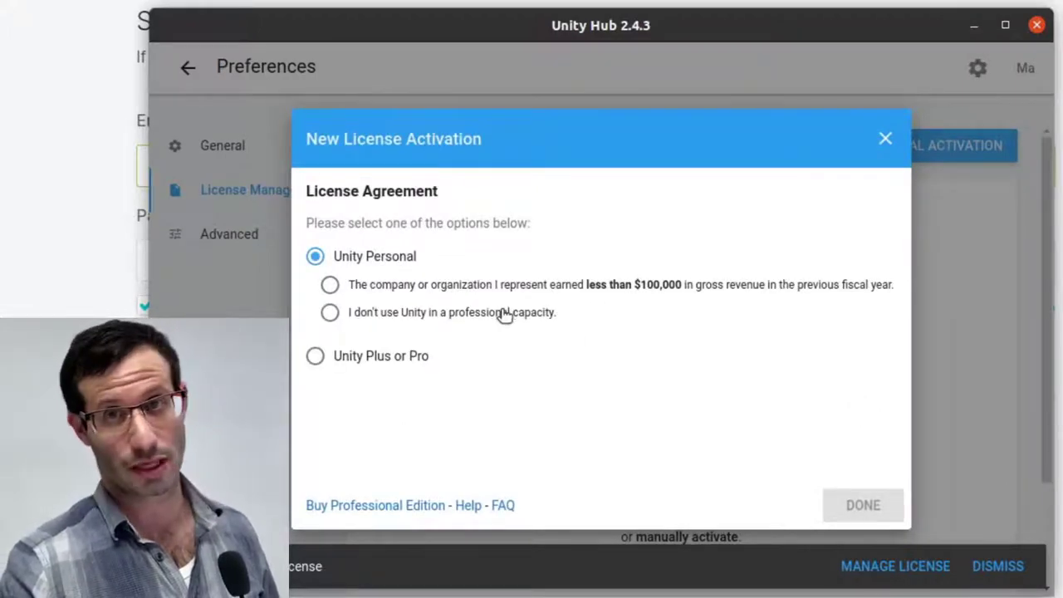
pyautogui.click(504, 313)
pyautogui.click(867, 506)
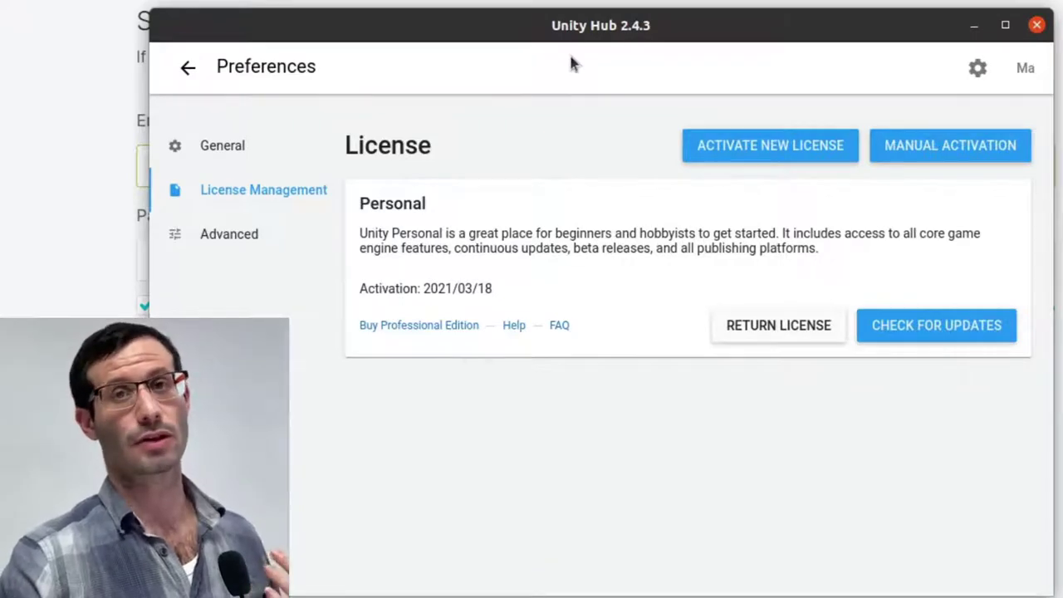
# Leave the preferences, show the Installs page and start adding a Unity version.
pyautogui.click(189, 67)
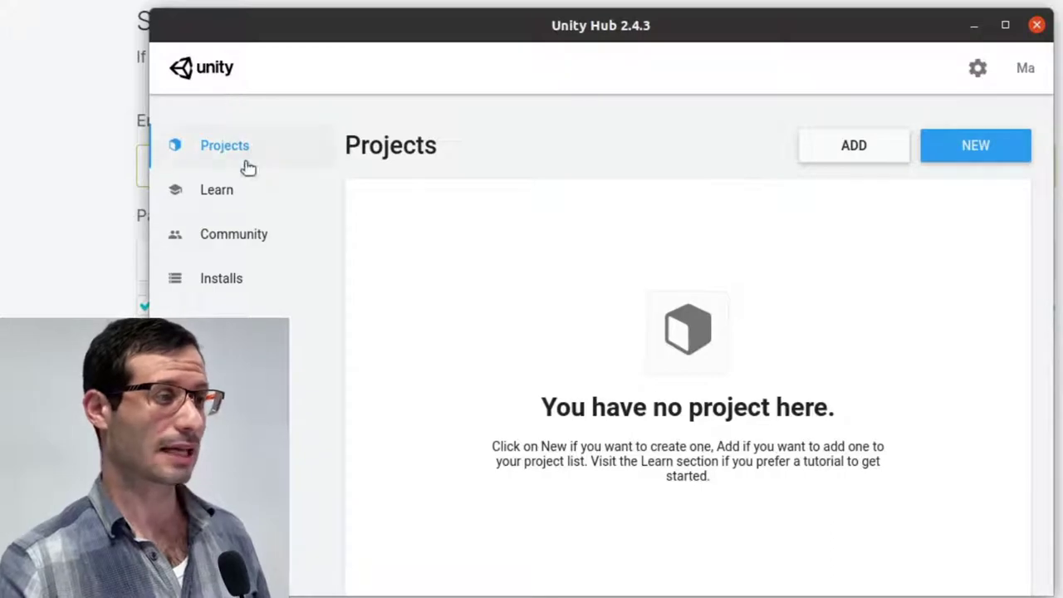
pyautogui.click(215, 283)
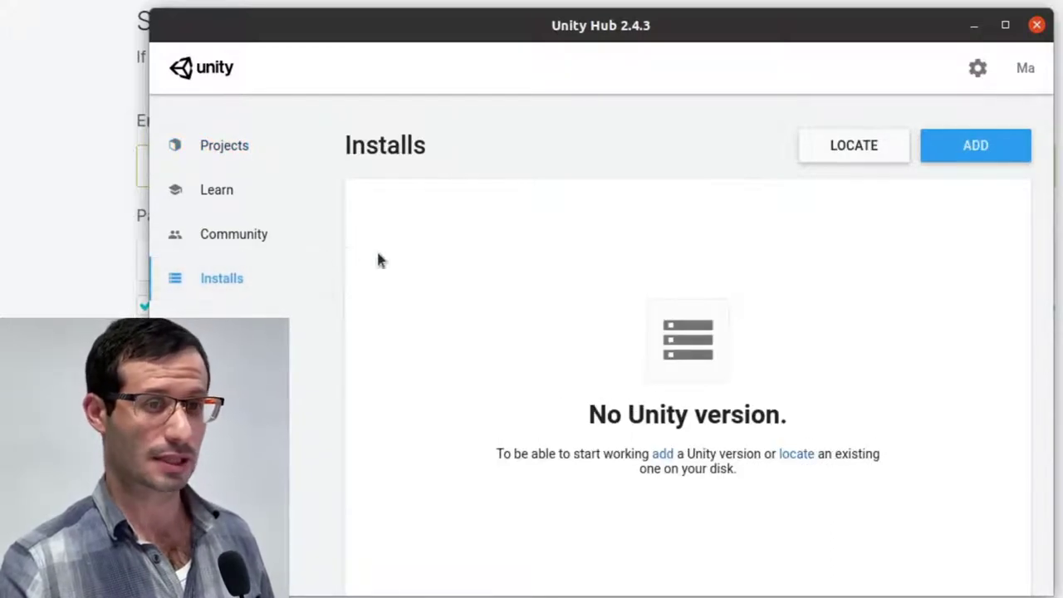
pyautogui.click(989, 146)
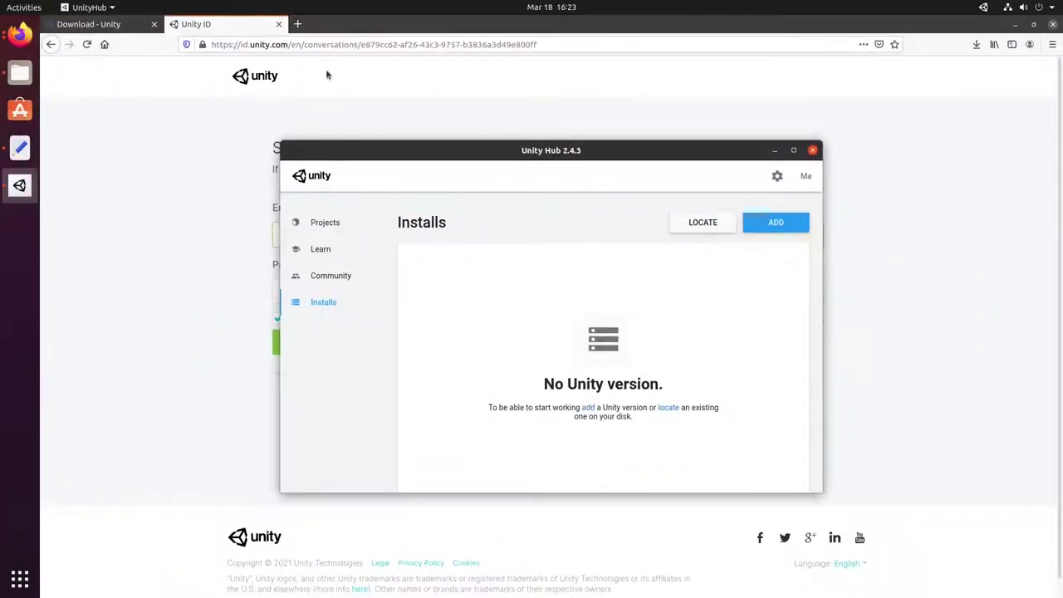
pyautogui.click(297, 24)
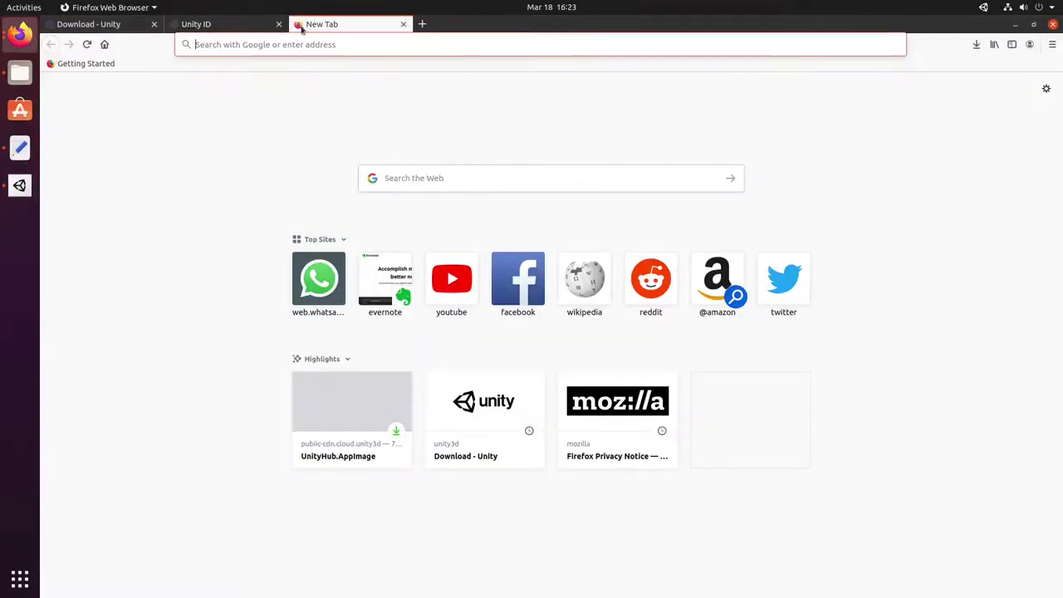
pyautogui.write('https://download.unity3d.com/download_unity/c7b5465681fb/LinuxEditorInstaller/Unity.tar.xz')
pyautogui.press('Return')
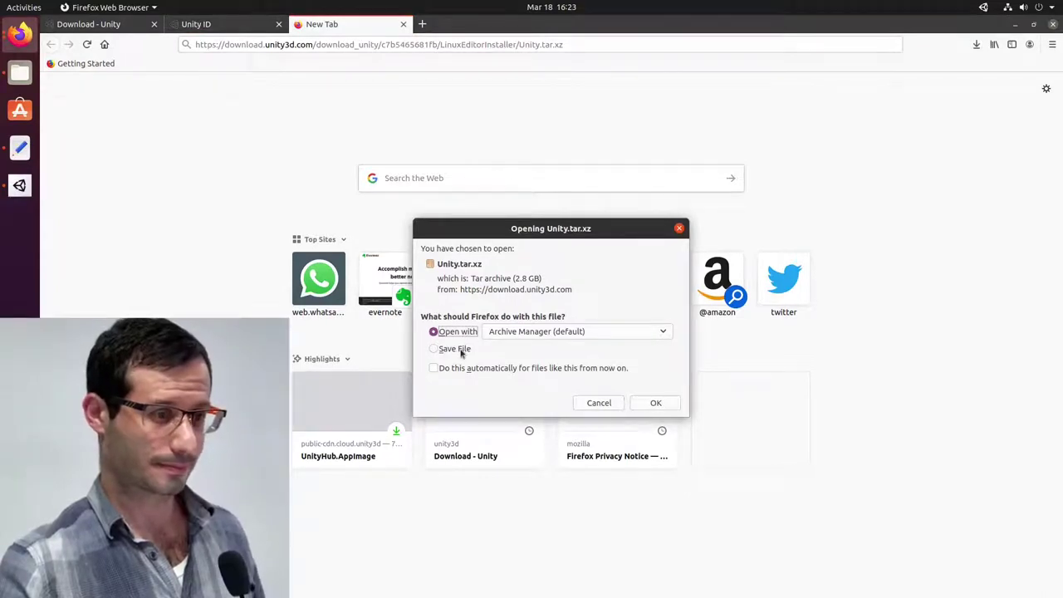
pyautogui.click(433, 349)
pyautogui.click(655, 403)
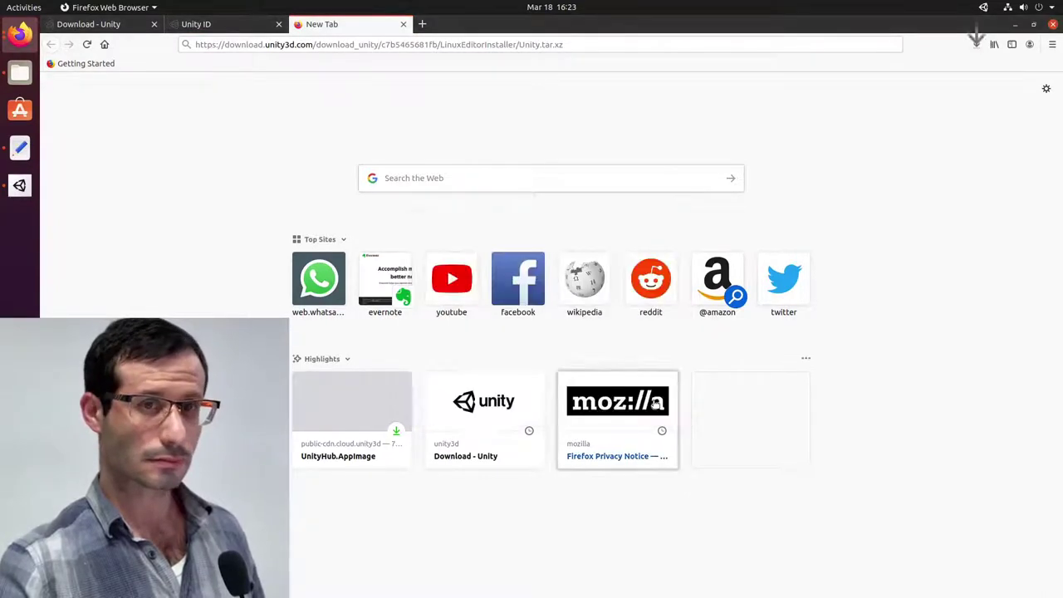
# Check the browser's downloads and retry the failed Unity.tar.xz download until the archive is fully downloaded.
pyautogui.click(976, 47)
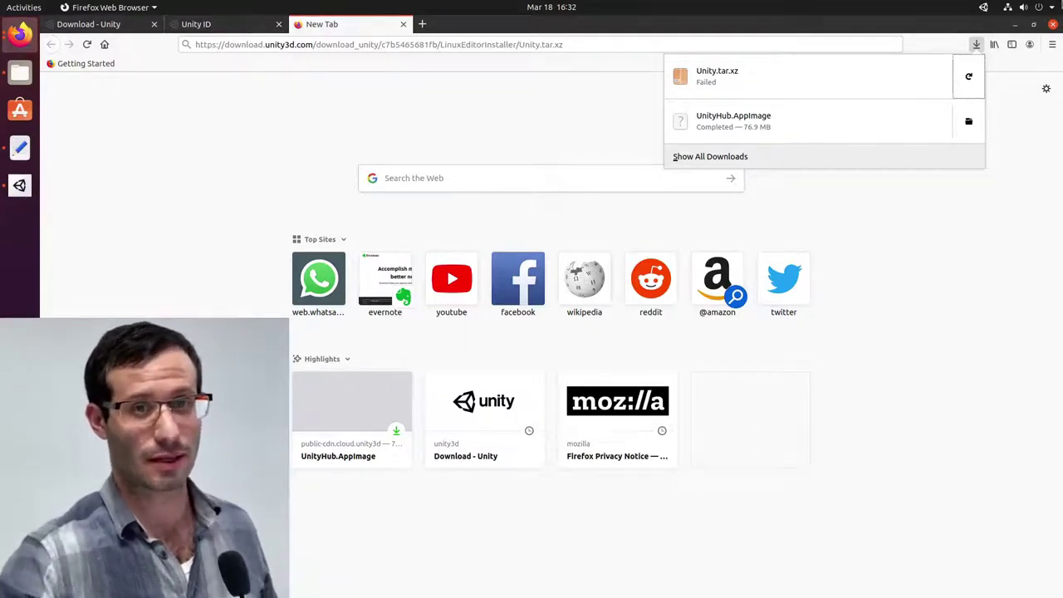
pyautogui.click(969, 76)
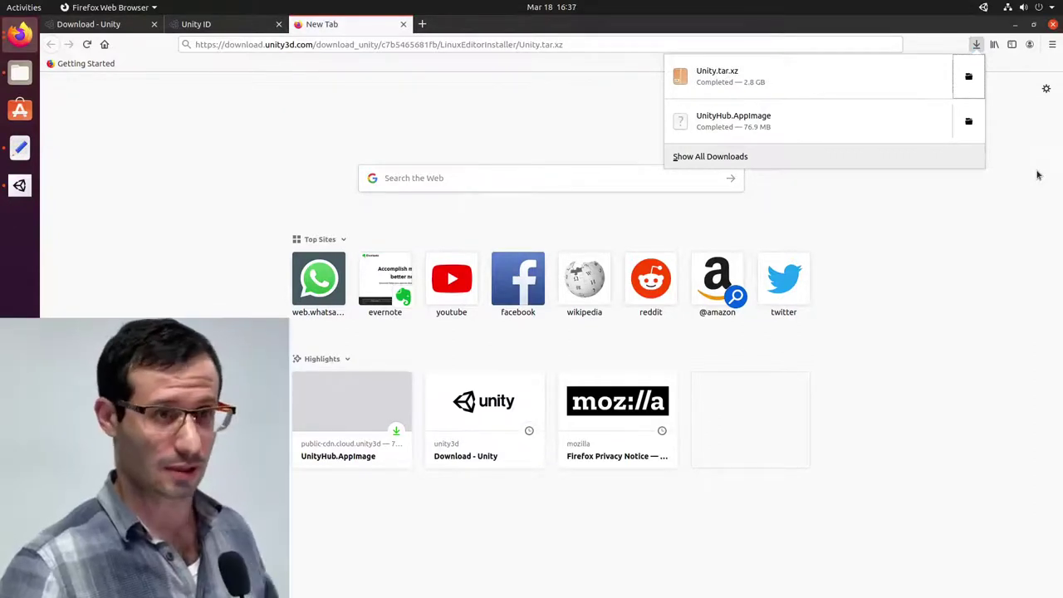
pyautogui.click(976, 246)
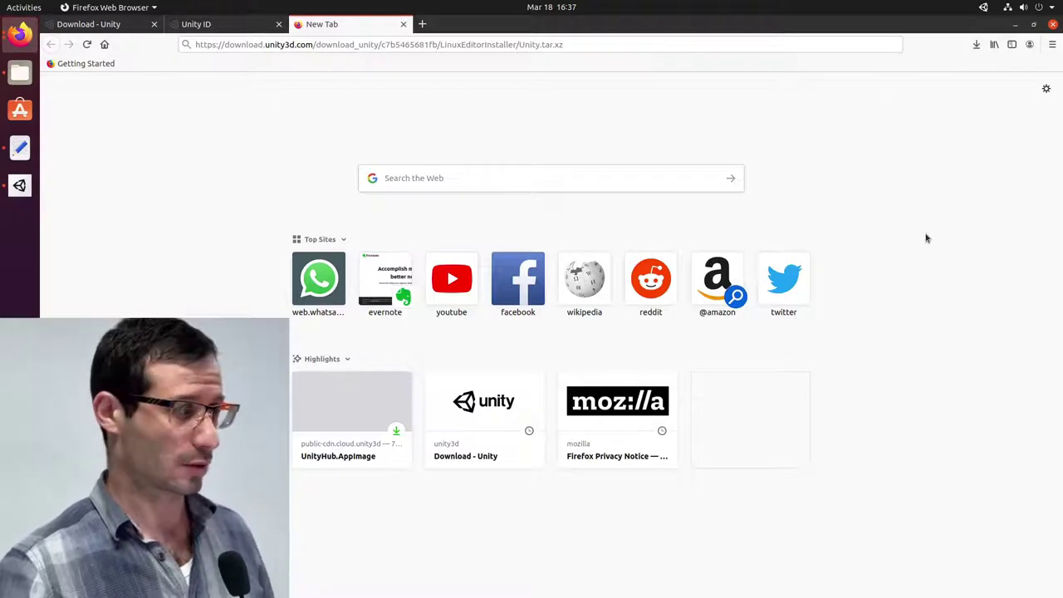
# Extract the archive in the Downloads folder from a terminal with tar -xf Unity.tar.xz, and close the terminal.
pyautogui.click(19, 80)
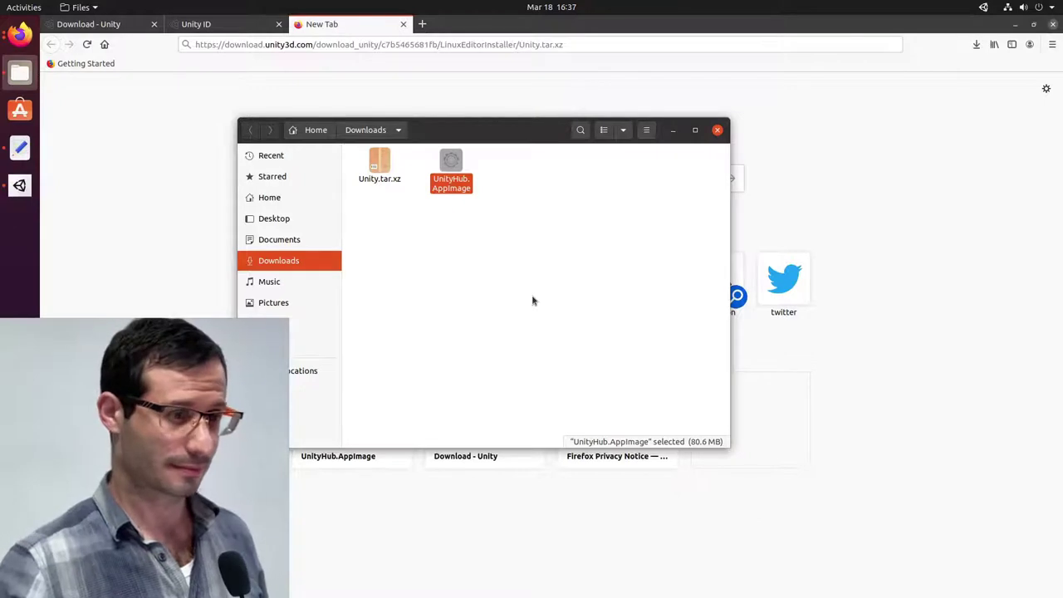
pyautogui.rightClick(533, 299)
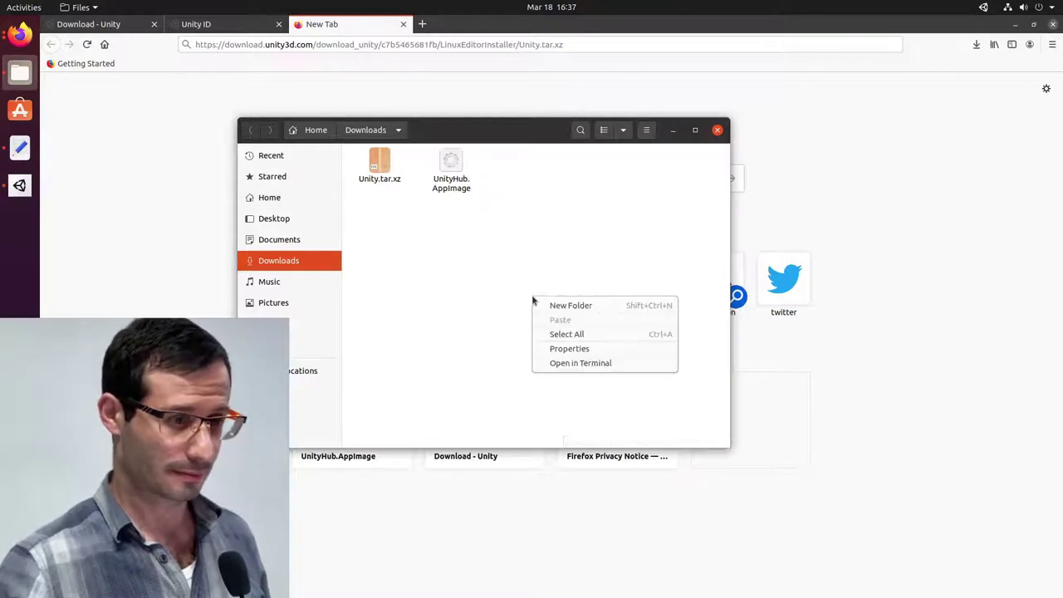
pyautogui.click(552, 367)
pyautogui.write('tar -xf Un')
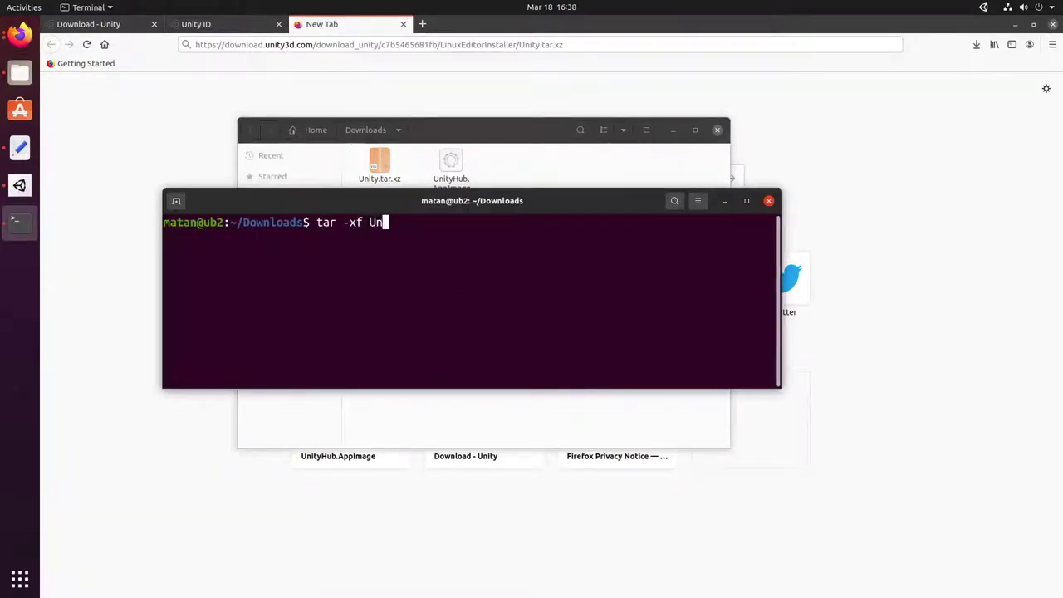
pyautogui.write('ity.t')
pyautogui.press('Tab')
pyautogui.press('Return')
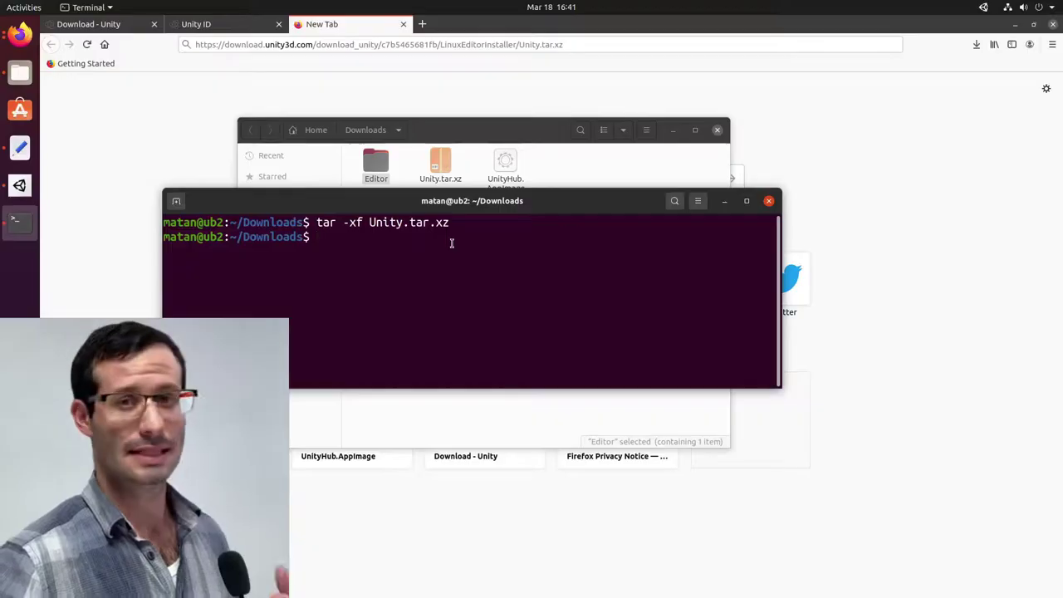
pyautogui.click(378, 166)
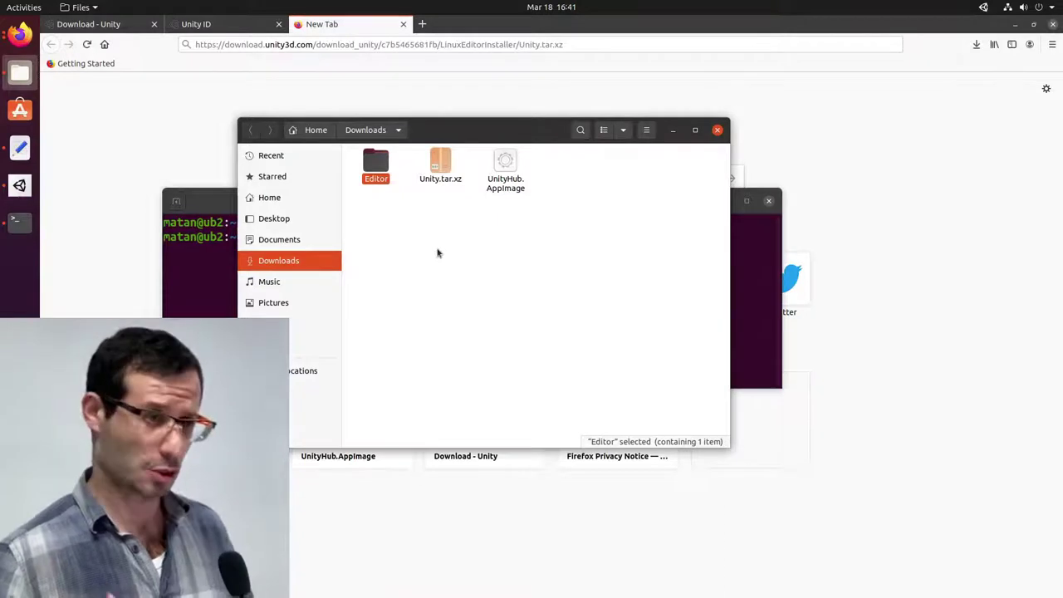
pyautogui.click(769, 201)
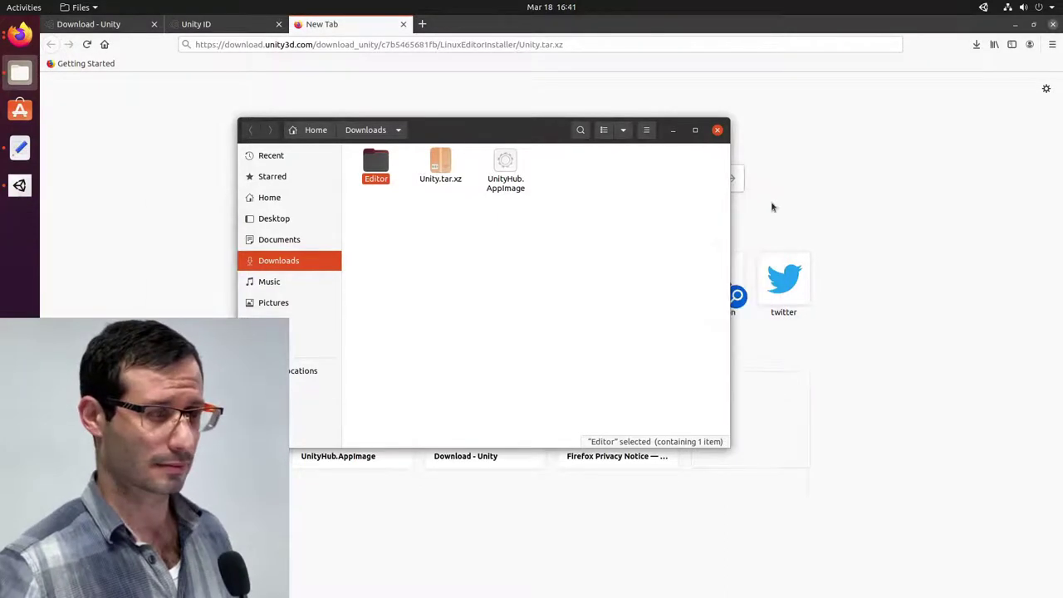
# Create a folder named Unity_hub in the home directory and close the running Unity Hub.
pyautogui.click(435, 207)
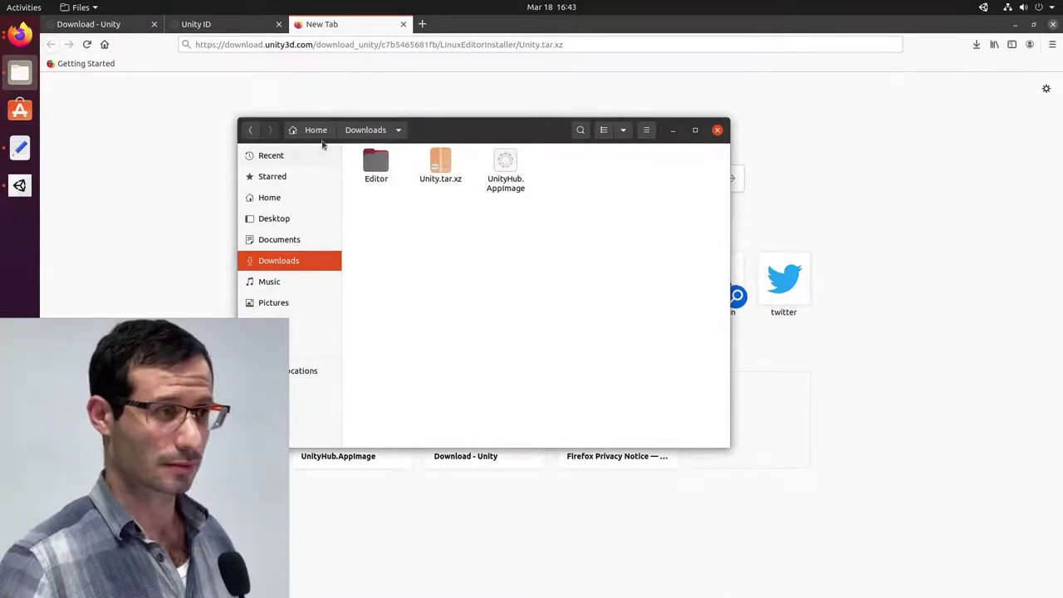
pyautogui.click(317, 131)
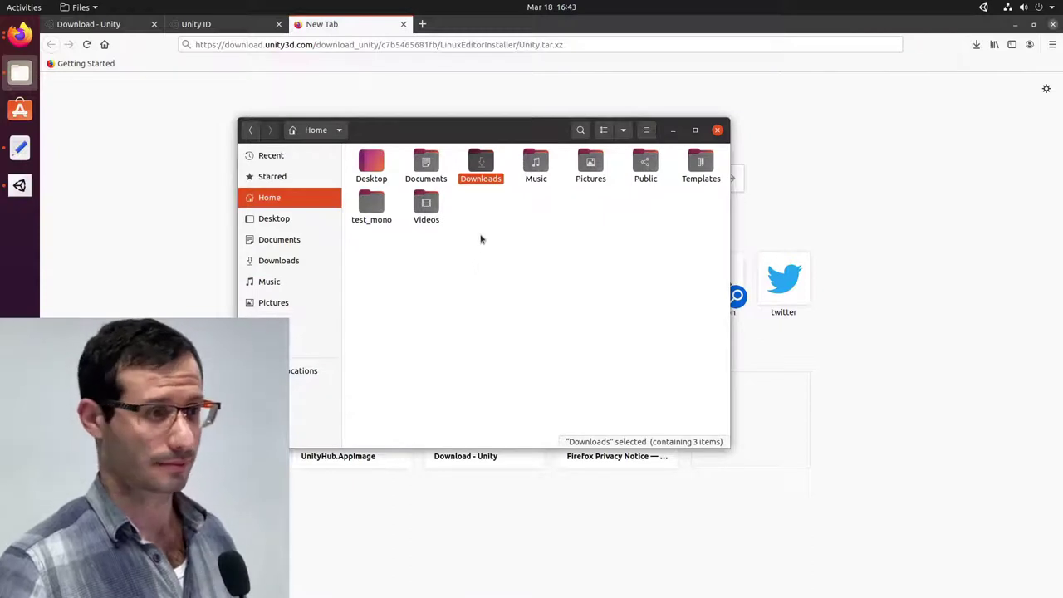
pyautogui.hotkey('ctrl', 'shift', 'n')
pyautogui.write('Unity_hub')
pyautogui.press('Return')
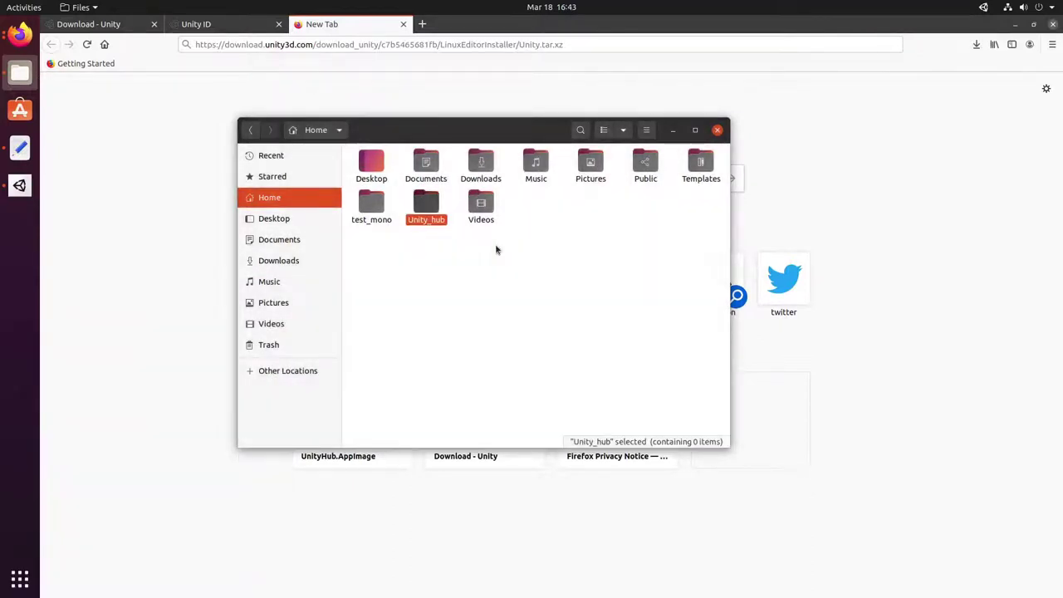
pyautogui.click(20, 185)
pyautogui.click(812, 150)
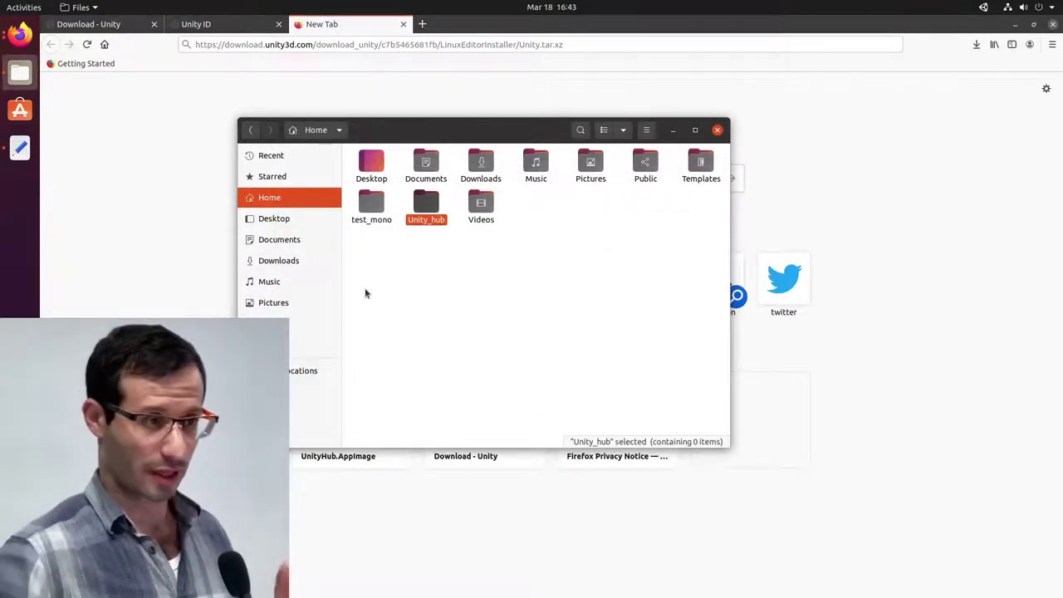
# Move the Editor folder and UnityHub.AppImage from Downloads into the Unity_hub folder.
pyautogui.doubleClick(480, 166)
pyautogui.click(504, 168)
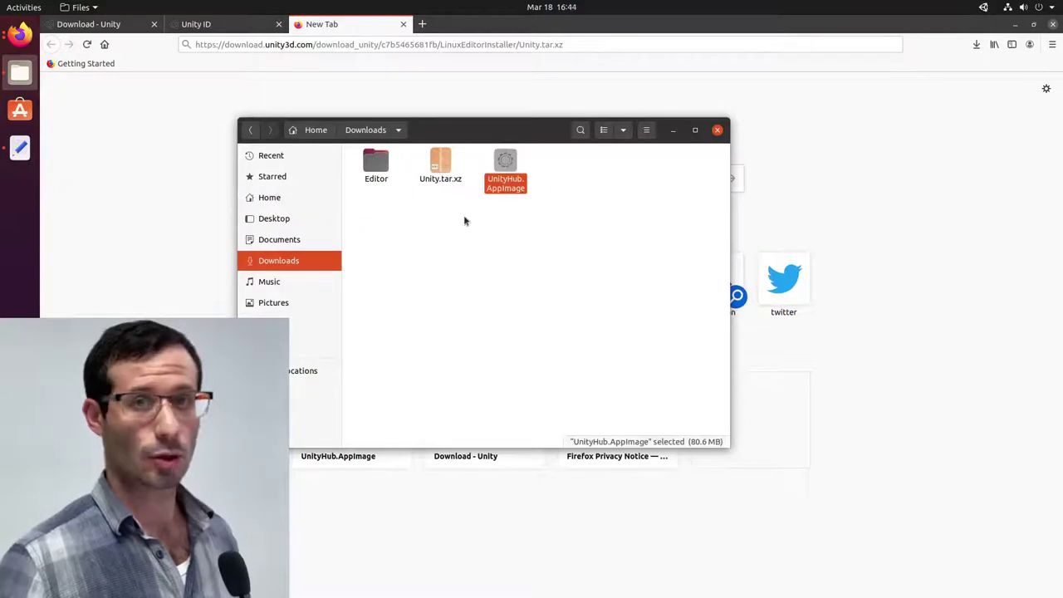
pyautogui.click(375, 164)
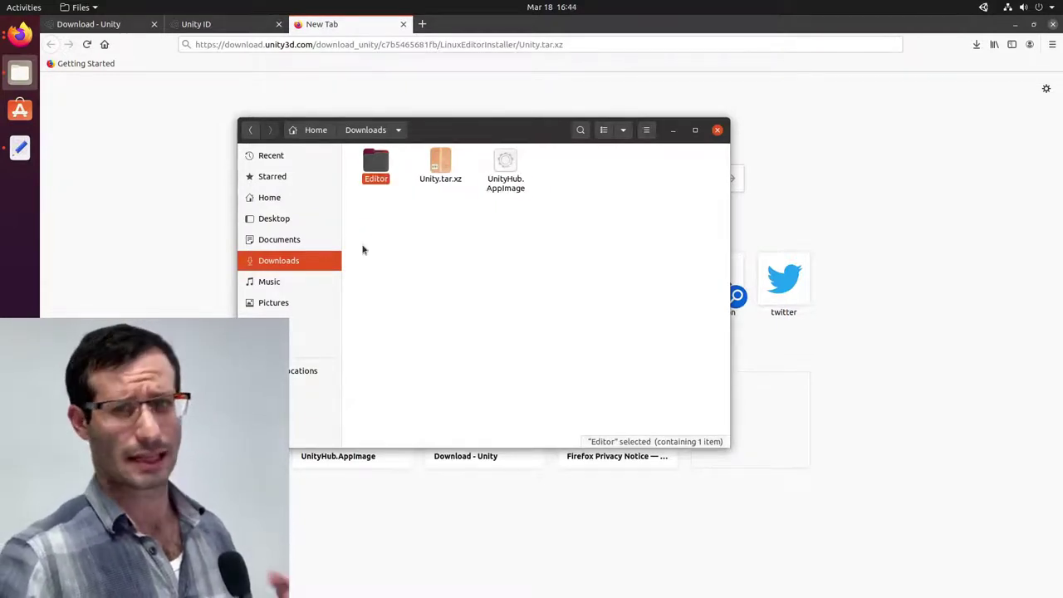
pyautogui.keyDown('ctrl'); pyautogui.click(491, 171); pyautogui.keyUp('ctrl')
pyautogui.rightClick(491, 171)
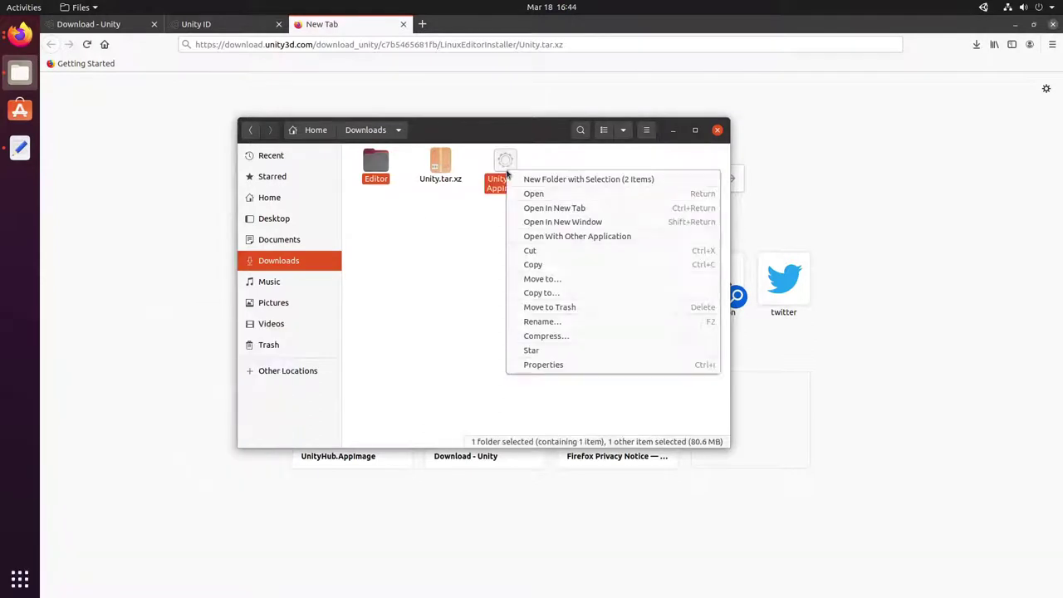
pyautogui.click(533, 249)
pyautogui.click(315, 130)
pyautogui.doubleClick(424, 193)
pyautogui.rightClick(424, 198)
pyautogui.click(440, 215)
pyautogui.click(449, 238)
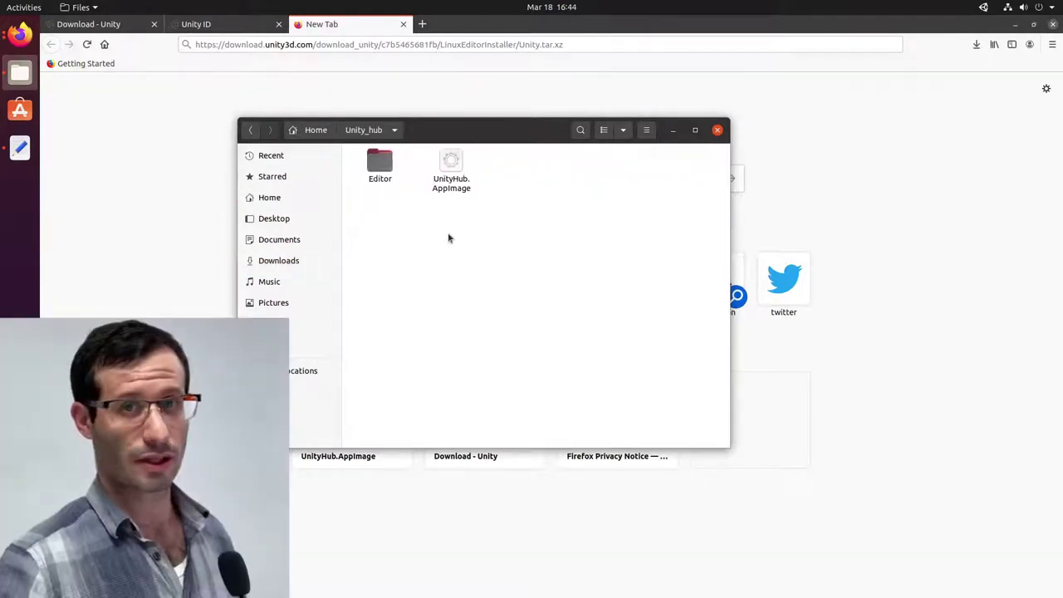
# Launch UnityHub.AppImage from Unity_hub and add the existing editor to Installs by locating the Unity file in Unity_hub/Editor.
pyautogui.click(453, 164)
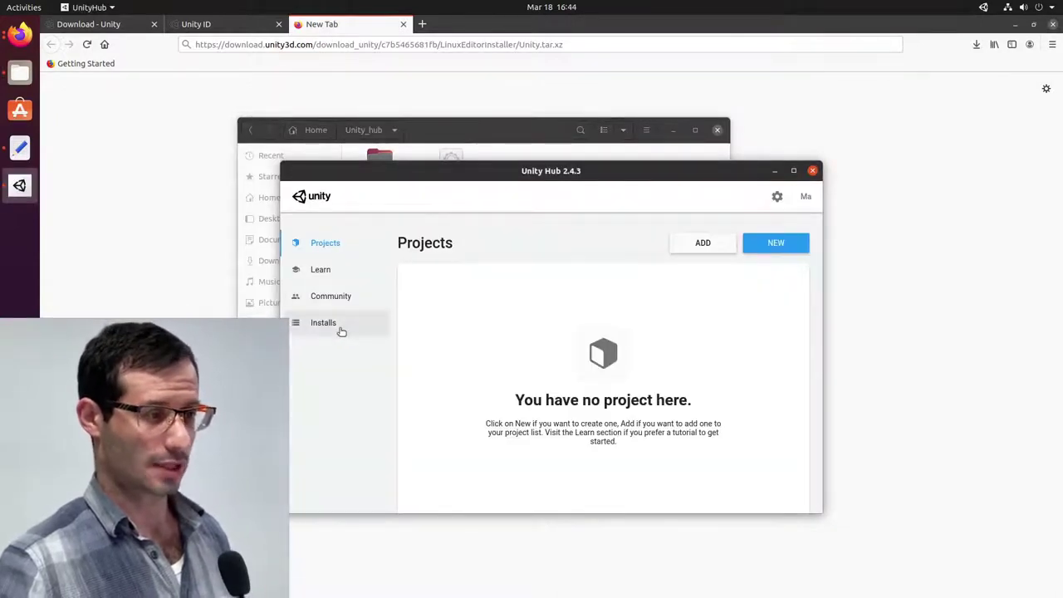
pyautogui.click(340, 330)
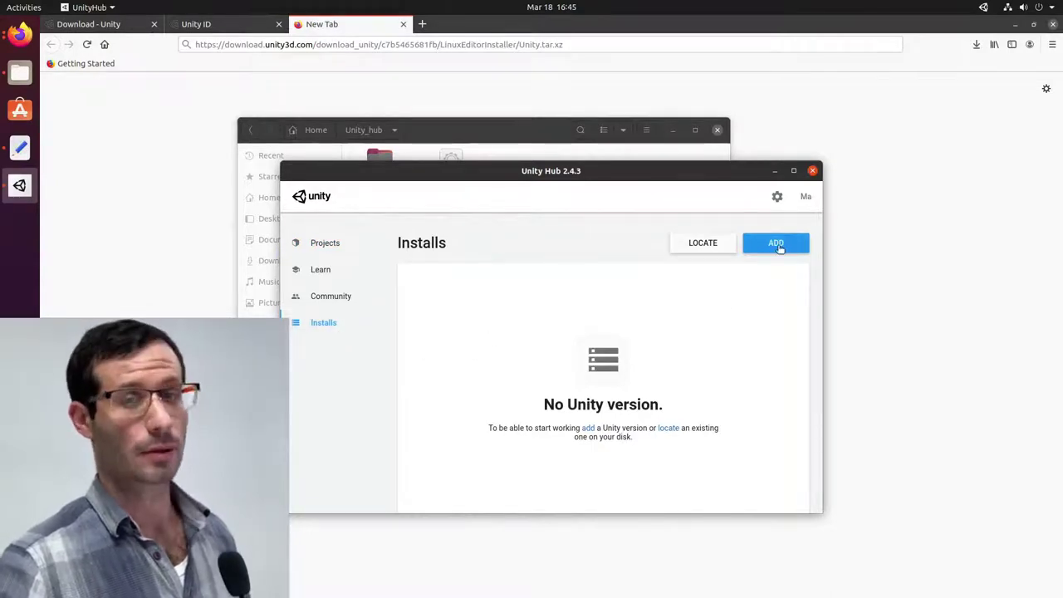
pyautogui.click(721, 247)
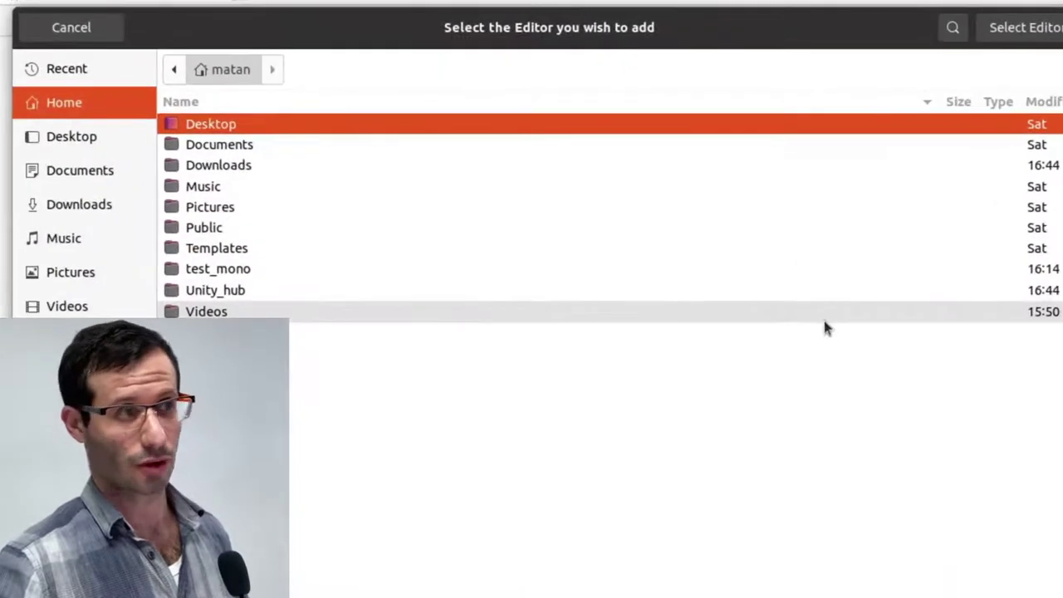
pyautogui.doubleClick(664, 297)
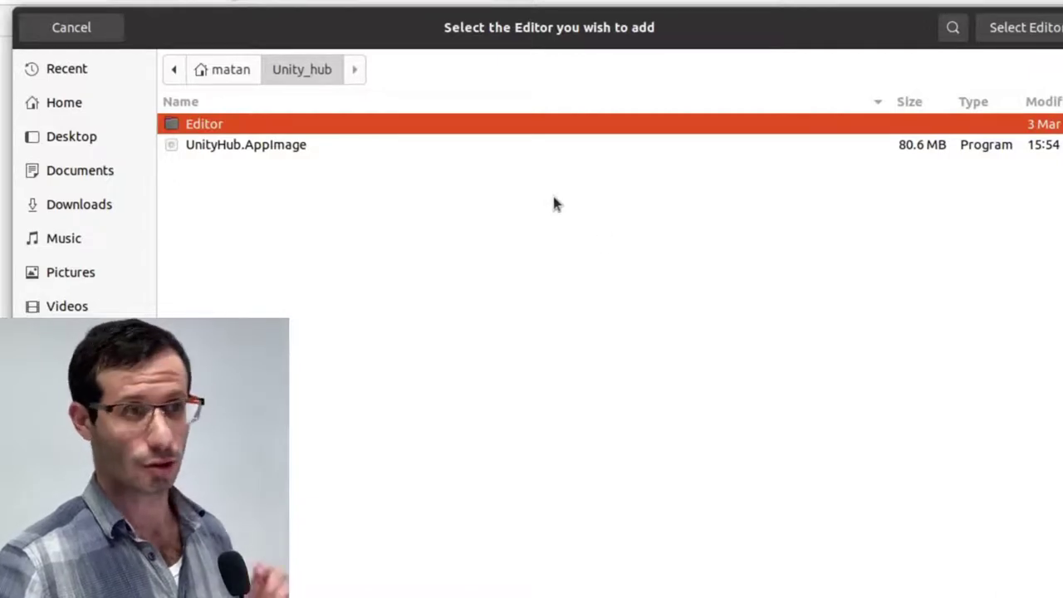
pyautogui.doubleClick(493, 124)
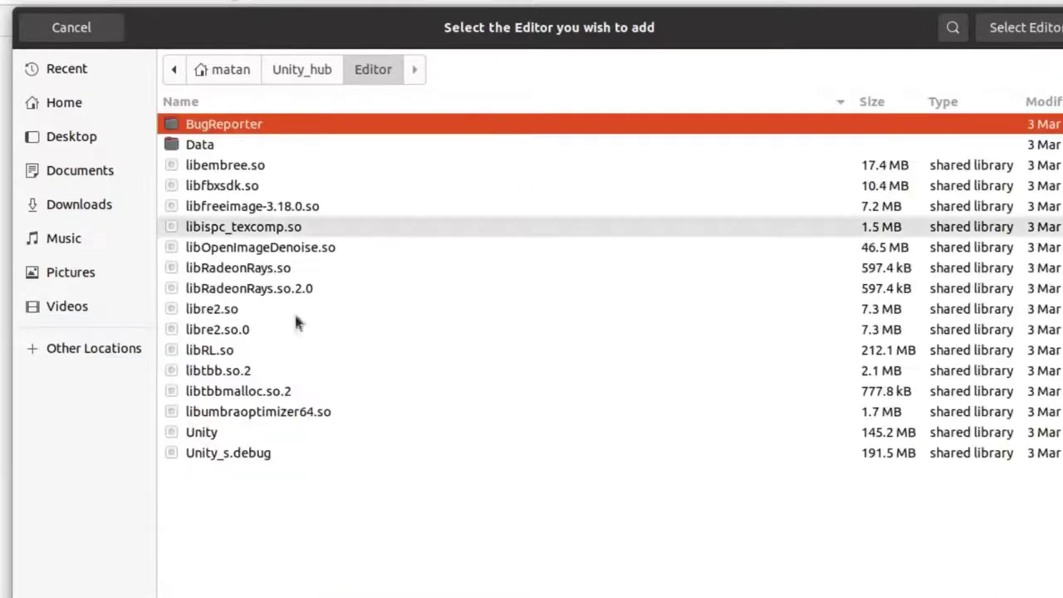
pyautogui.click(200, 431)
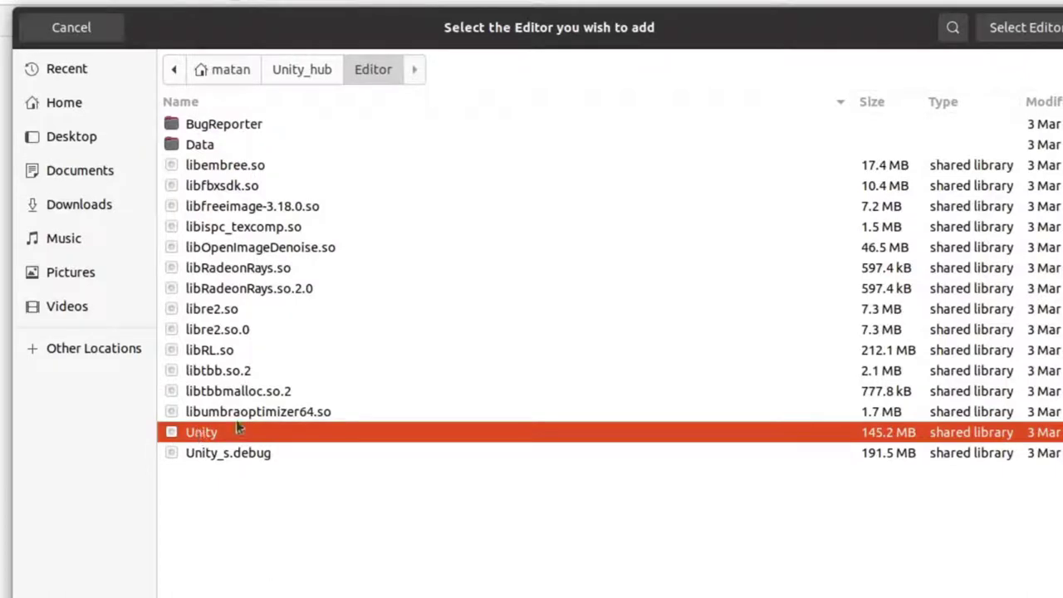
pyautogui.click(1025, 28)
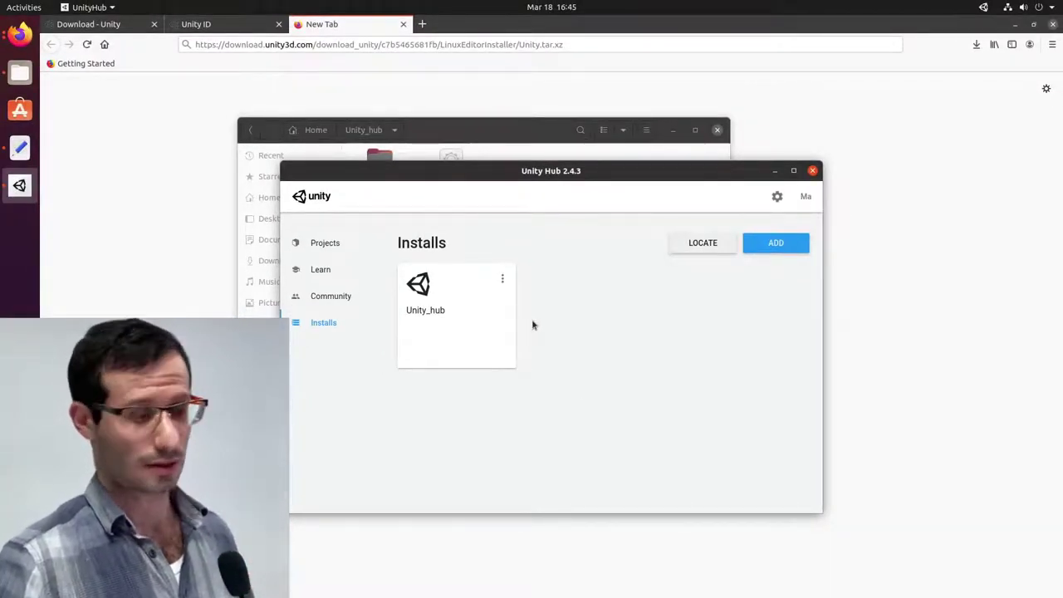
# Search the system's applications for "unit" to check for a Unity launcher, and return to Unity Hub.
pyautogui.press('super')
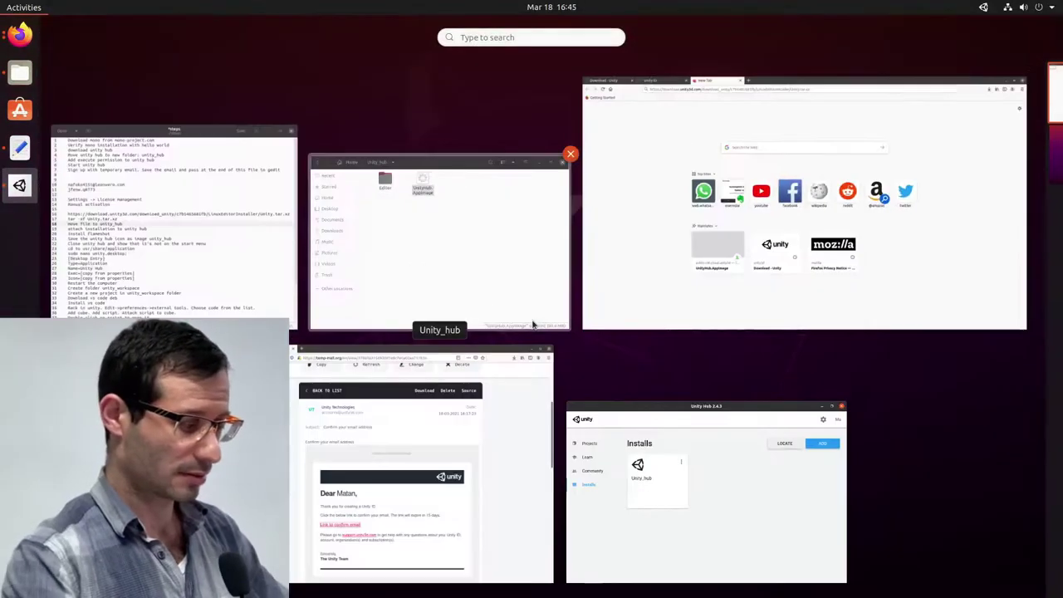
pyautogui.write('unit')
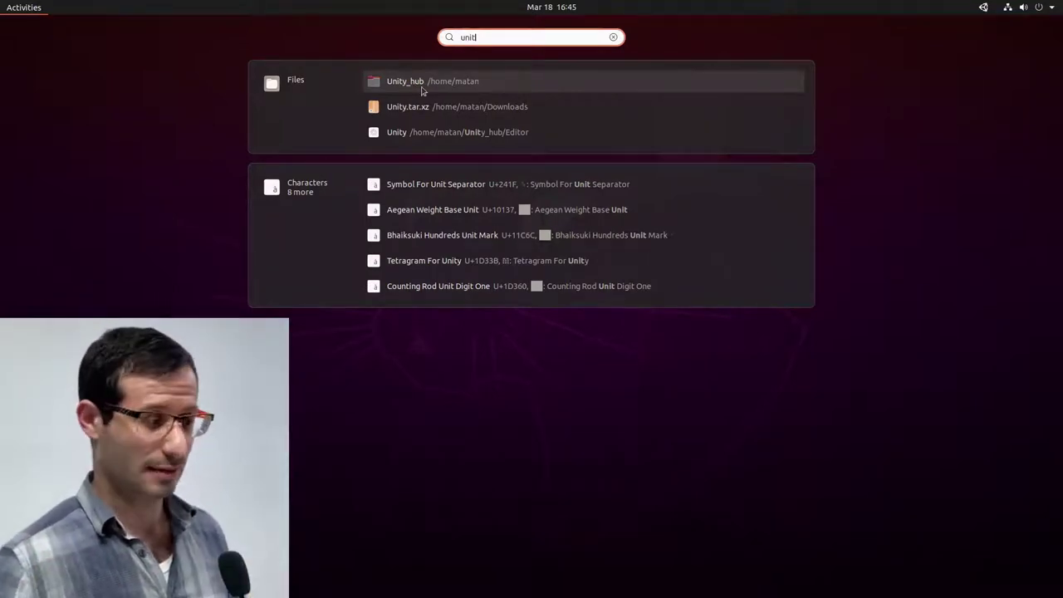
pyautogui.press('Escape')
pyautogui.press('Escape')
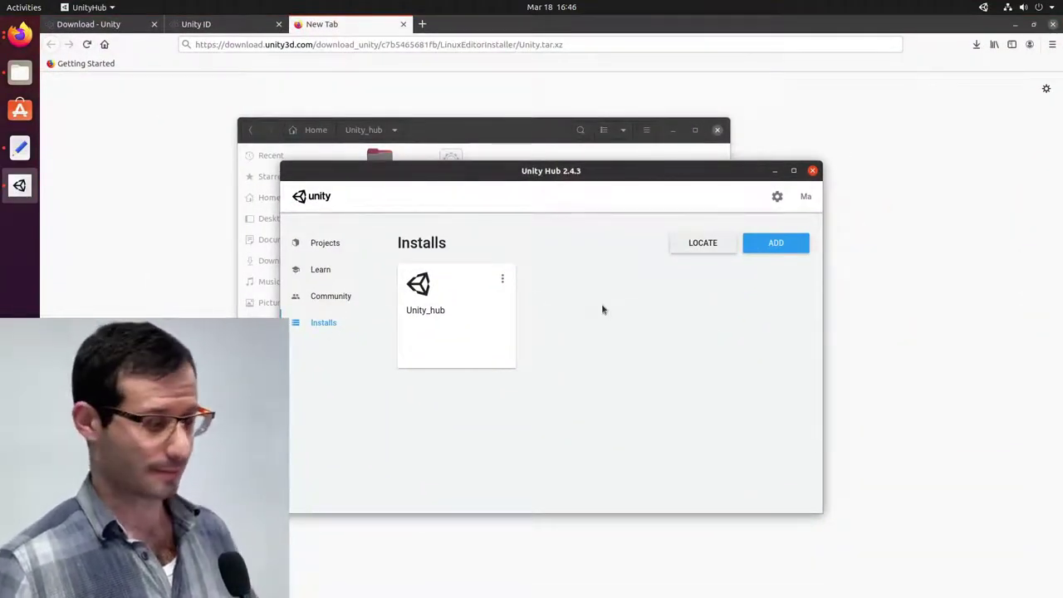
# Install Flameshot from a new terminal with sudo apt install flameshot, supplying the account password and accepting the prompt, and exit the terminal.
pyautogui.hotkey('ctrl', 'alt', 't')
pyautogui.write('sudo apt install flameshot')
pyautogui.press('Return')
pyautogui.press('Return')
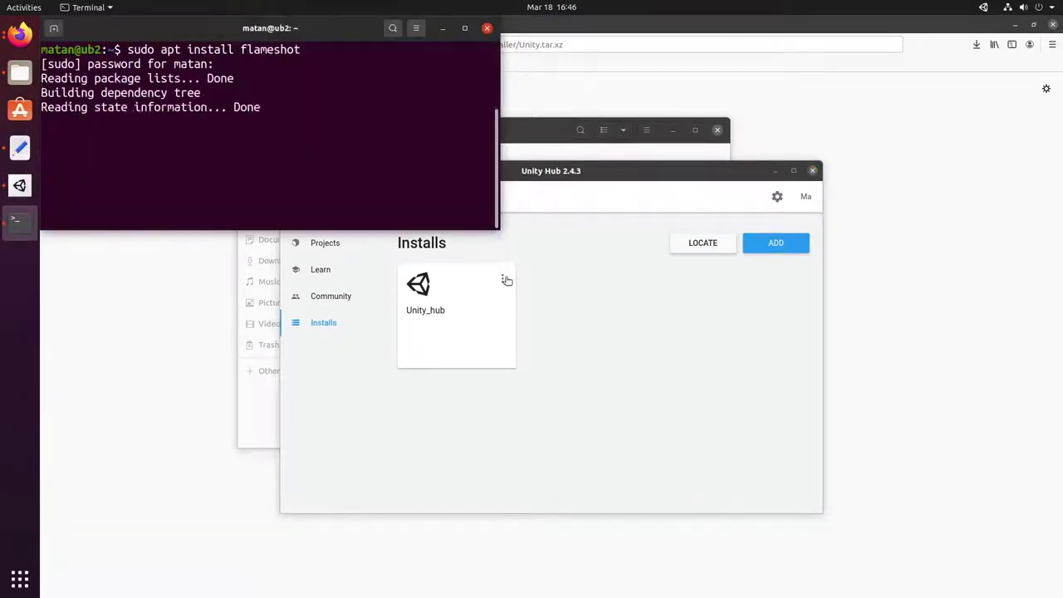
pyautogui.write('y')
pyautogui.press('Return')
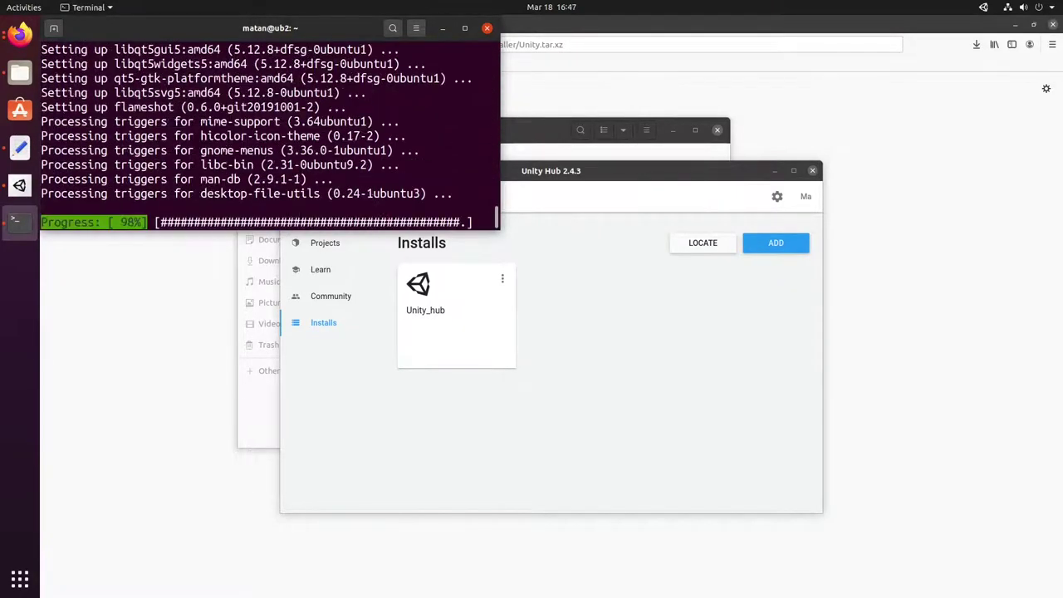
pyautogui.write('exit')
pyautogui.press('Return')
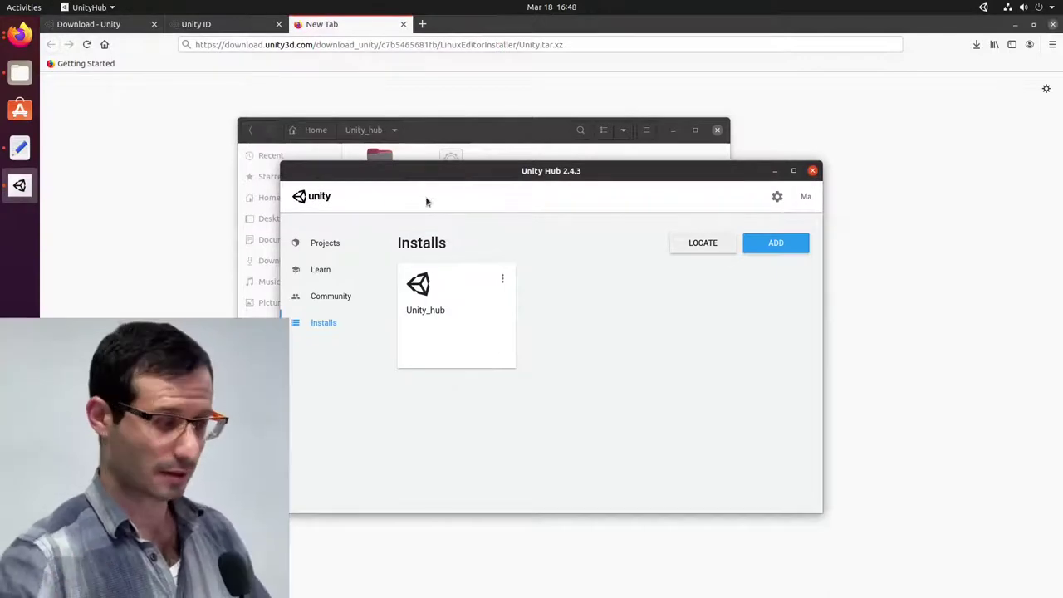
# Find Flameshot among the installed applications and launch it.
pyautogui.press('super')
pyautogui.write('flamesh')
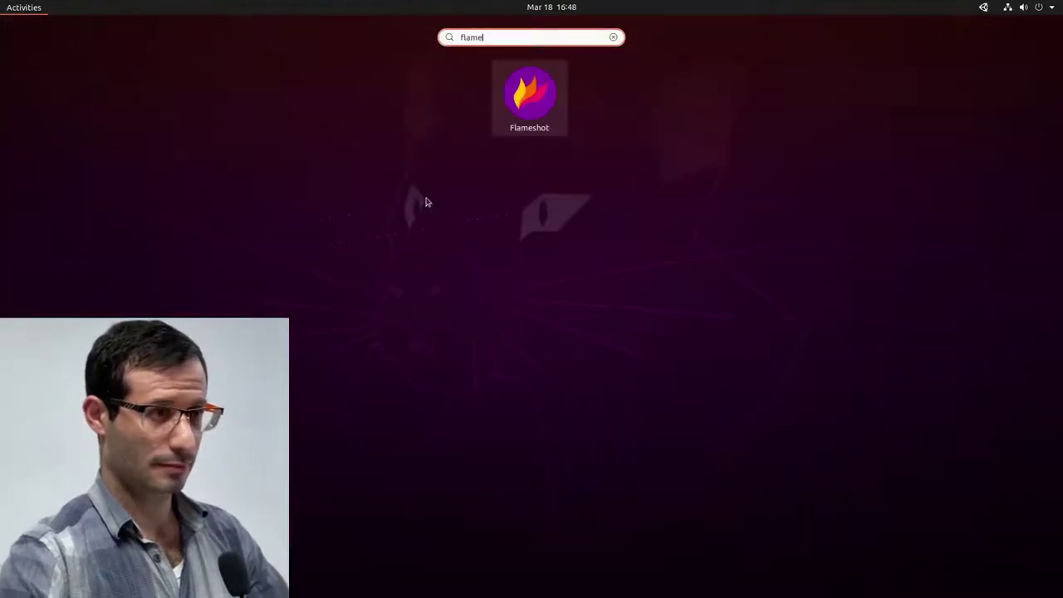
pyautogui.press('Return')
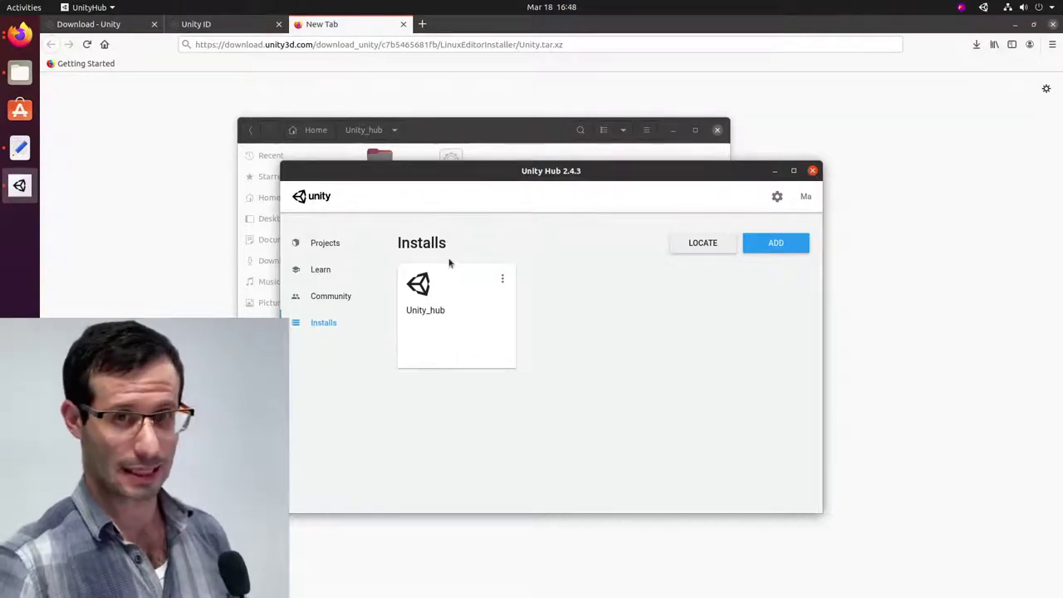
# Take a Flameshot screenshot of just the Unity Hub icon in the dock and choose to save it to a file.
pyautogui.click(960, 8)
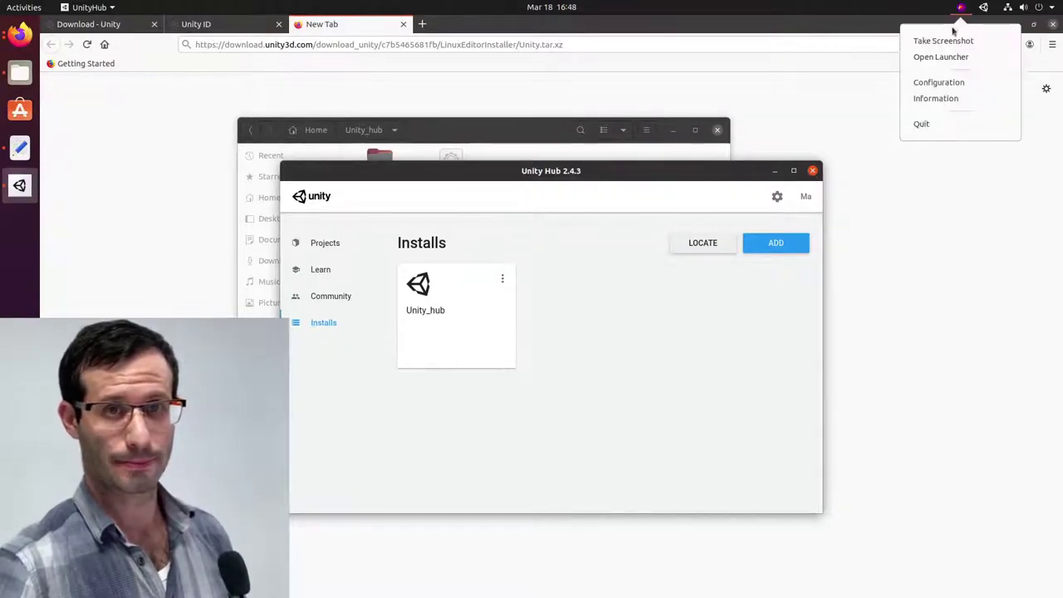
pyautogui.click(945, 40)
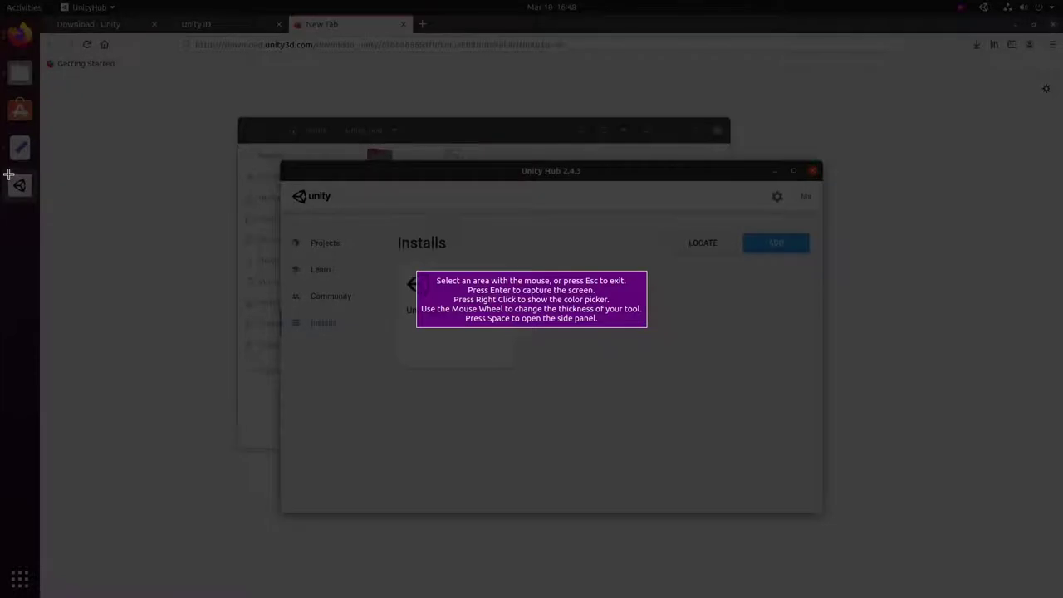
pyautogui.moveTo(9, 174); pyautogui.dragTo(31, 198)
pyautogui.click(18, 264)
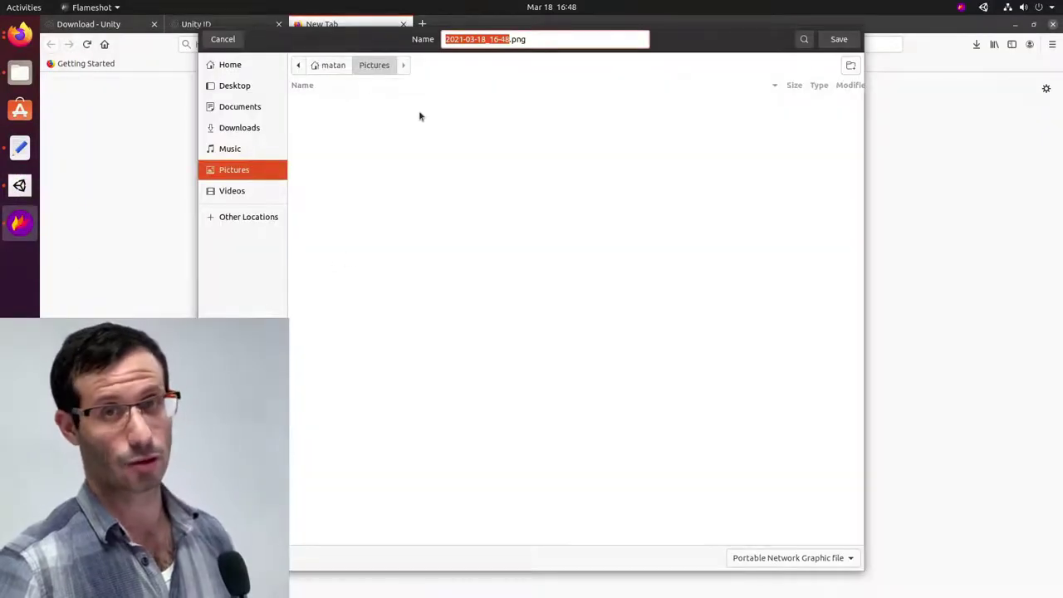
# Save the captured icon as Unity_hub.png in the home directory's Unity_hub folder and close Unity Hub.
pyautogui.click(236, 66)
pyautogui.doubleClick(343, 208)
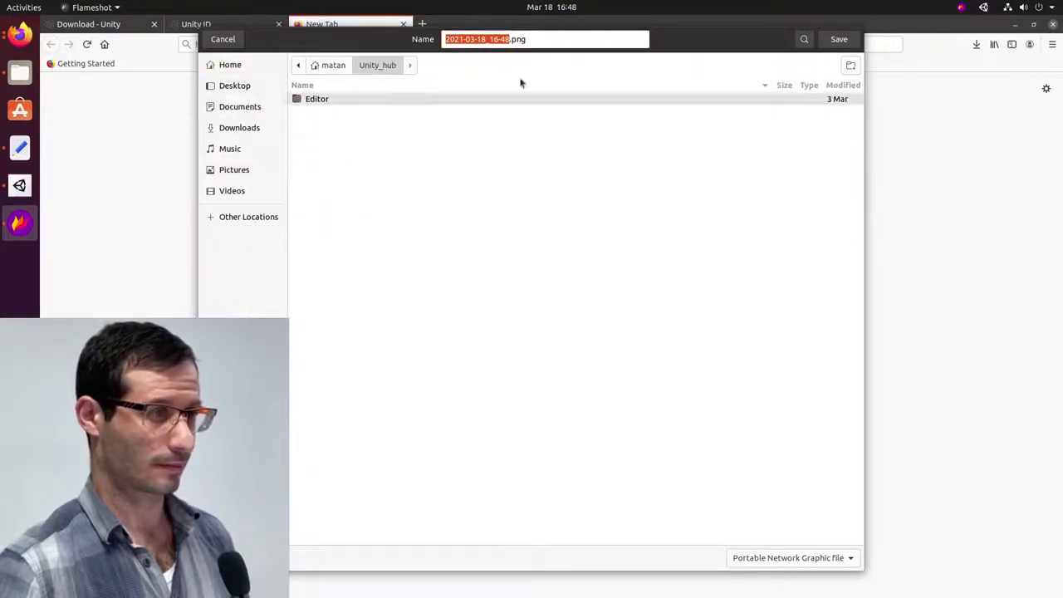
pyautogui.click(531, 39)
pyautogui.press('Left')
pyautogui.press('Left')
pyautogui.press('Left')
pyautogui.press('Left')
pyautogui.hotkey('shift', 'Home')
pyautogui.write('Uni')
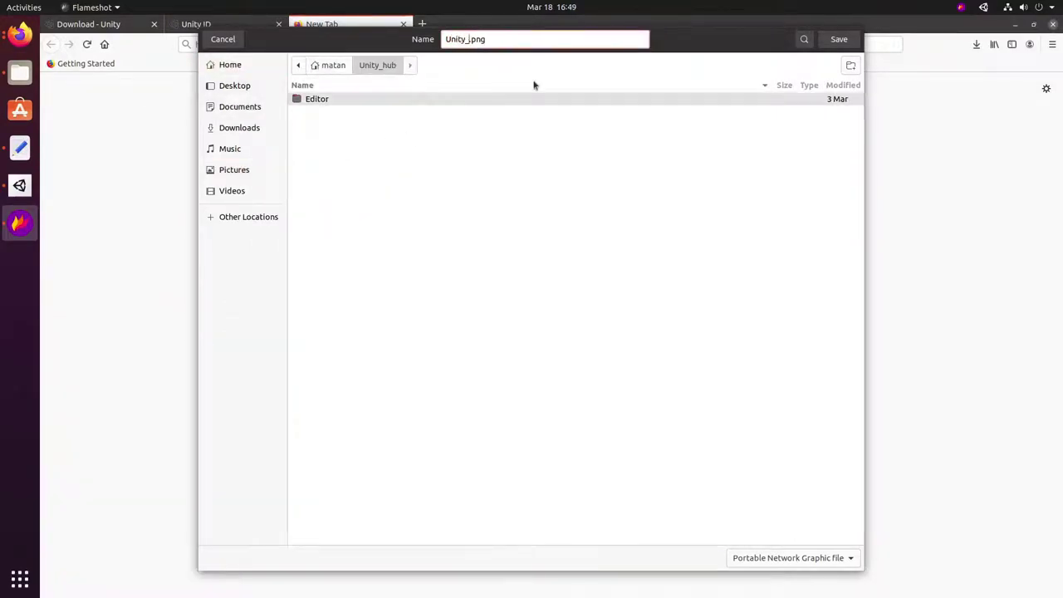
pyautogui.click(840, 40)
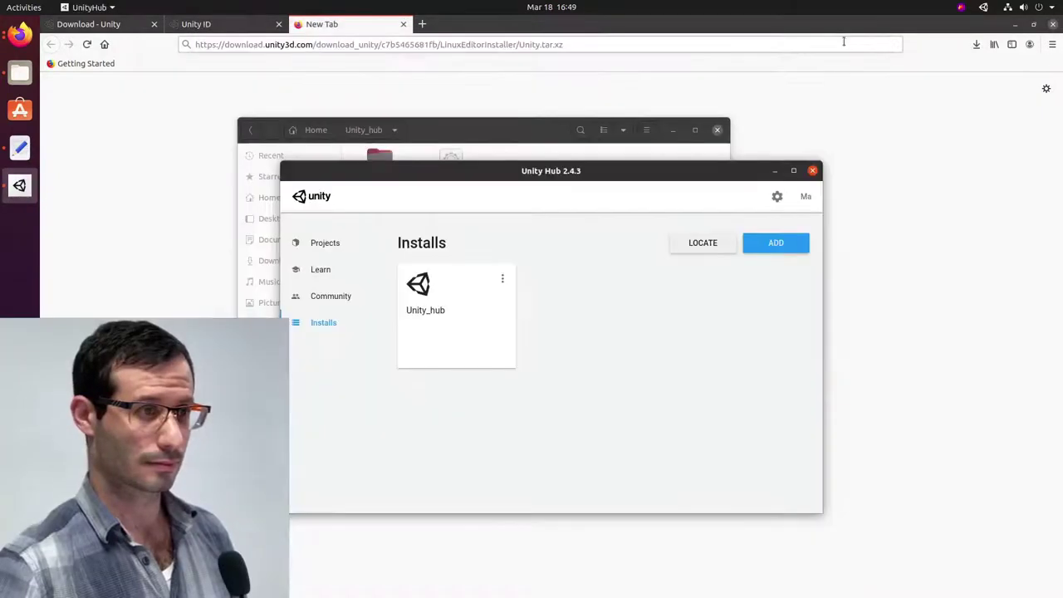
pyautogui.click(812, 170)
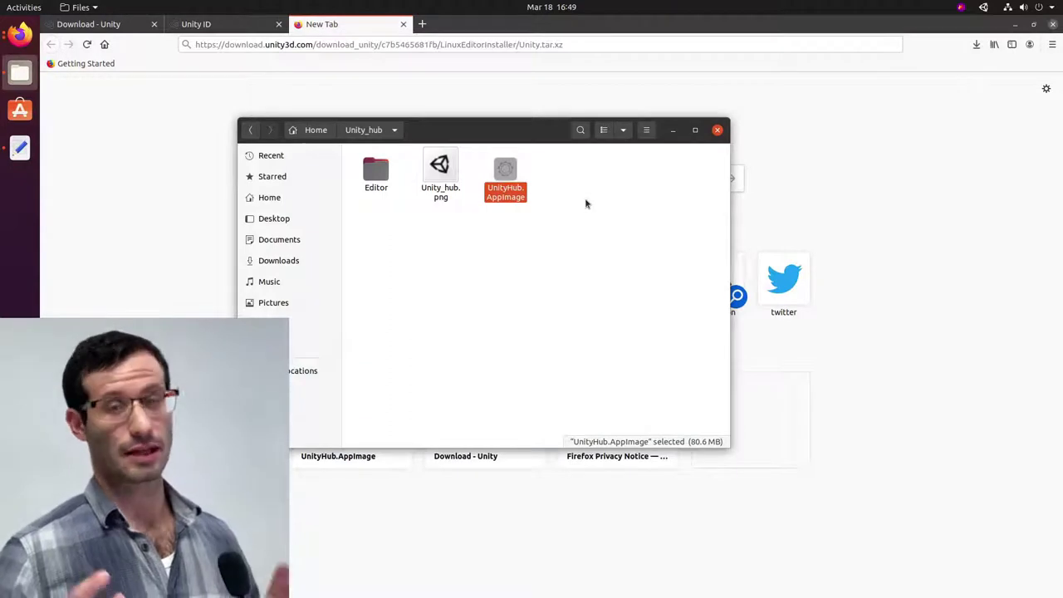
# In a new terminal, go to /usr/share/applications/ and open unity.desktop with sudo nano, supplying the account password.
pyautogui.hotkey('ctrl', 'alt', 't')
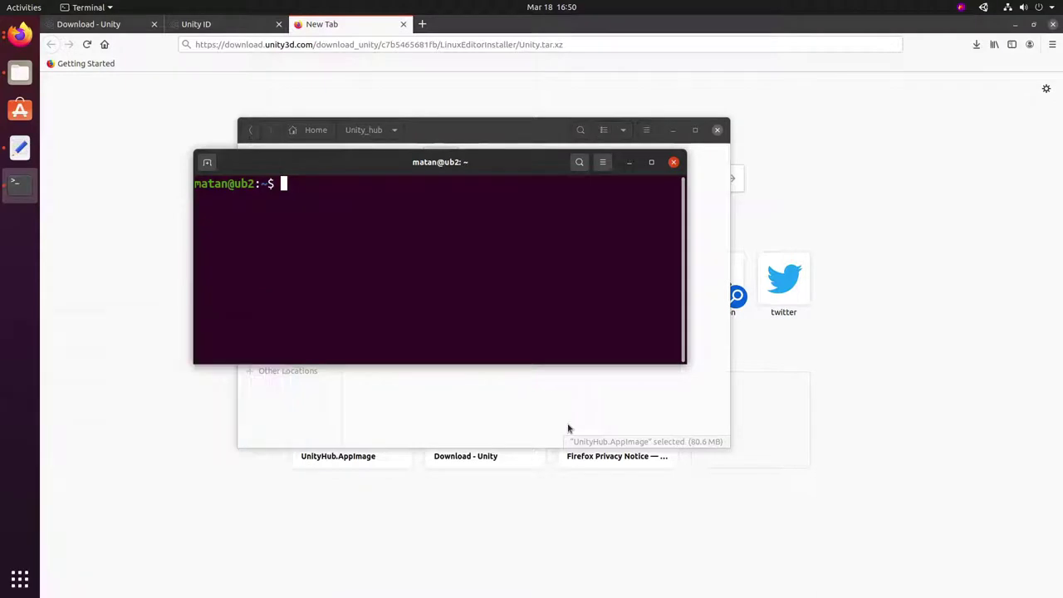
pyautogui.write('cd /usr/share/applications/')
pyautogui.press('Return')
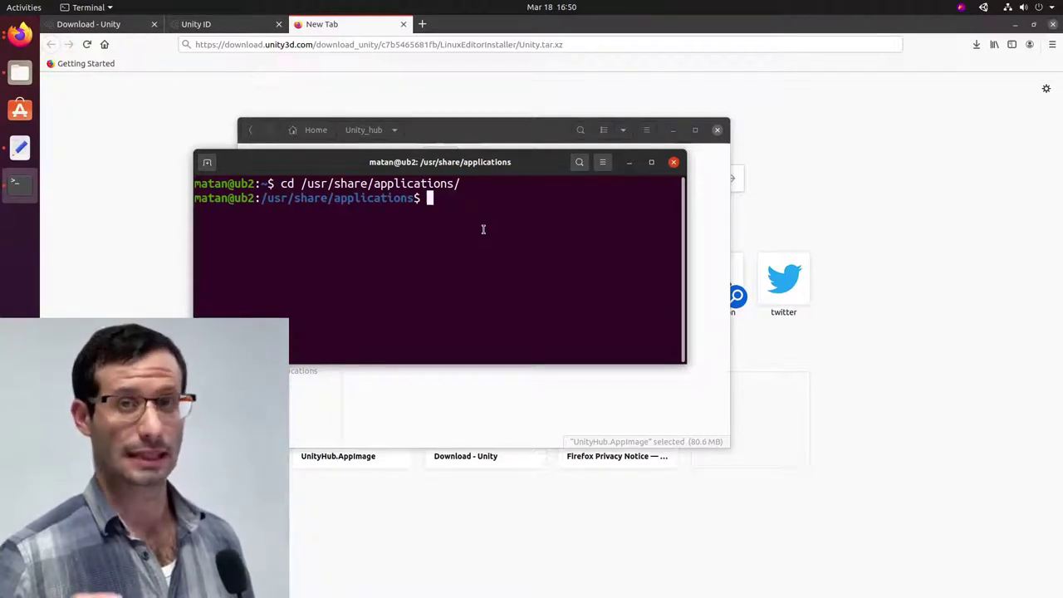
pyautogui.write('sudo nano unity.desktop')
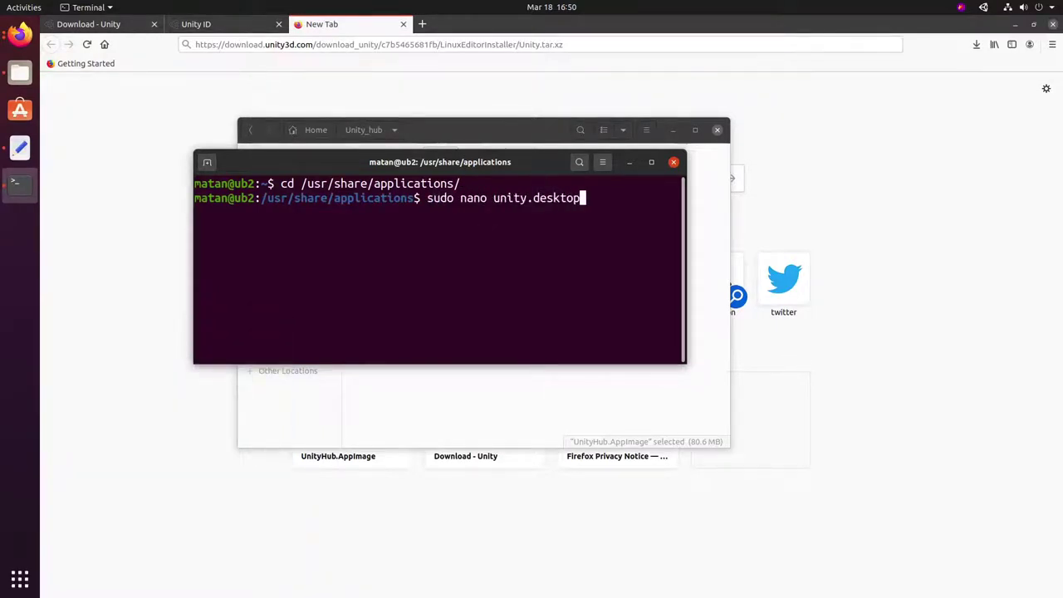
pyautogui.press('Return')
pyautogui.press('Return')
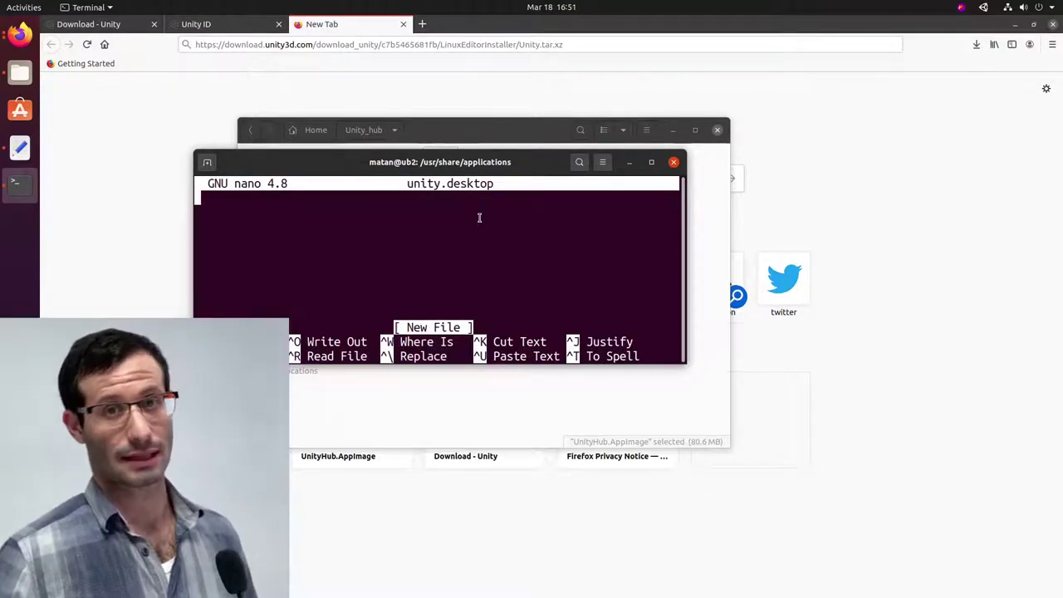
# Write the [Desktop Entry] header with the lines Type=Application and Name=Unity Hub, and start an Exec= line.
pyautogui.write('[Desktop Entry]')
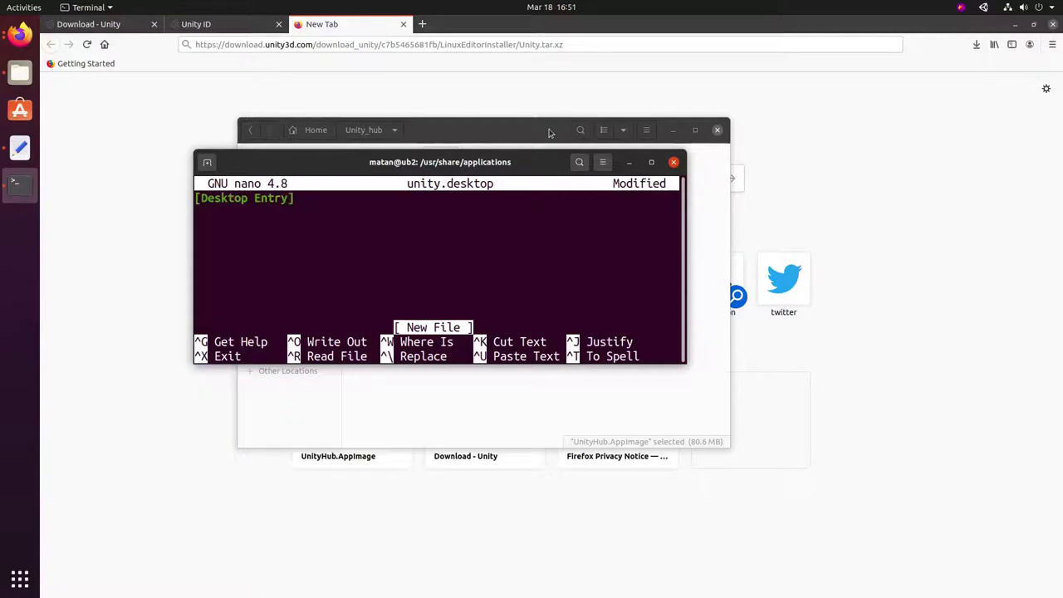
pyautogui.press('Return')
pyautogui.write('Type=Application')
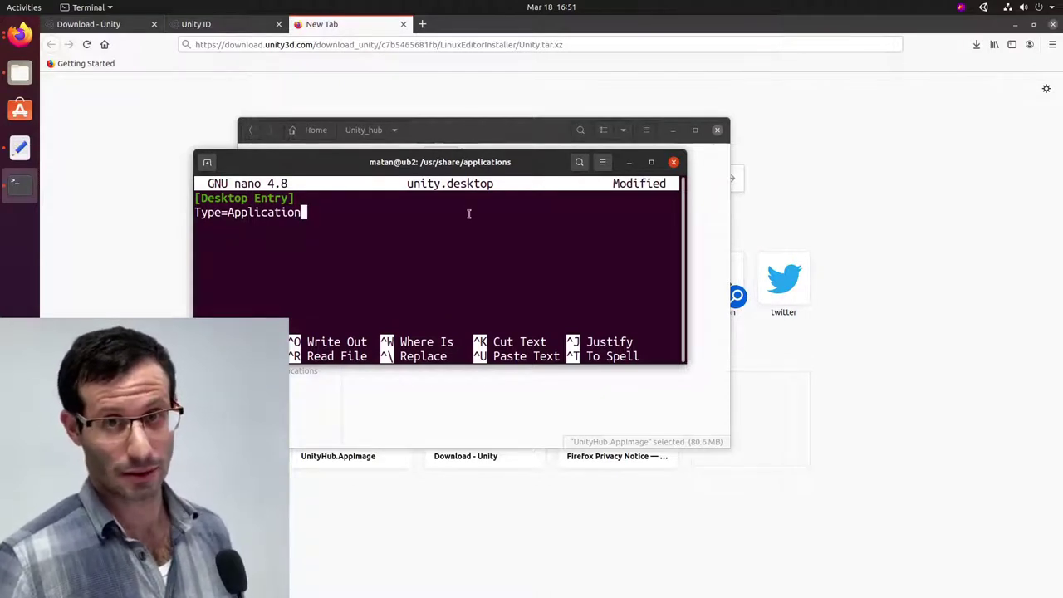
pyautogui.press('Return')
pyautogui.write('Name=Unity H')
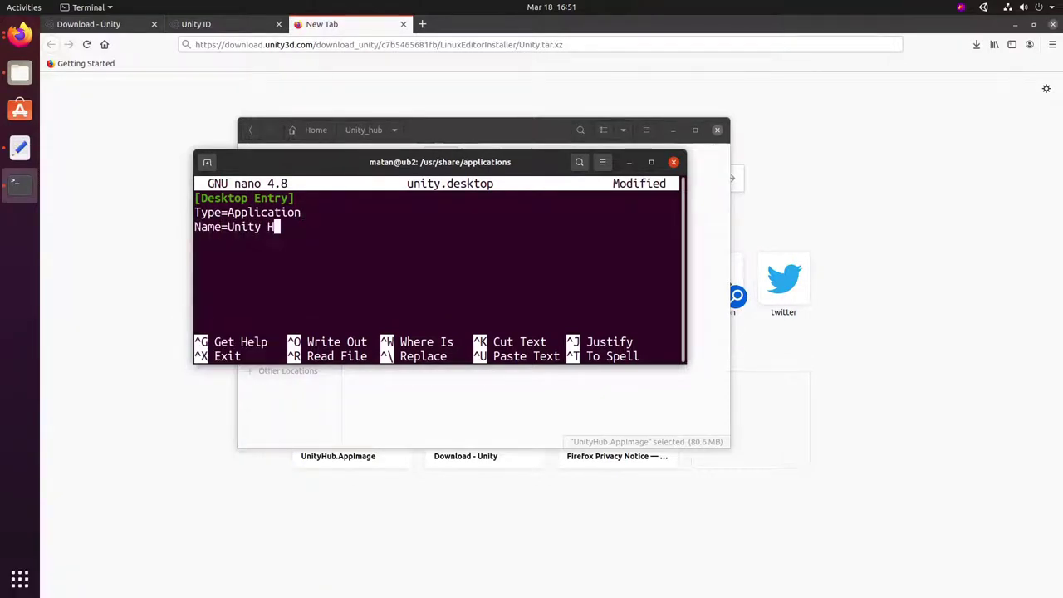
pyautogui.write('ub')
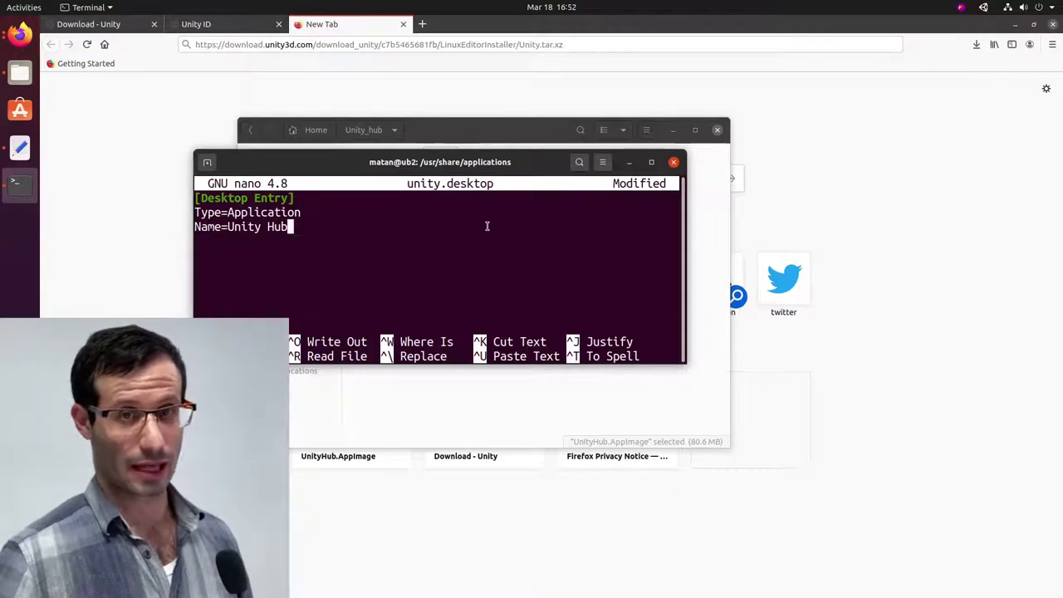
pyautogui.press('Return')
pyautogui.write('Exec=')
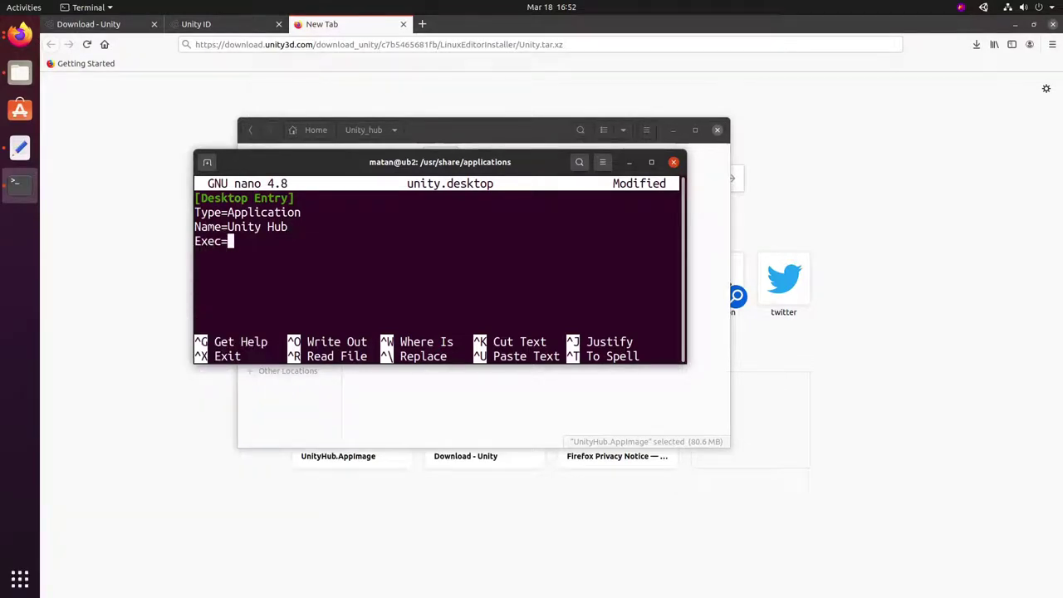
# Arrange the terminal and the Unity_hub folder window side by side and open the properties of UnityHub.AppImage.
pyautogui.moveTo(511, 152); pyautogui.dragTo(382, 176)
pyautogui.moveTo(444, 131); pyautogui.dragTo(764, 133)
pyautogui.rightClick(822, 183)
pyautogui.click(855, 308)
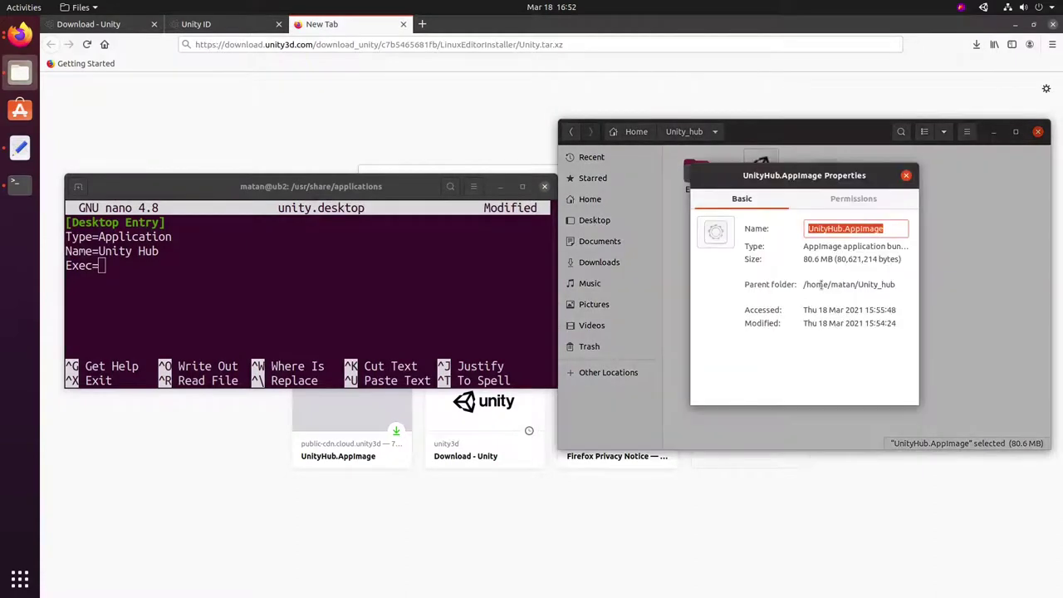
# Complete the Exec= line with the full path of UnityHub.AppImage, copying its parent folder and file name from the properties.
pyautogui.tripleClick(820, 284)
pyautogui.hotkey('ctrl', 'c')
pyautogui.click(254, 254)
pyautogui.hotkey('ctrl', 'shift', 'v')
pyautogui.write('/')
pyautogui.tripleClick(841, 231)
pyautogui.hotkey('ctrl', 'c')
pyautogui.click(363, 267)
pyautogui.hotkey('ctrl', 'shift', 'v')
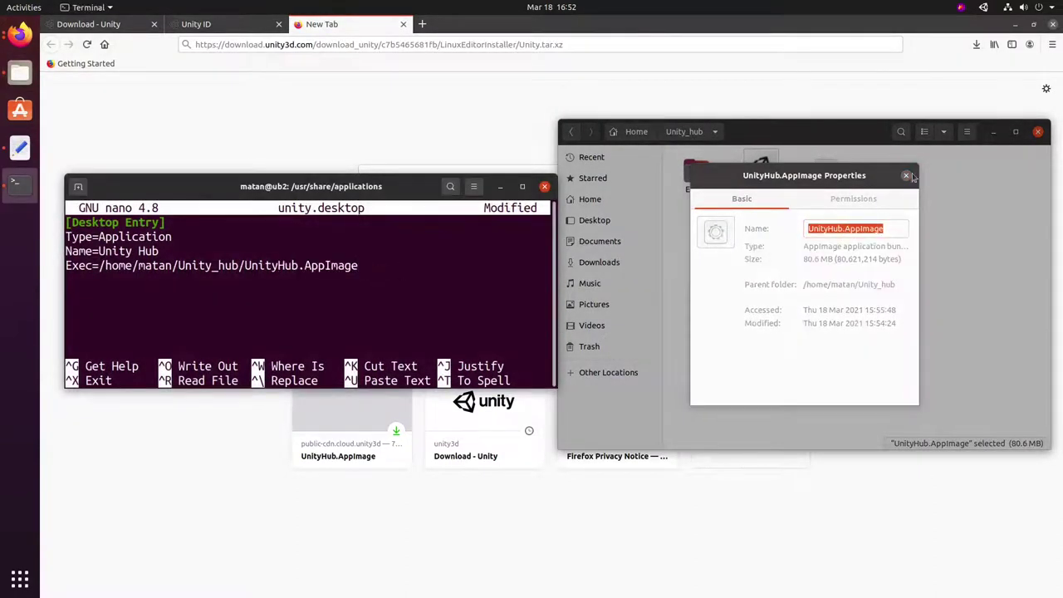
pyautogui.click(910, 176)
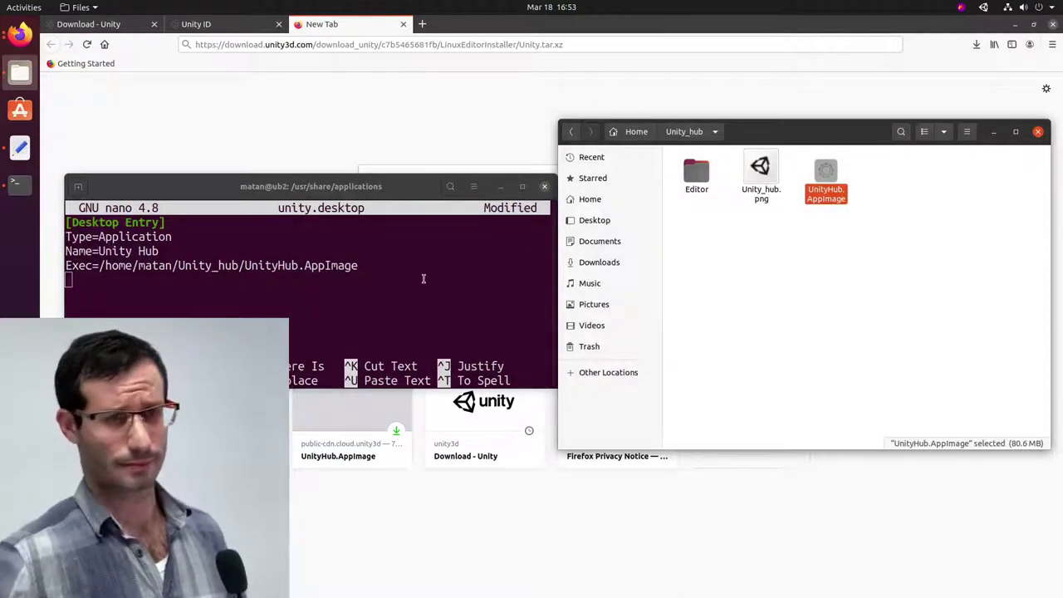
# Add an Icon= line with the full path of Unity_hub.png, copying its parent folder and file name from its properties.
pyautogui.click(422, 279)
pyautogui.write('Icon=')
pyautogui.rightClick(755, 170)
pyautogui.click(816, 332)
pyautogui.tripleClick(833, 269)
pyautogui.middleClick(410, 281)
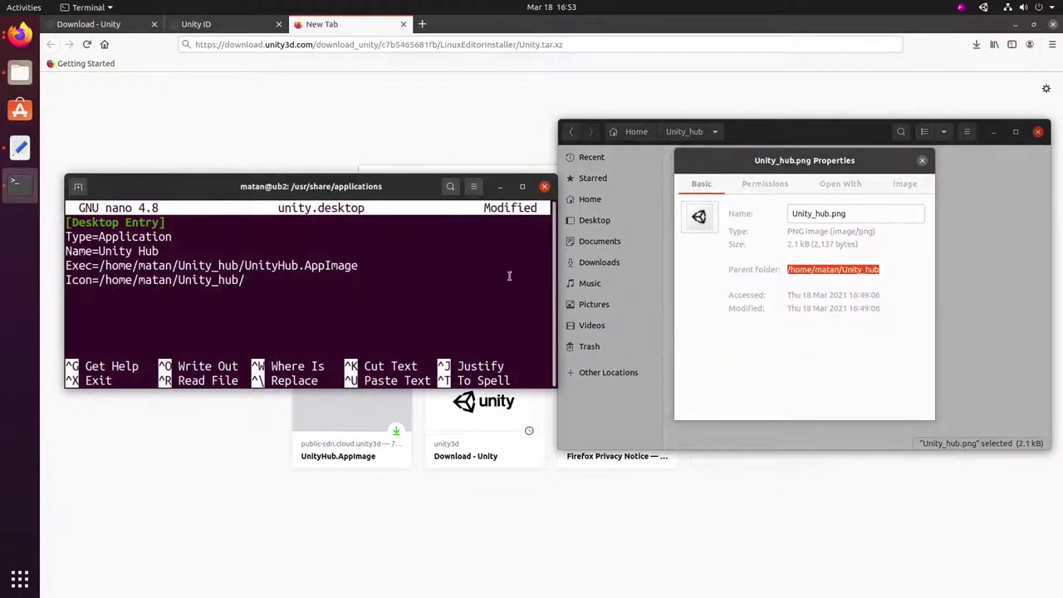
pyautogui.tripleClick(801, 214)
pyautogui.middleClick(418, 289)
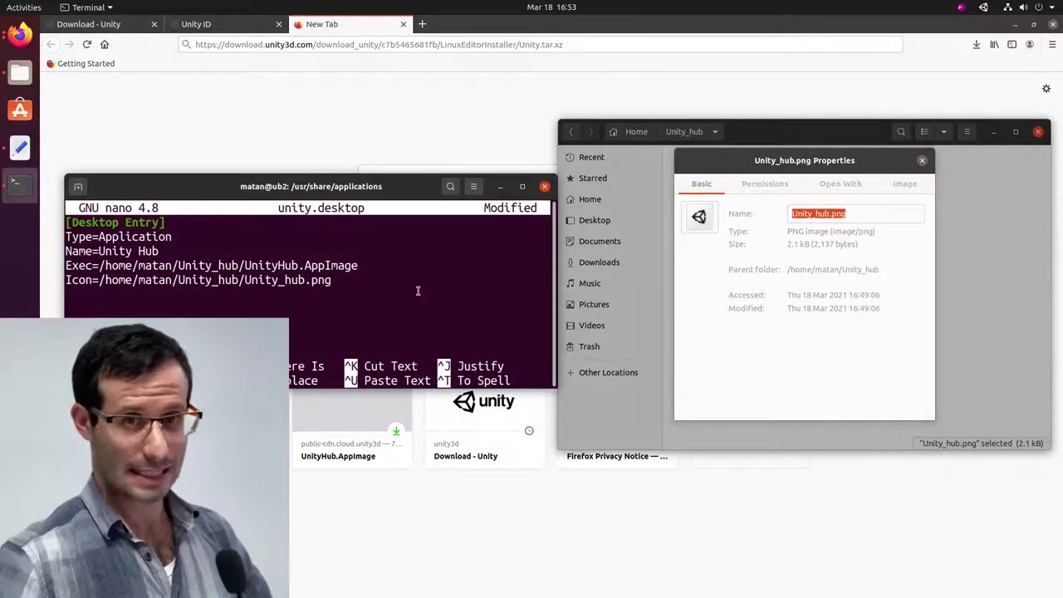
# Save unity.desktop, exit nano and close the Unity_hub.png properties.
pyautogui.hotkey('ctrl', 's')
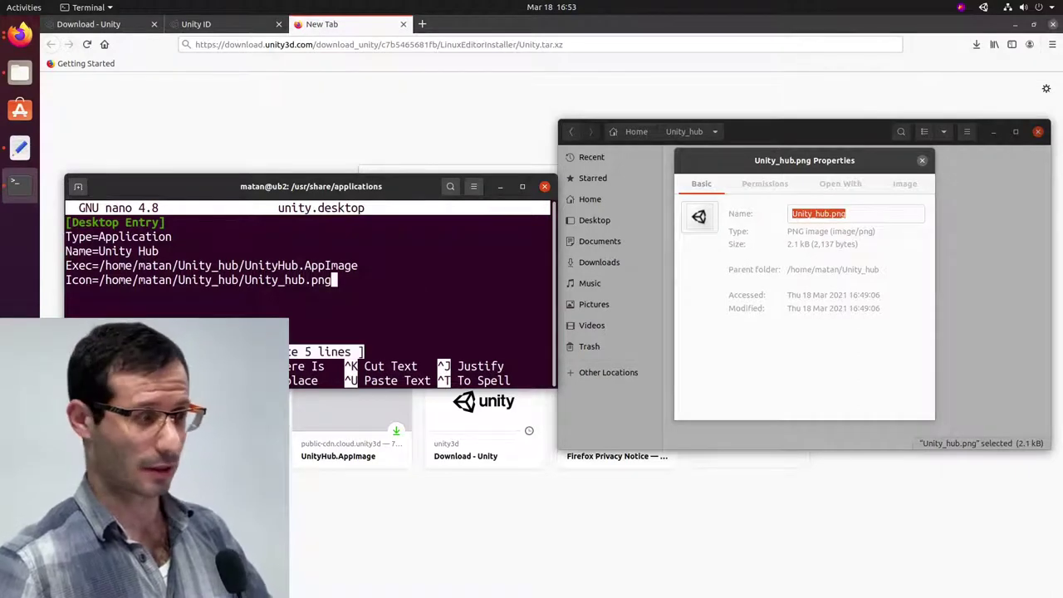
pyautogui.hotkey('ctrl', 'x')
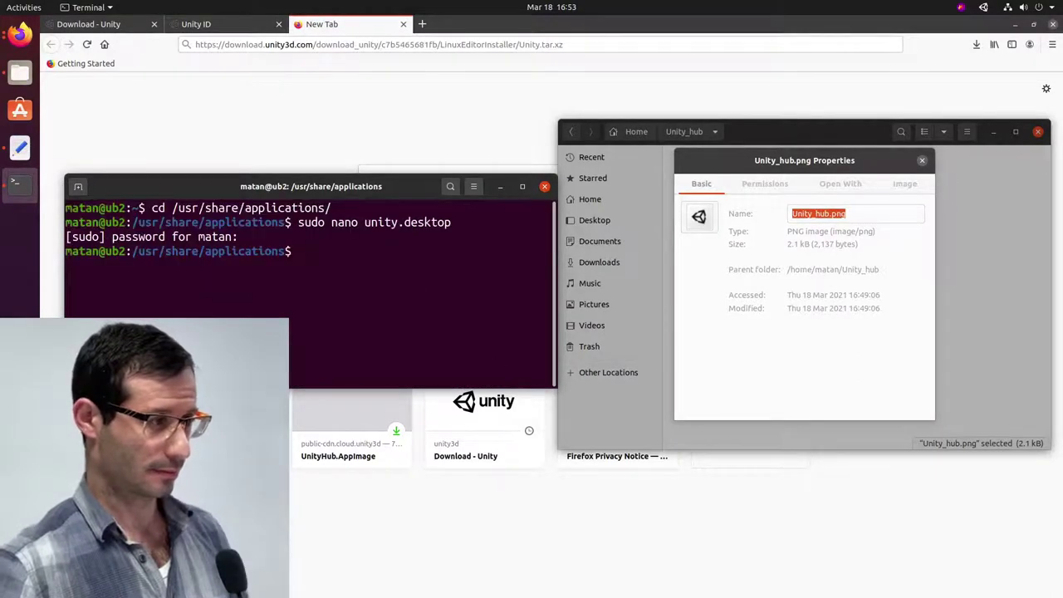
pyautogui.click(921, 160)
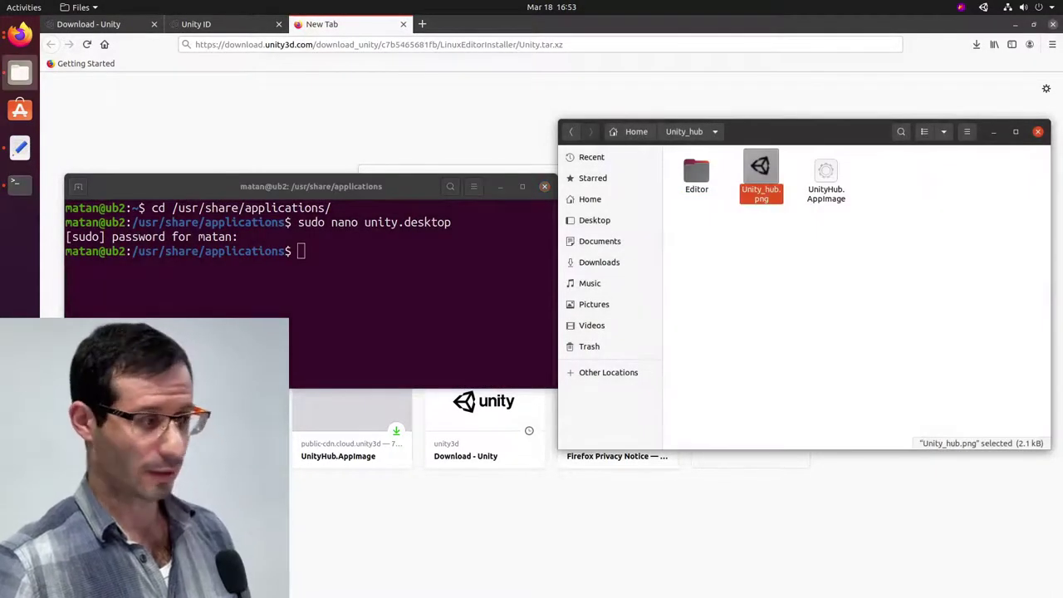
# Search the system's applications for "unit" and launch Unity Hub from its new launcher.
pyautogui.press('super')
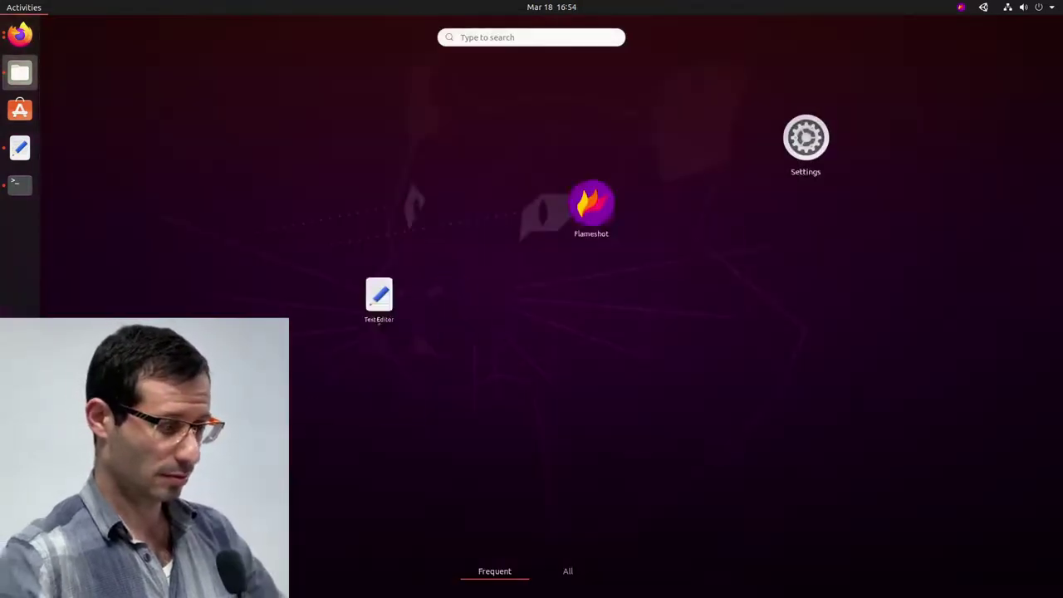
pyautogui.write('unit')
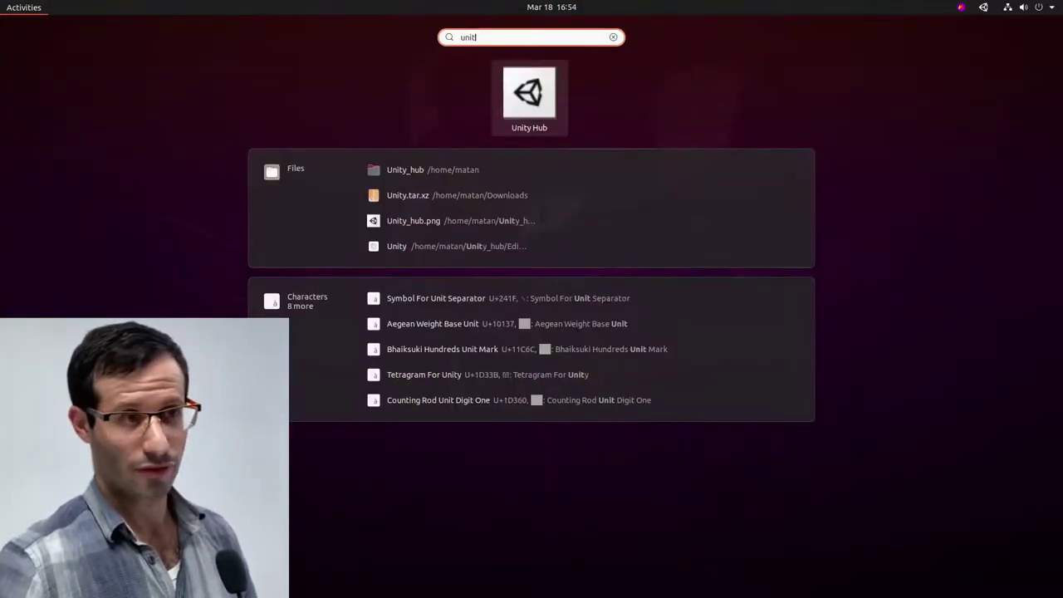
pyautogui.click(549, 88)
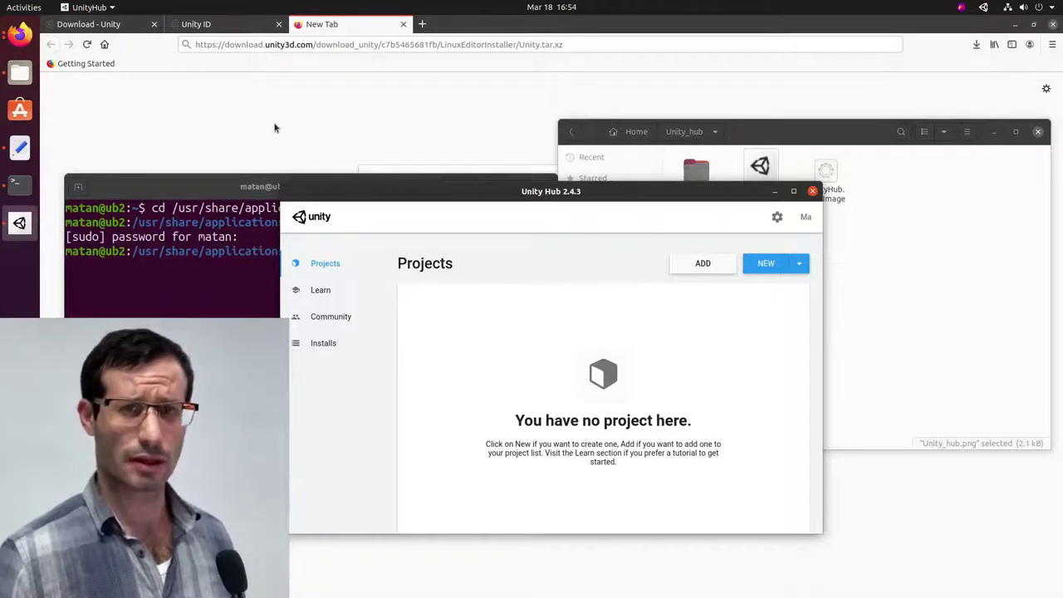
# Create a folder named Unity_ws in the home directory.
pyautogui.click(635, 137)
pyautogui.hotkey('ctrl', 'shift', 'n')
pyautogui.write('Unit')
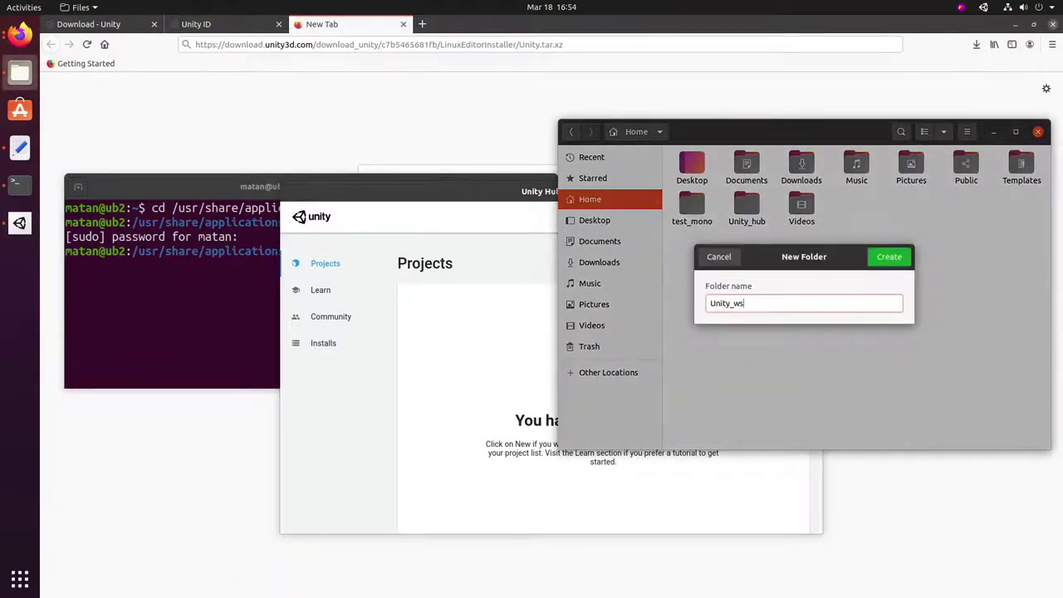
pyautogui.write('y_ws')
pyautogui.press('Return')
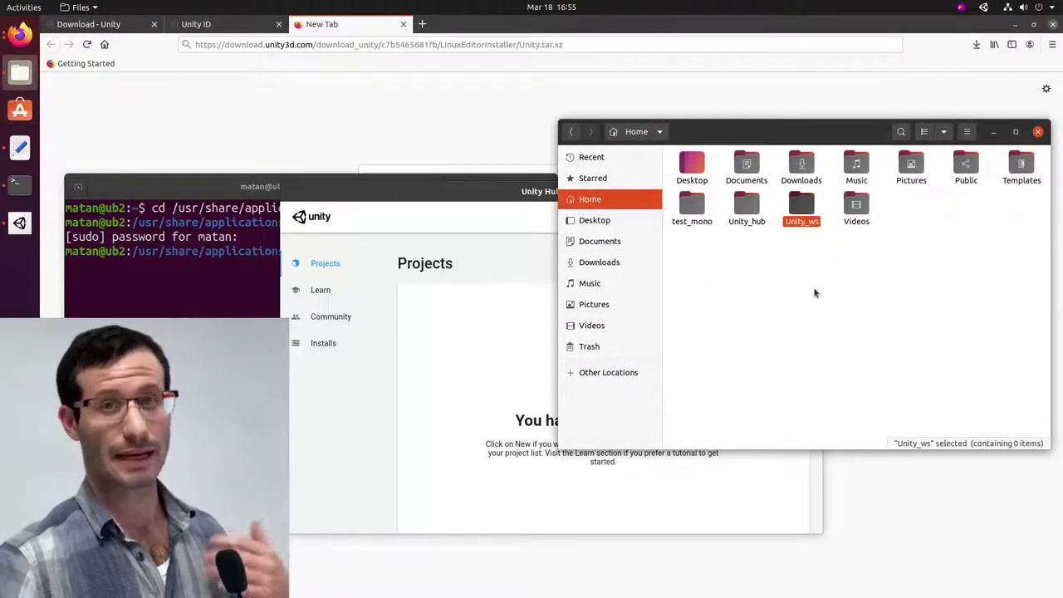
# Create a new 3D project in Unity Hub named example_proj, located in the Unity_ws folder.
pyautogui.click(461, 263)
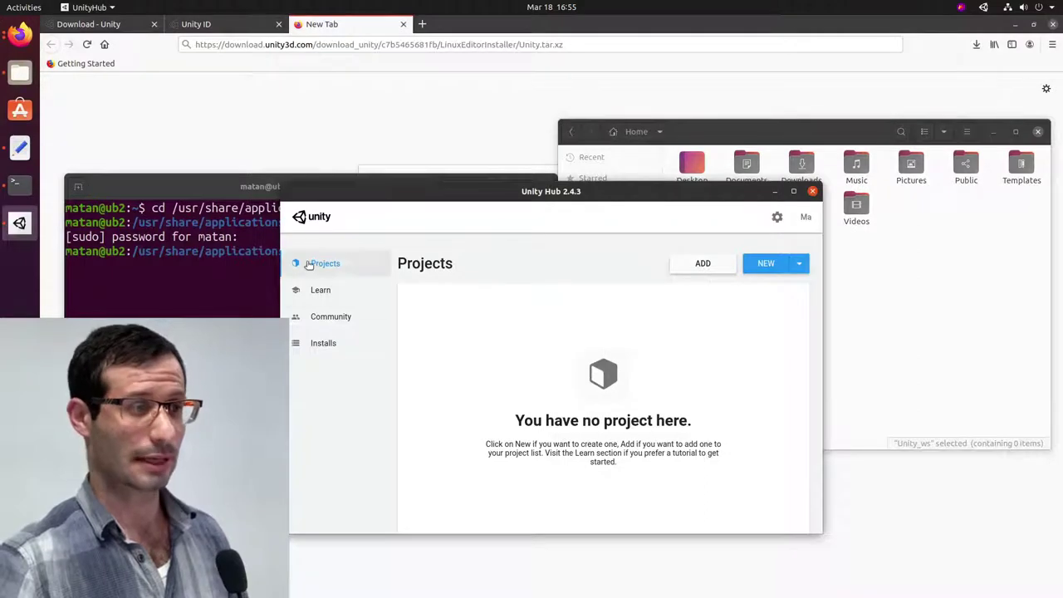
pyautogui.click(765, 264)
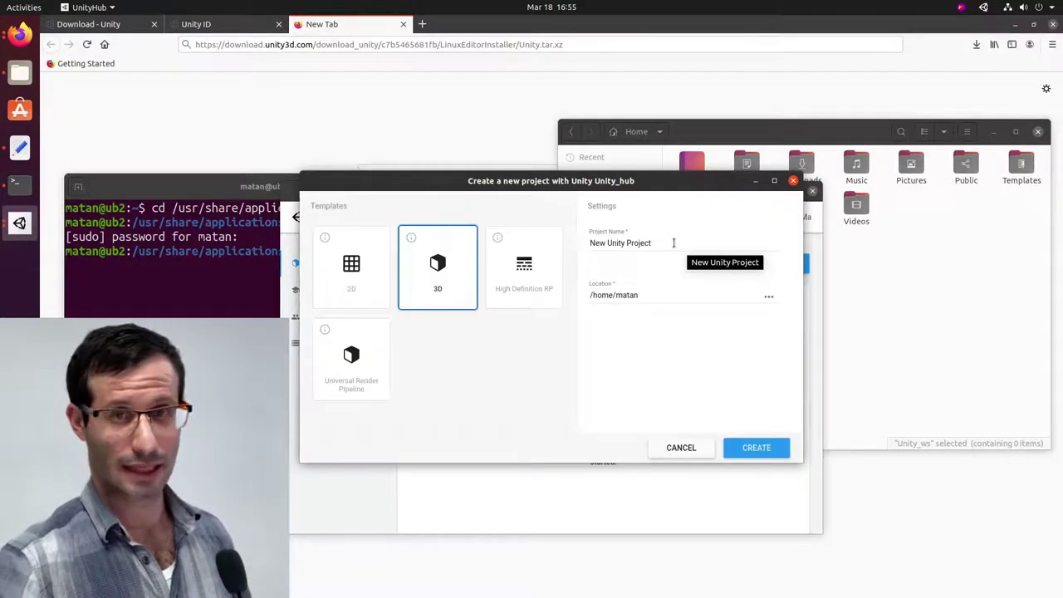
pyautogui.click(673, 242)
pyautogui.write('example_proj')
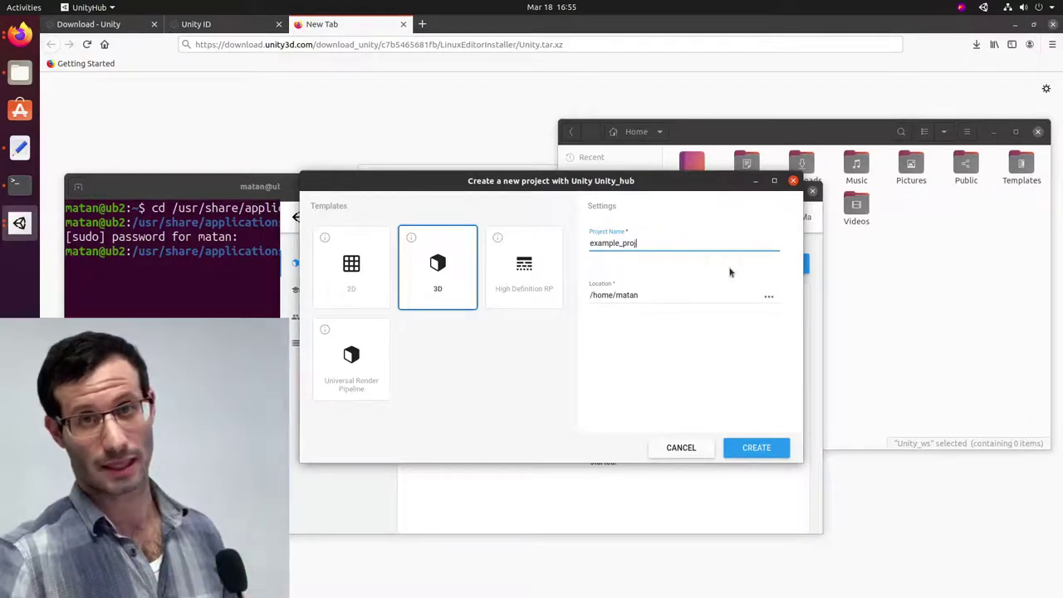
pyautogui.click(768, 295)
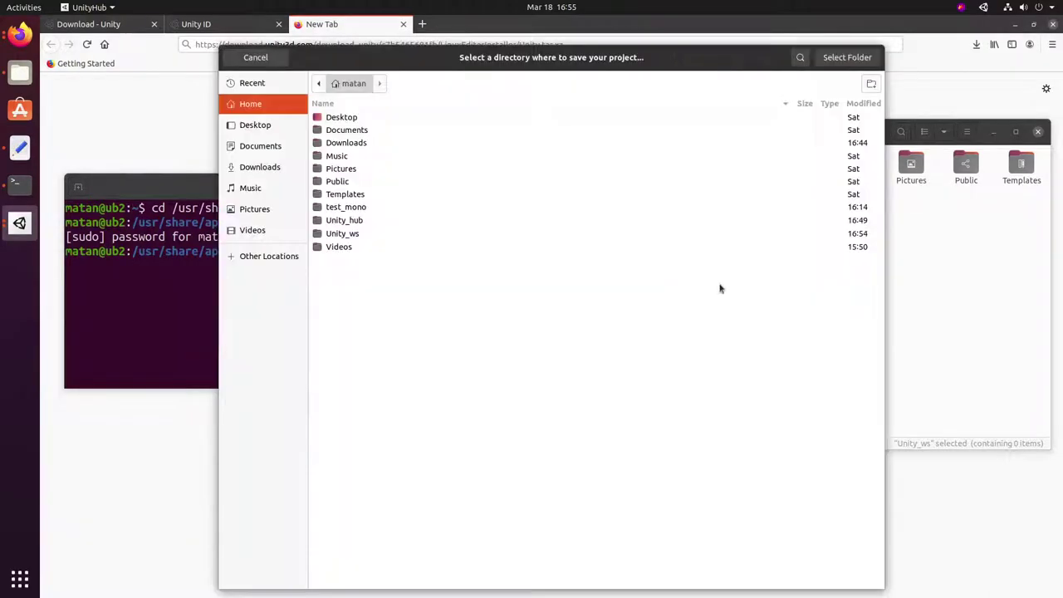
pyautogui.click(470, 232)
pyautogui.click(829, 65)
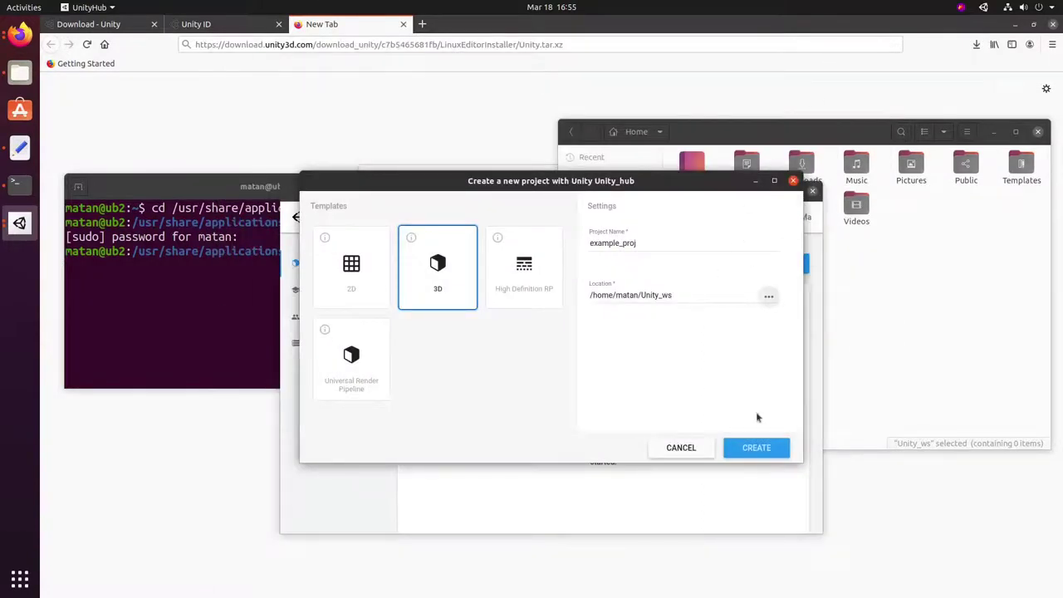
pyautogui.click(763, 447)
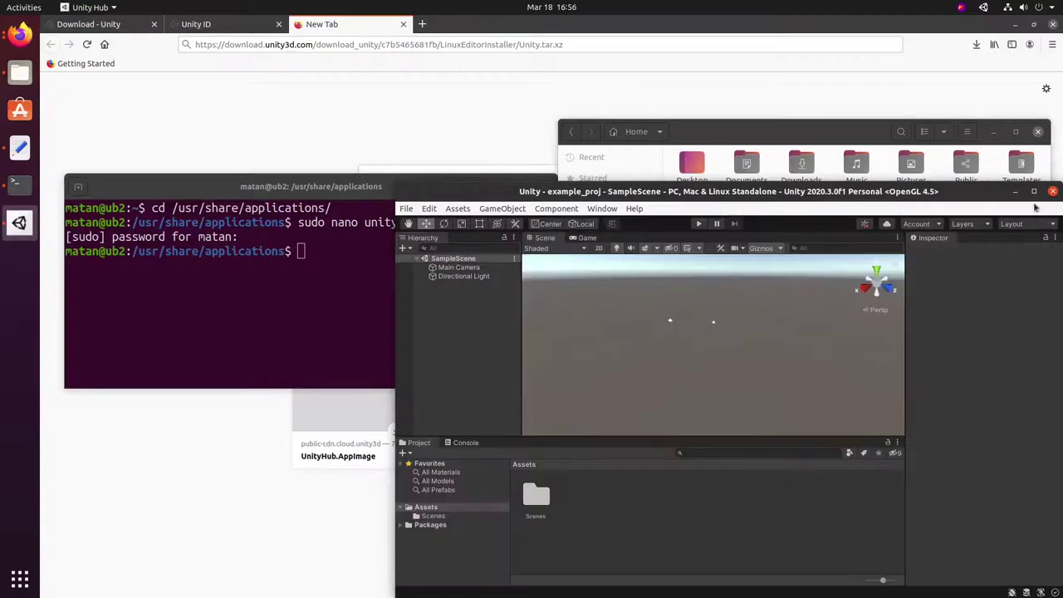
# Maximize the Unity editor window, and download the 64-bit .deb package of Visual Studio Code for Debian and Ubuntu in Firefox.
pyautogui.click(1034, 192)
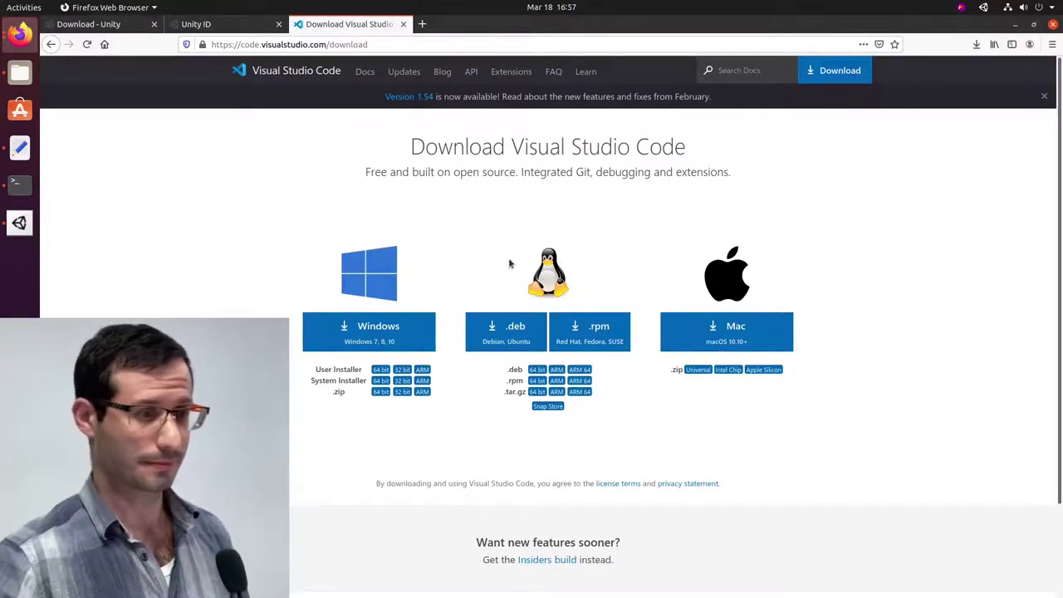
pyautogui.click(513, 334)
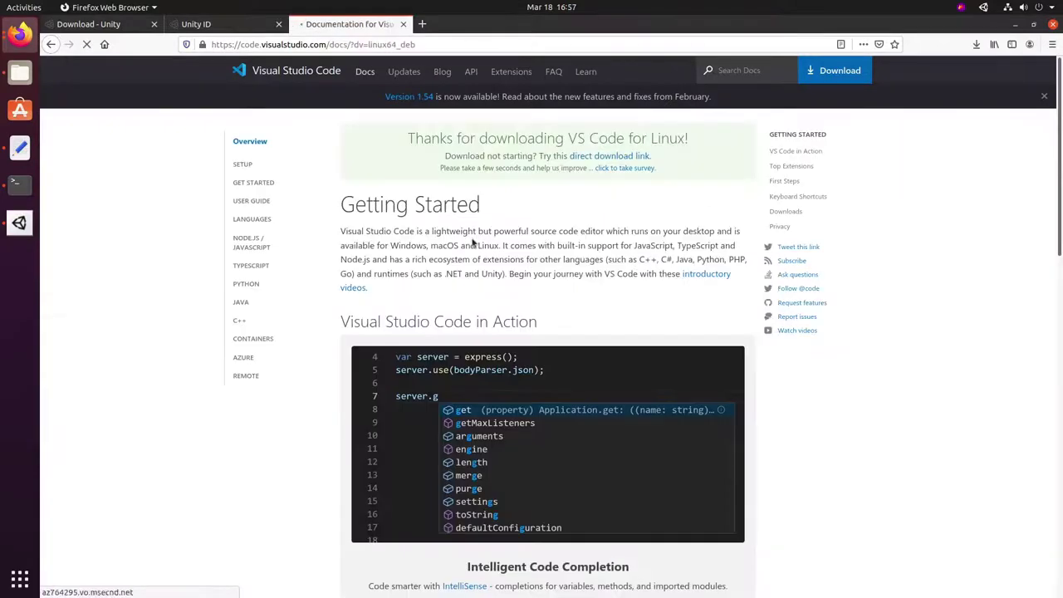
pyautogui.click(432, 348)
pyautogui.press('Return')
pyautogui.click(976, 45)
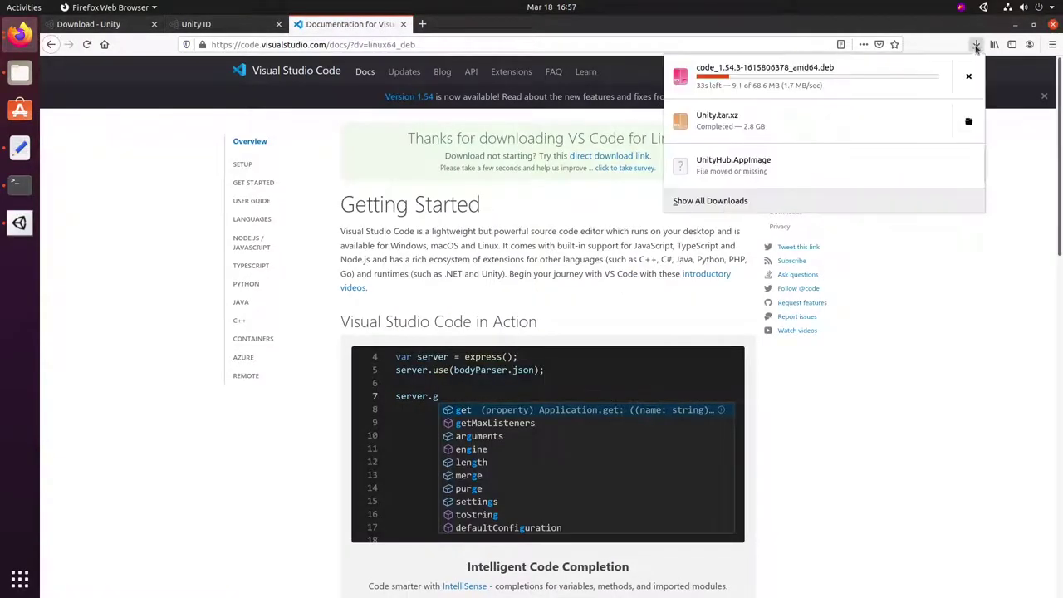
pyautogui.click(976, 44)
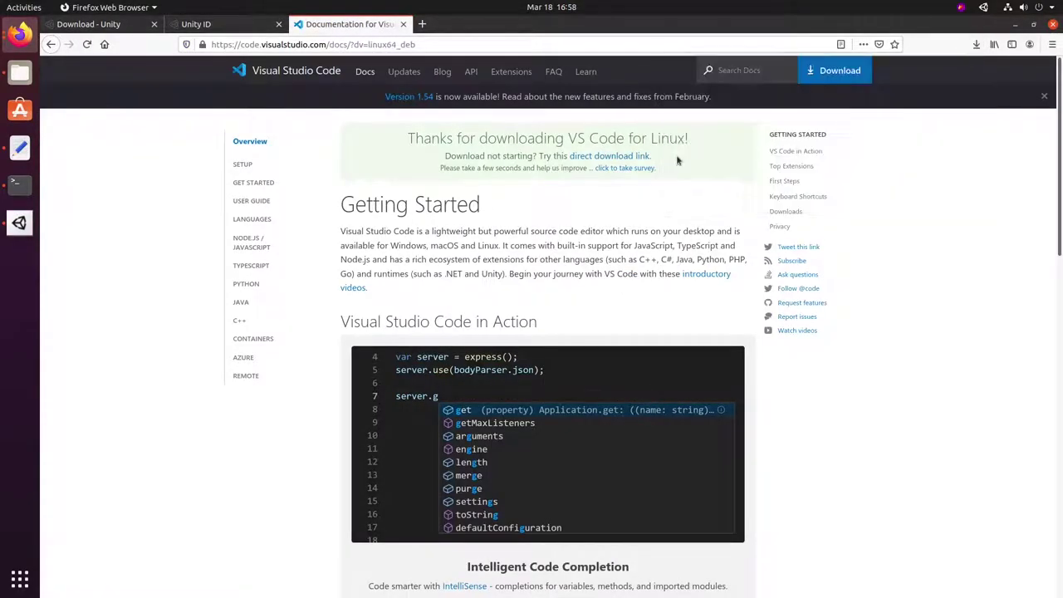
# In the terminal, change to the ~/Downloads/ directory and list its files.
pyautogui.click(19, 183)
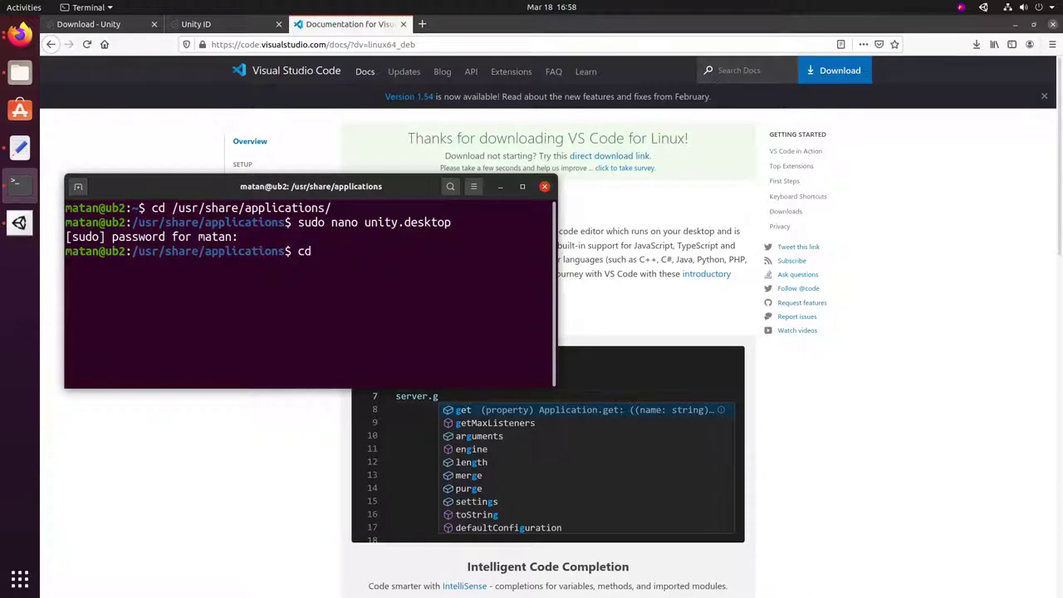
pyautogui.write('cd ~/Downloads/')
pyautogui.press('Return')
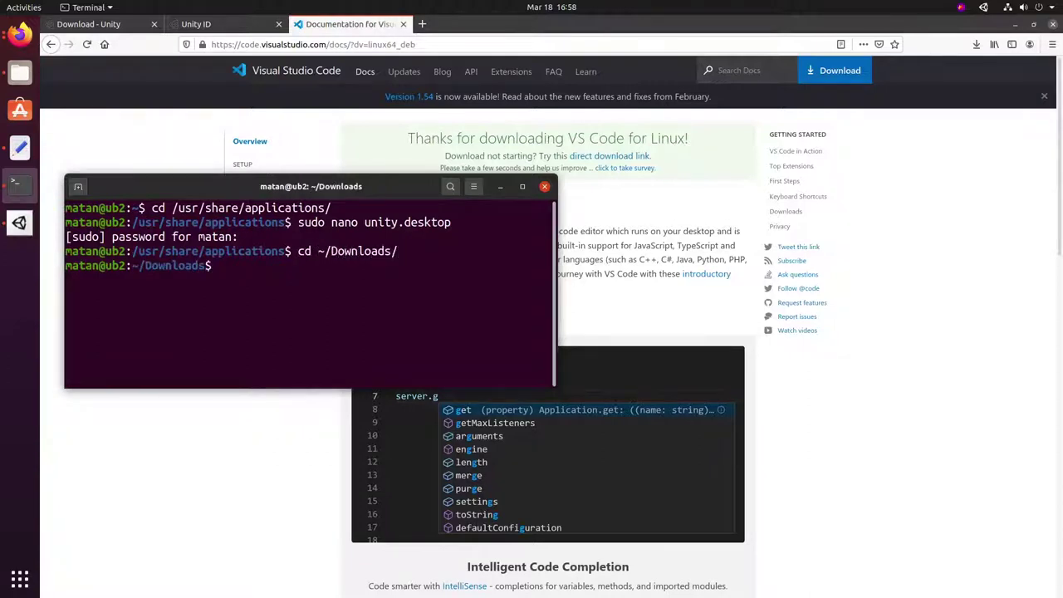
pyautogui.write('ls')
pyautogui.press('Return')
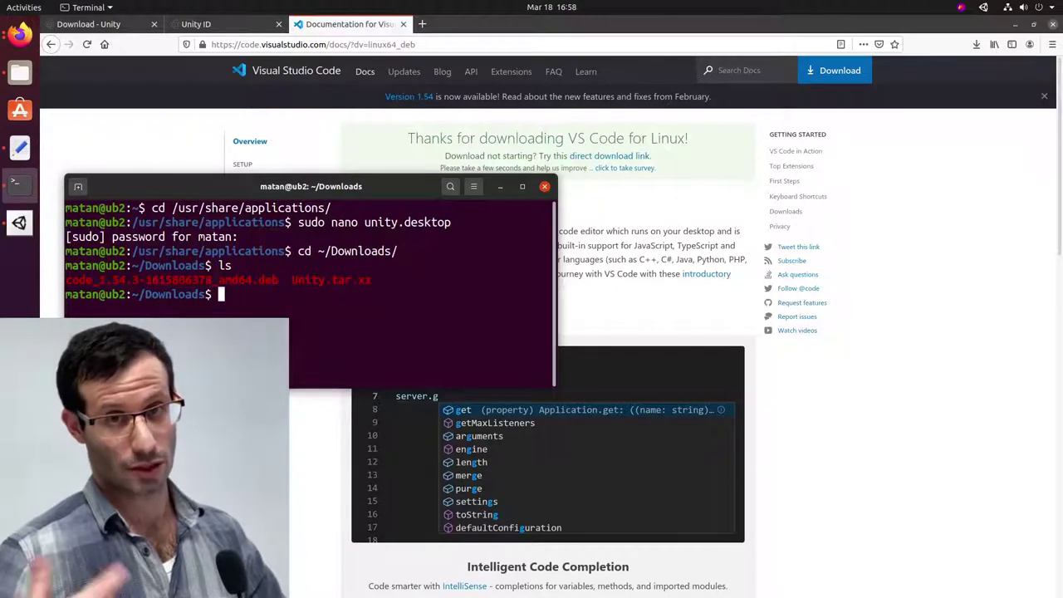
pyautogui.write('sudo dpk')
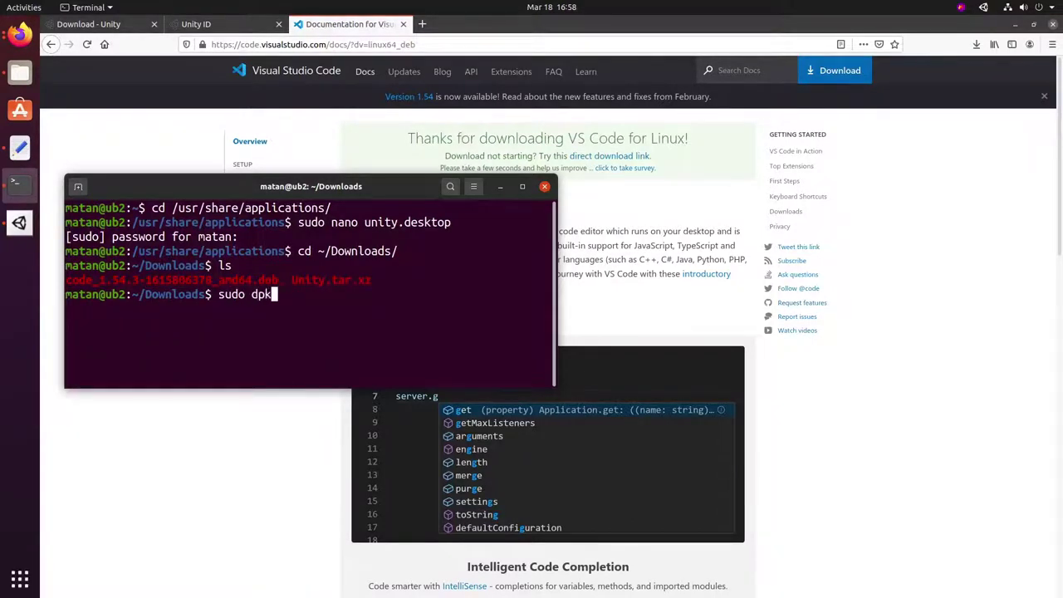
pyautogui.write('g -i c')
pyautogui.press('Tab')
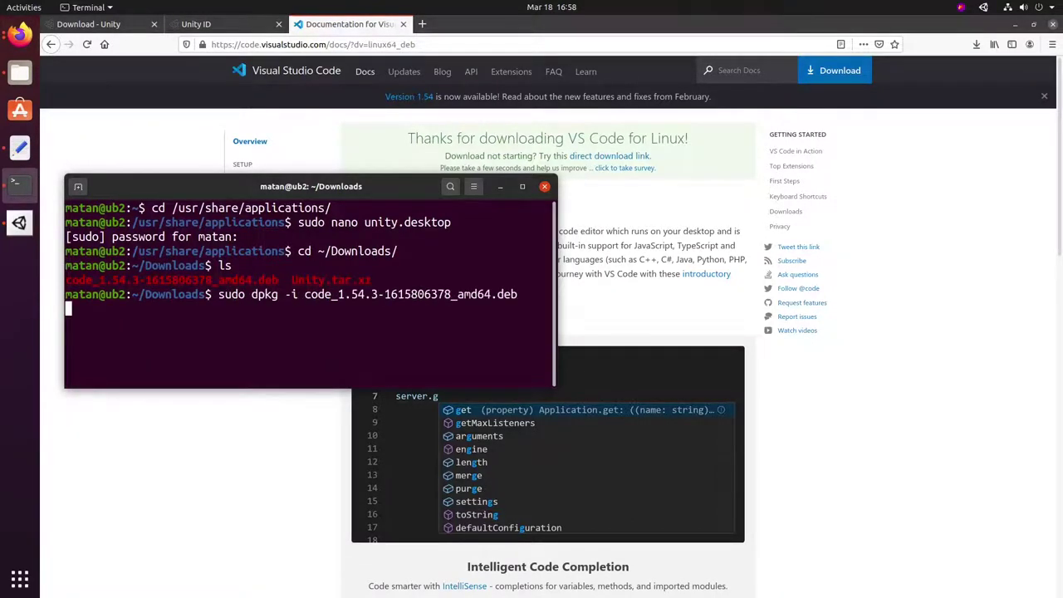
pyautogui.press('Return')
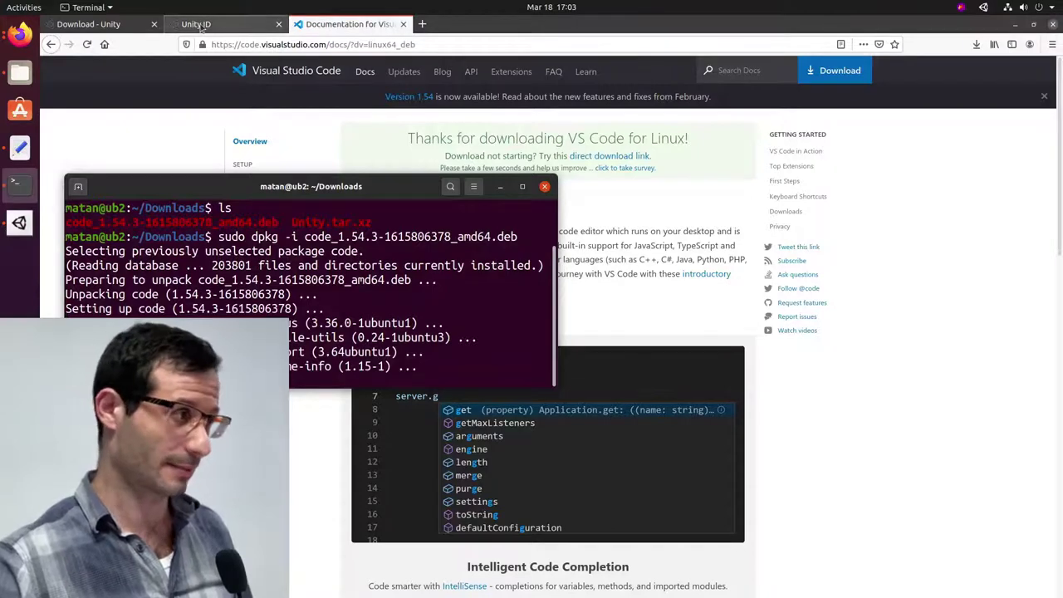
# In Unity's External Tools preferences, set the external script editor to the second Visual Studio Code Insiders entry (bin) and close the preferences.
pyautogui.click(20, 222)
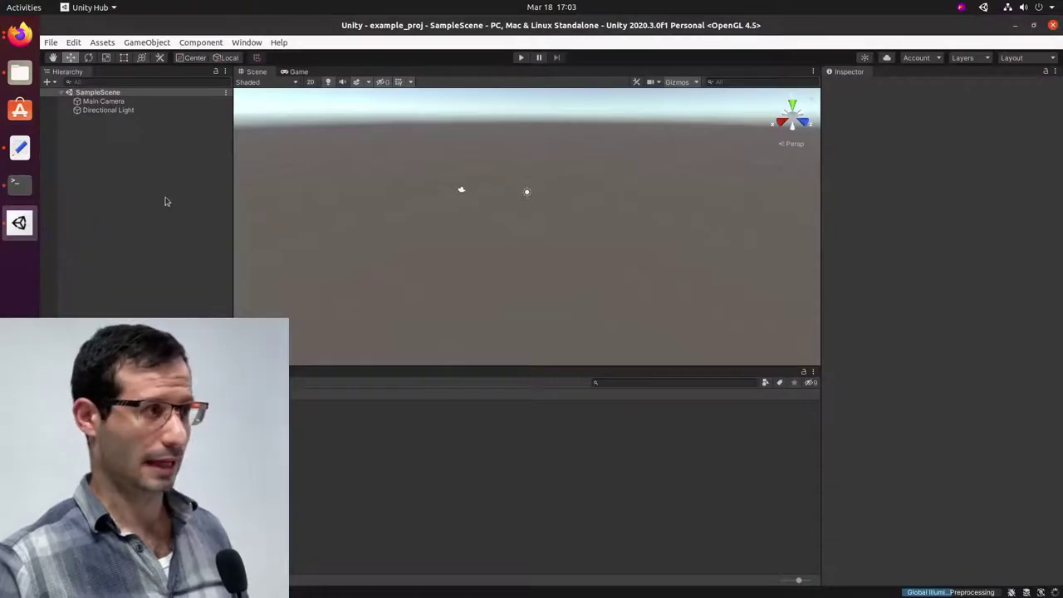
pyautogui.click(74, 42)
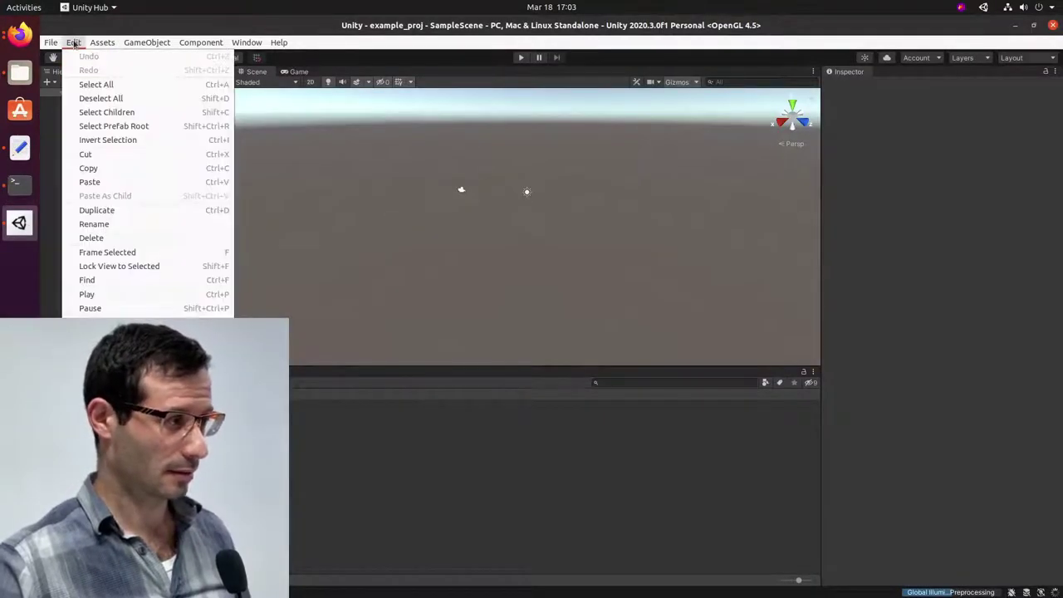
pyautogui.click(151, 396)
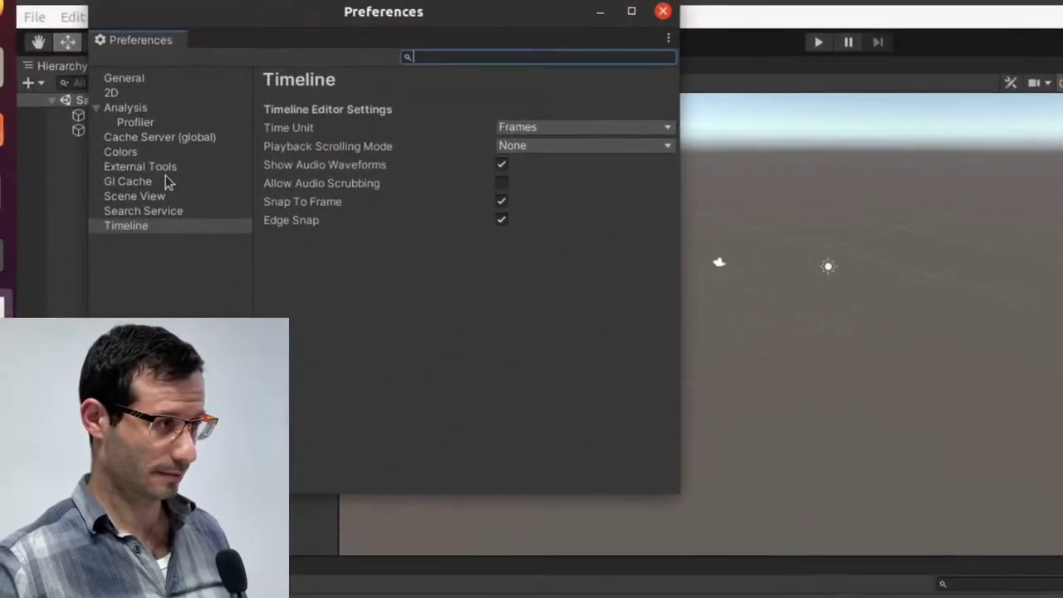
pyautogui.click(141, 167)
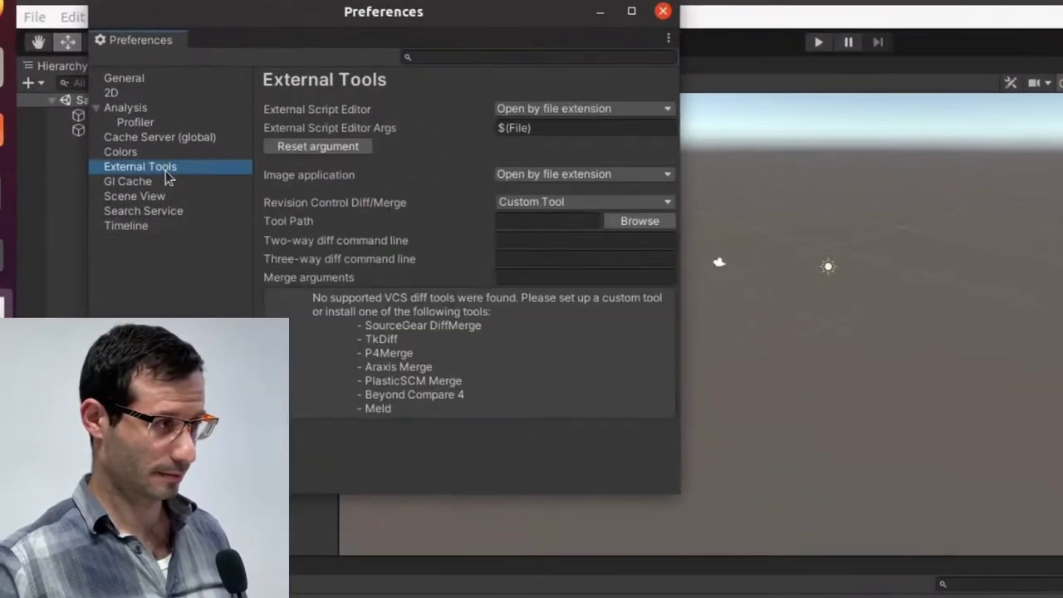
pyautogui.click(522, 109)
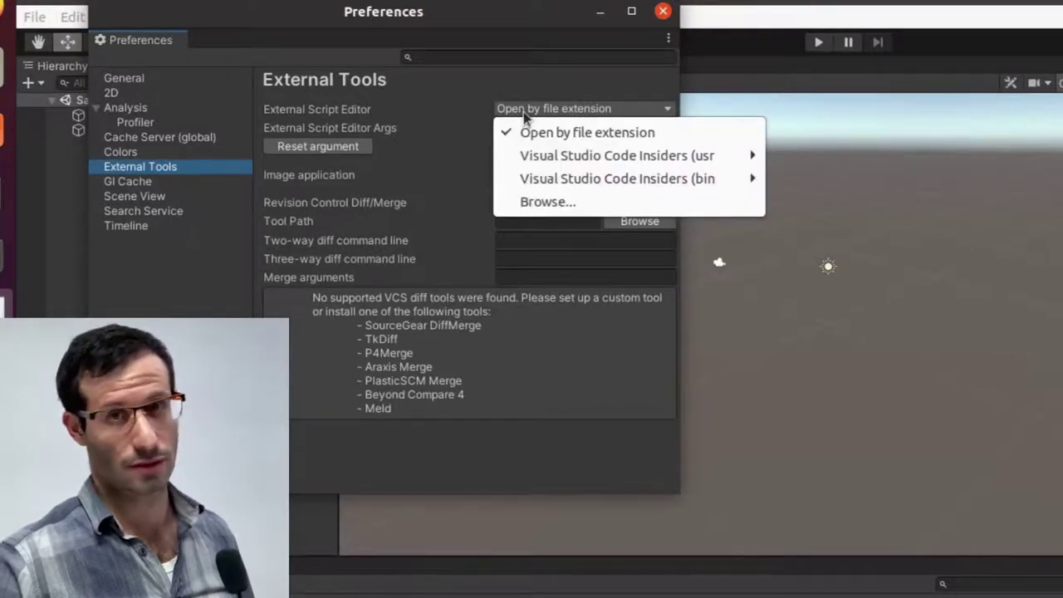
pyautogui.moveTo(711, 183)
pyautogui.click(797, 180)
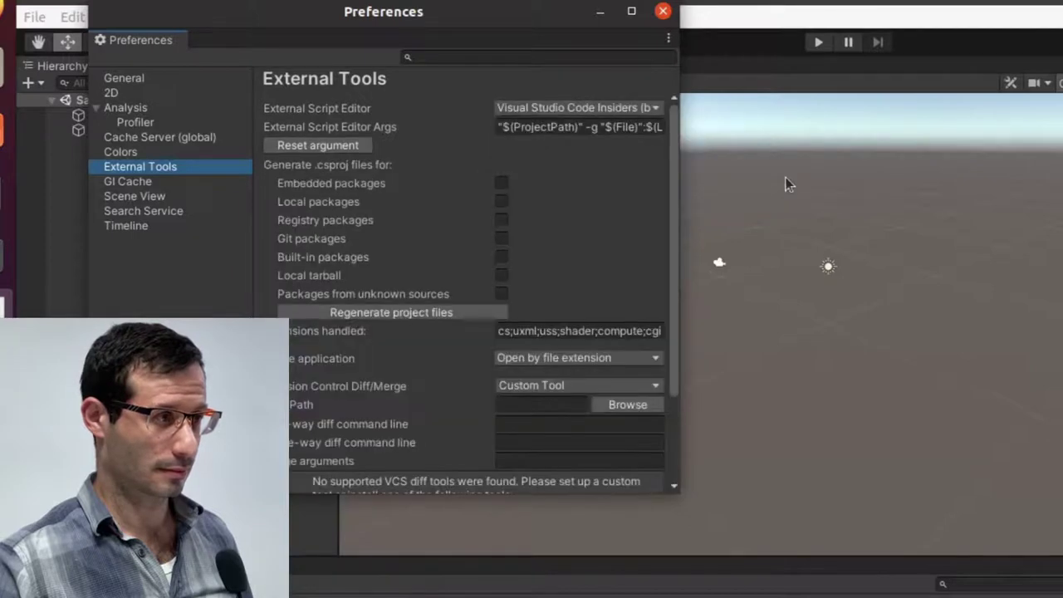
pyautogui.click(663, 11)
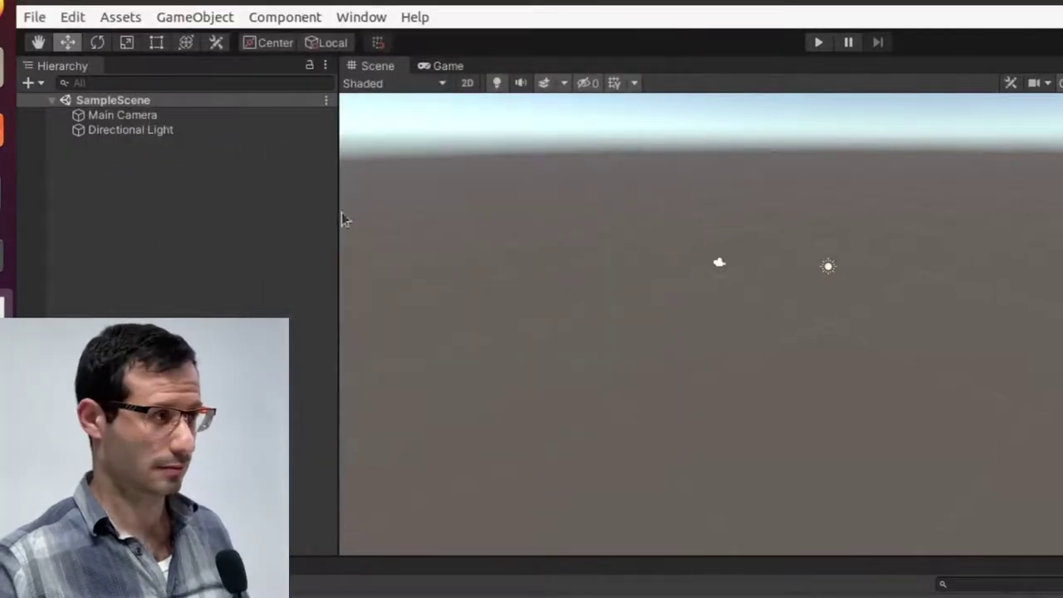
# Add a 3D sphere object to SampleScene.
pyautogui.rightClick(171, 192)
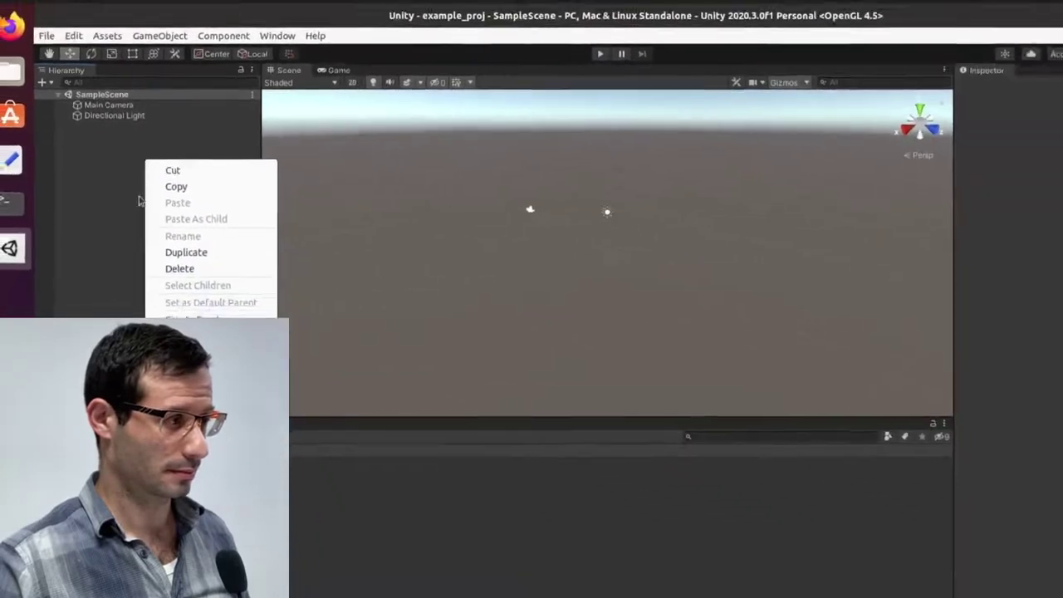
pyautogui.moveTo(245, 338)
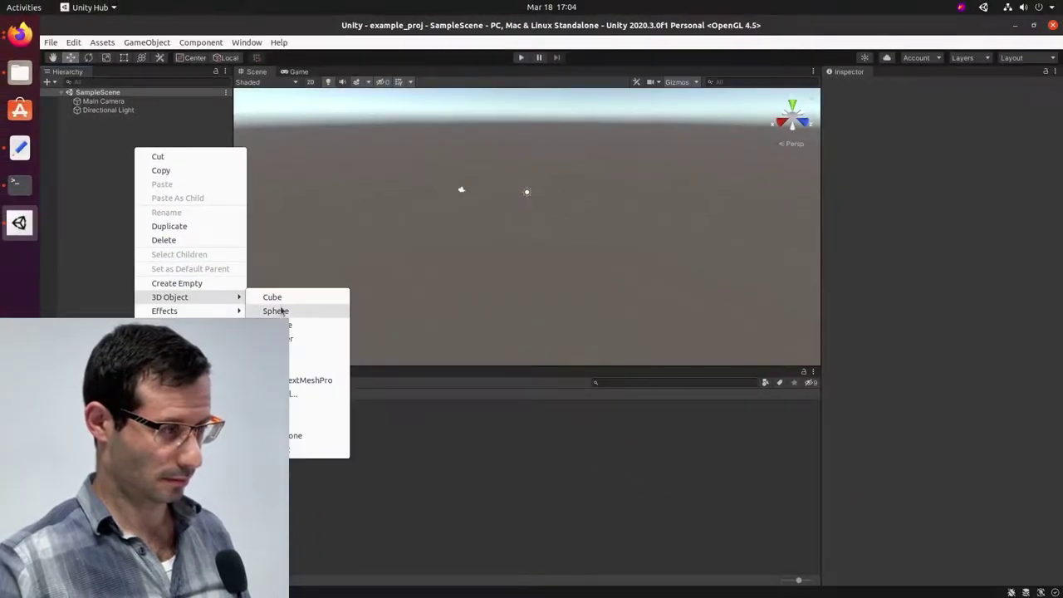
pyautogui.click(309, 352)
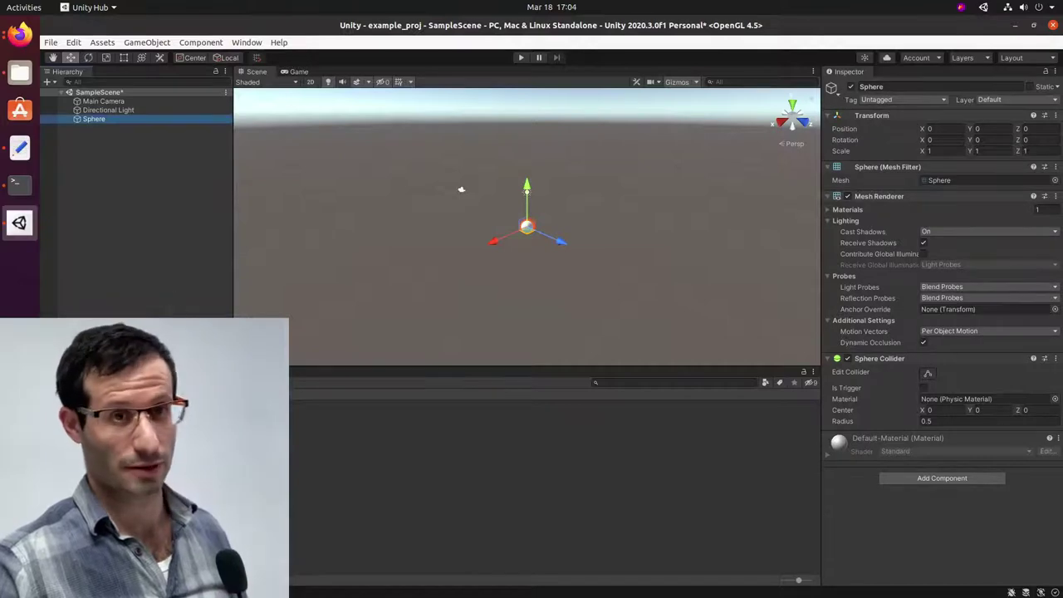
# Create a folder named scripts in the project's Assets.
pyautogui.rightClick(236, 407)
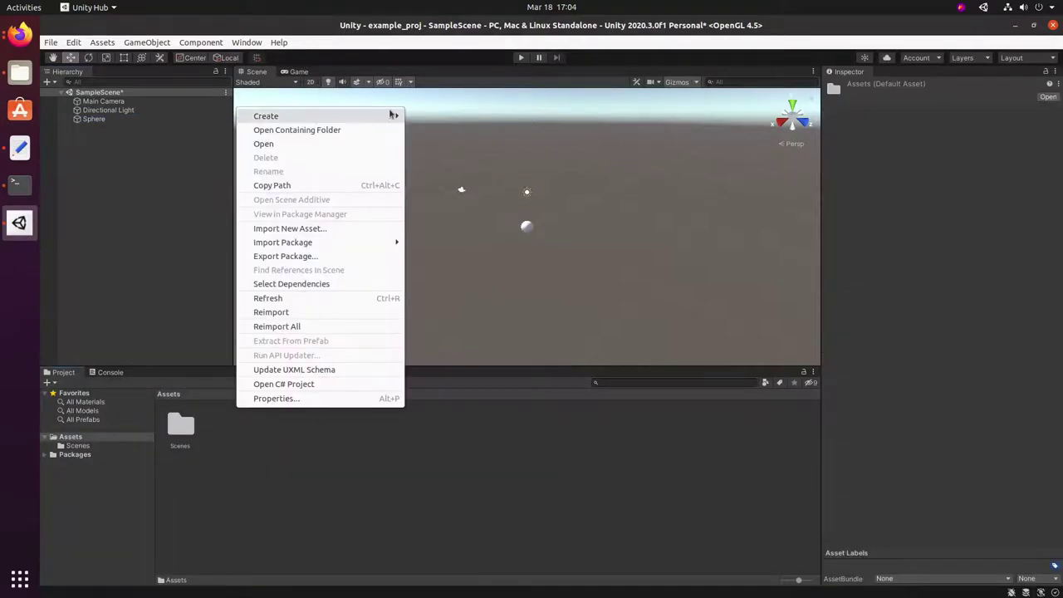
pyautogui.moveTo(386, 116)
pyautogui.click(432, 117)
pyautogui.write('scripts')
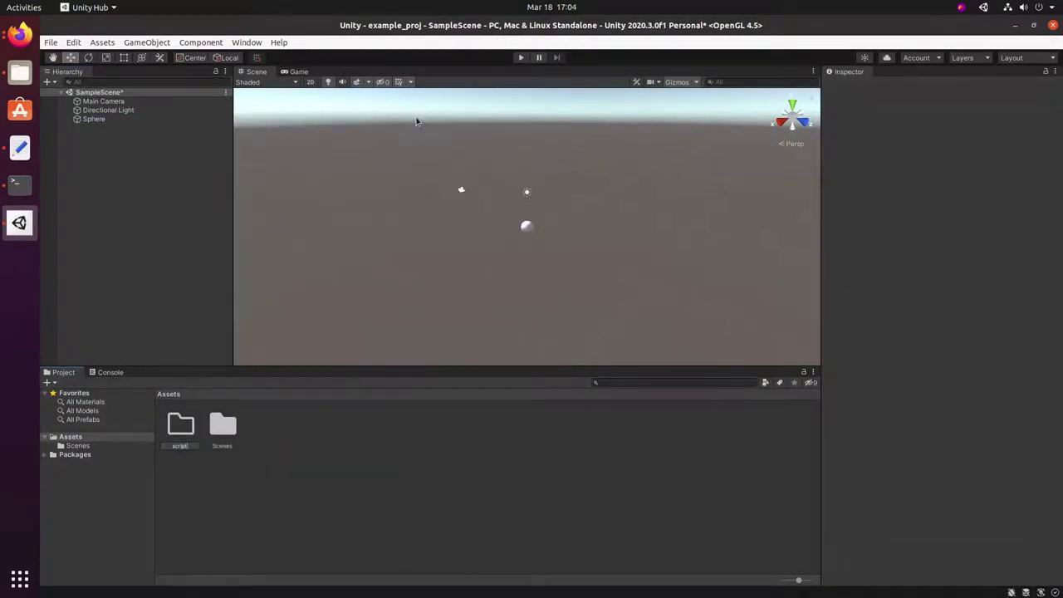
pyautogui.press('Return')
# Create a C# script named sphereScript inside the scripts folder.
pyautogui.doubleClick(222, 425)
pyautogui.rightClick(199, 419)
pyautogui.moveTo(332, 127)
pyautogui.click(392, 143)
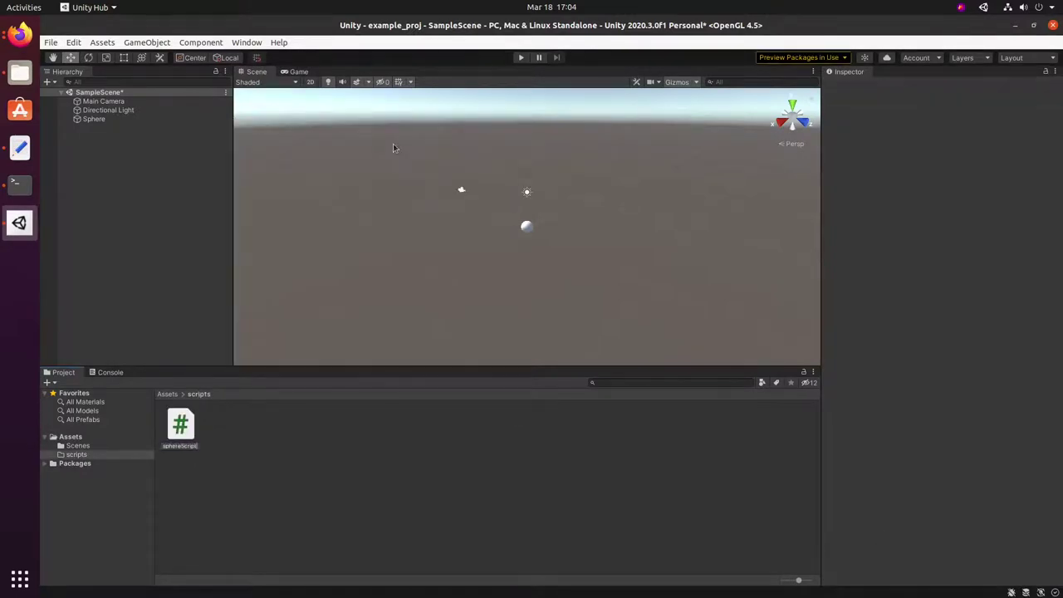
pyautogui.write('sphereScript')
pyautogui.press('Return')
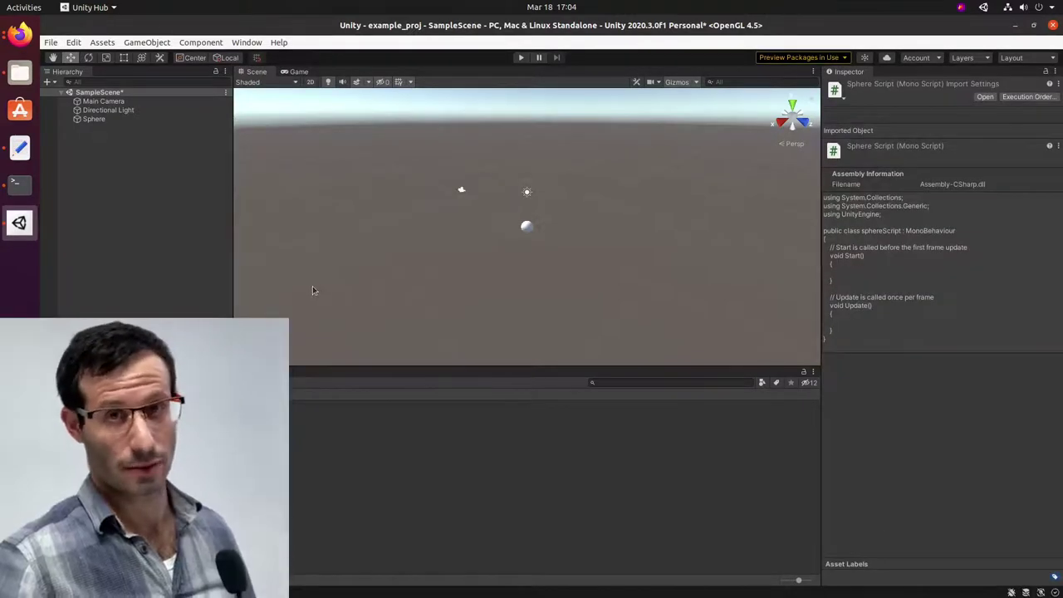
# Attach sphereScript to the Sphere object and open the script in Visual Studio Code.
pyautogui.moveTo(180, 425); pyautogui.dragTo(100, 121)
pyautogui.click(99, 121)
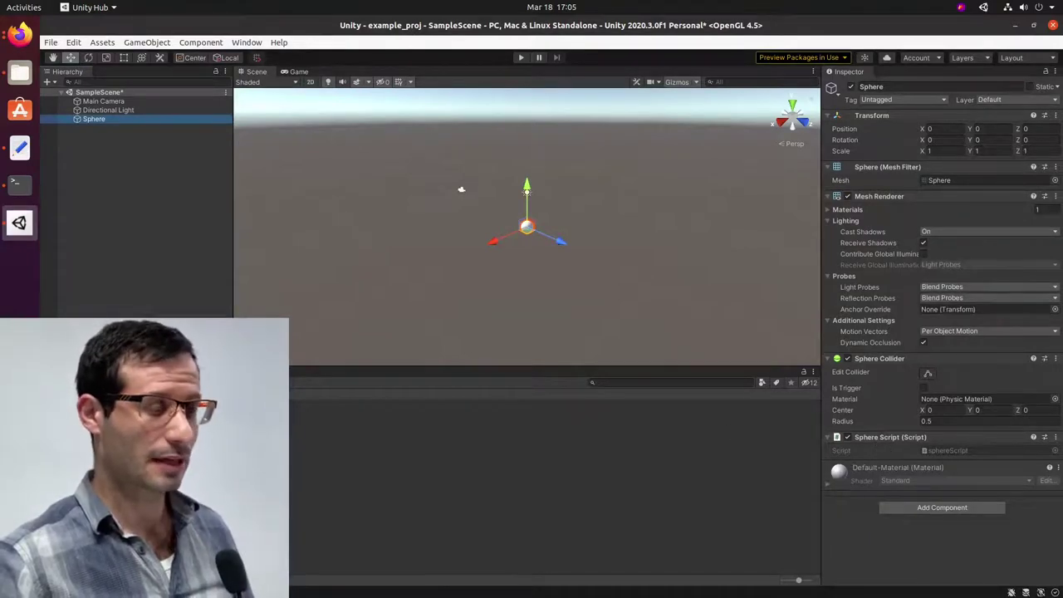
pyautogui.doubleClick(177, 425)
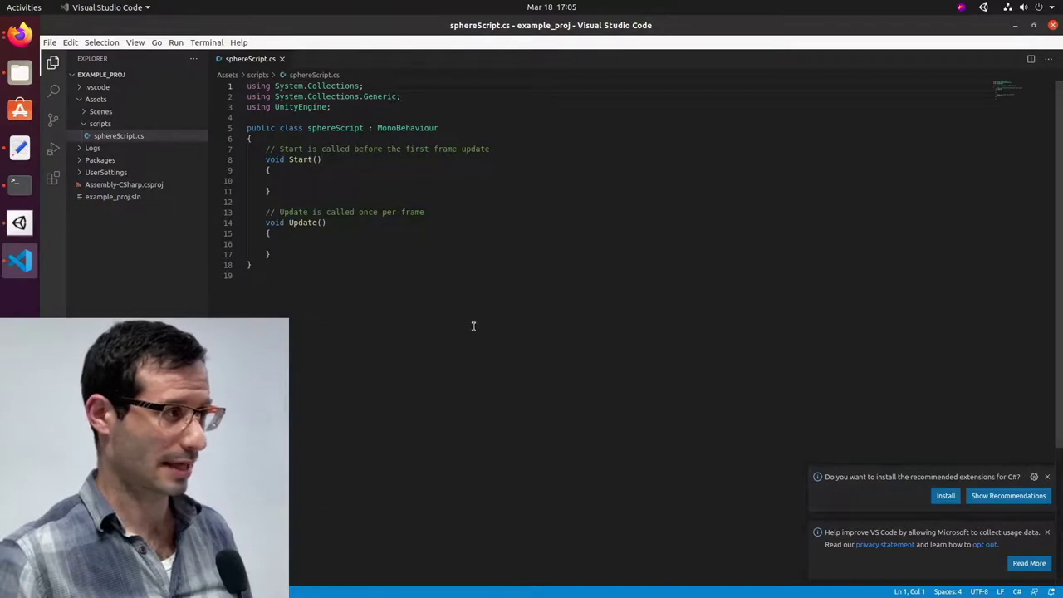
# Find Microsoft's C# extension by searching the marketplace for "C#", install it and close its details page.
pyautogui.hotkey('ctrl', '=')
pyautogui.hotkey('ctrl', '=')
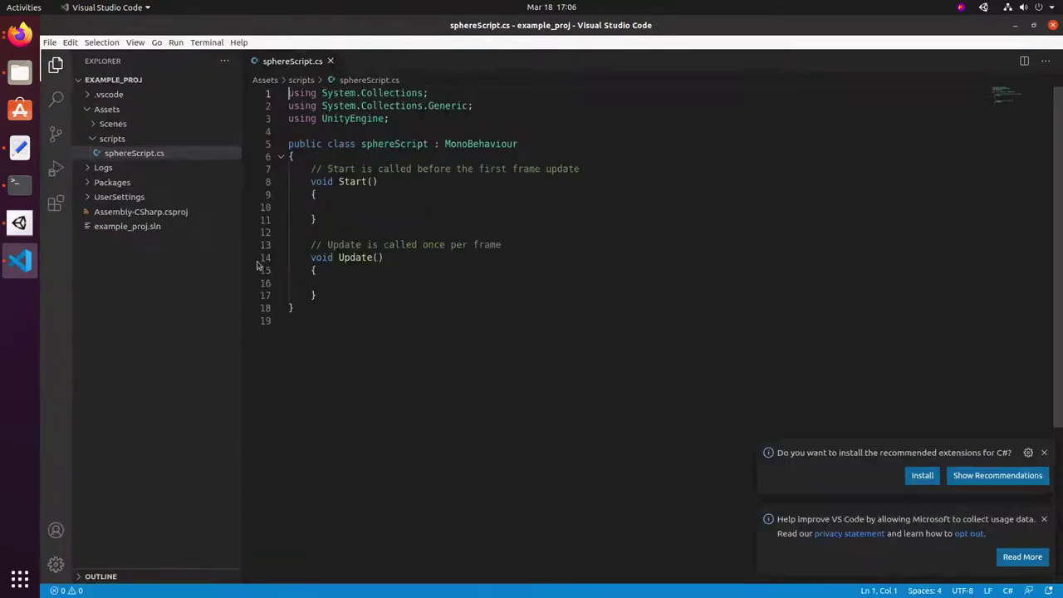
pyautogui.click(59, 234)
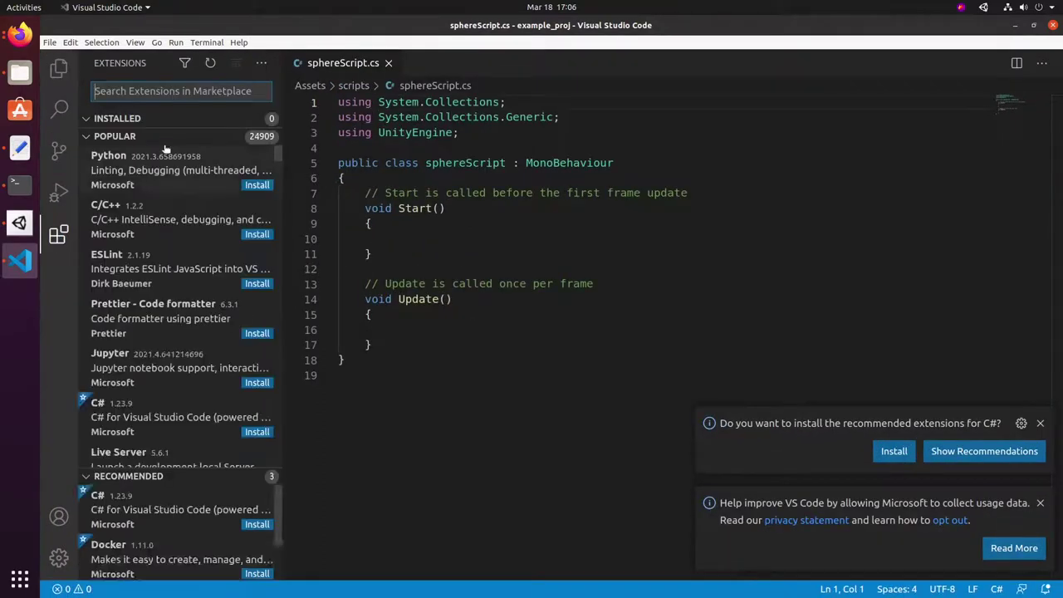
pyautogui.write('C#')
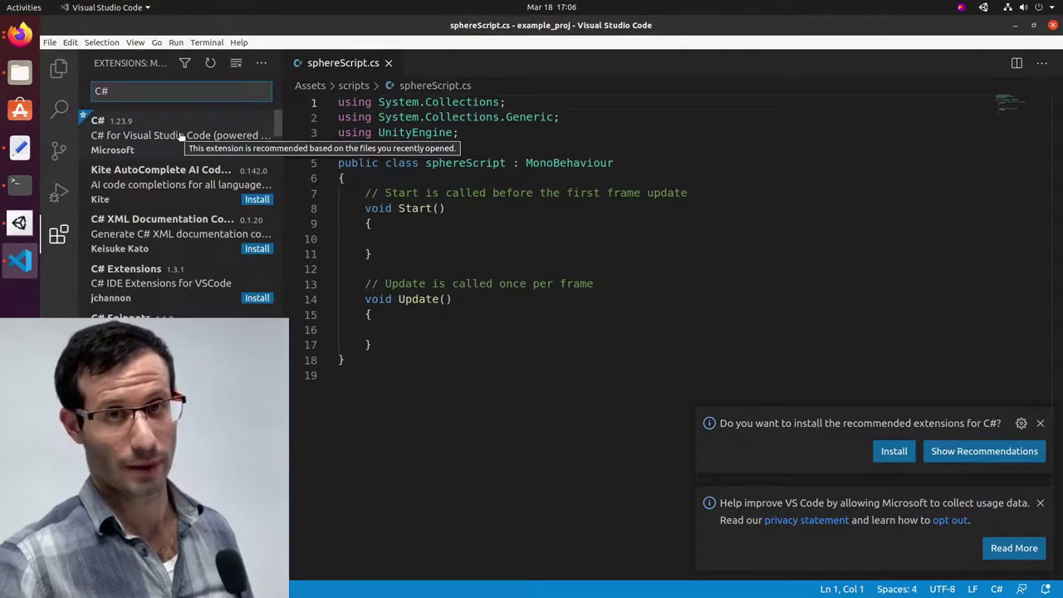
pyautogui.click(180, 135)
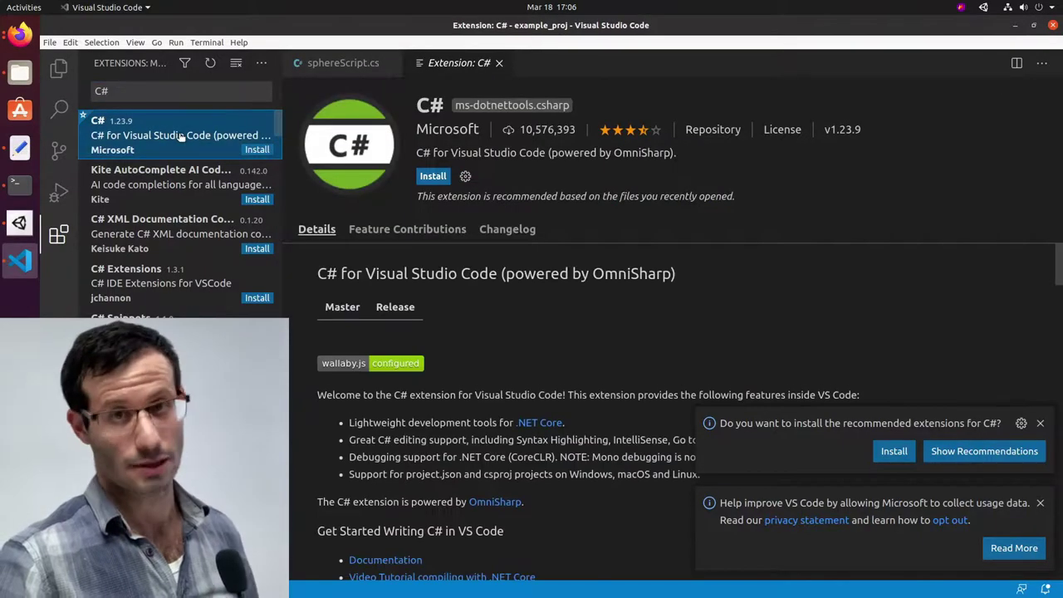
pyautogui.click(432, 176)
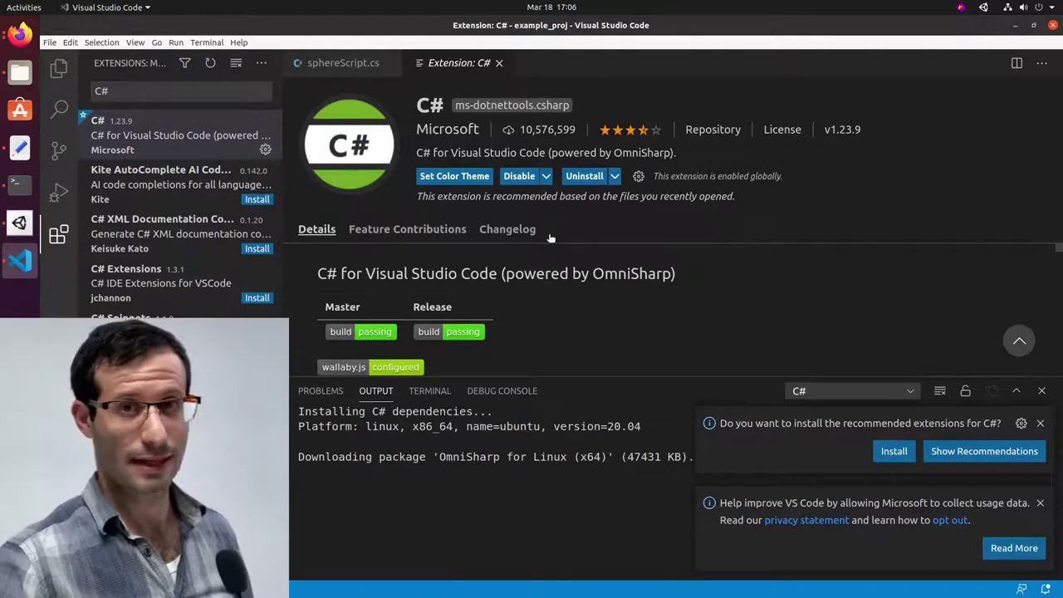
pyautogui.click(499, 62)
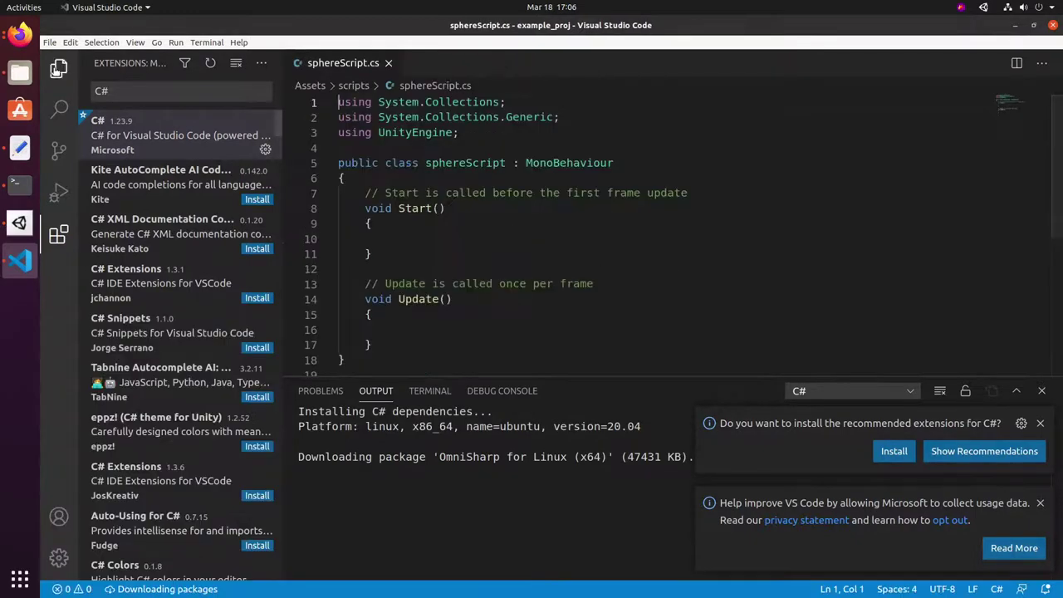
# Add Debug.Log("Hello from VS code :-) "); to the Start method of sphereScript.cs and save the file.
pyautogui.click(58, 69)
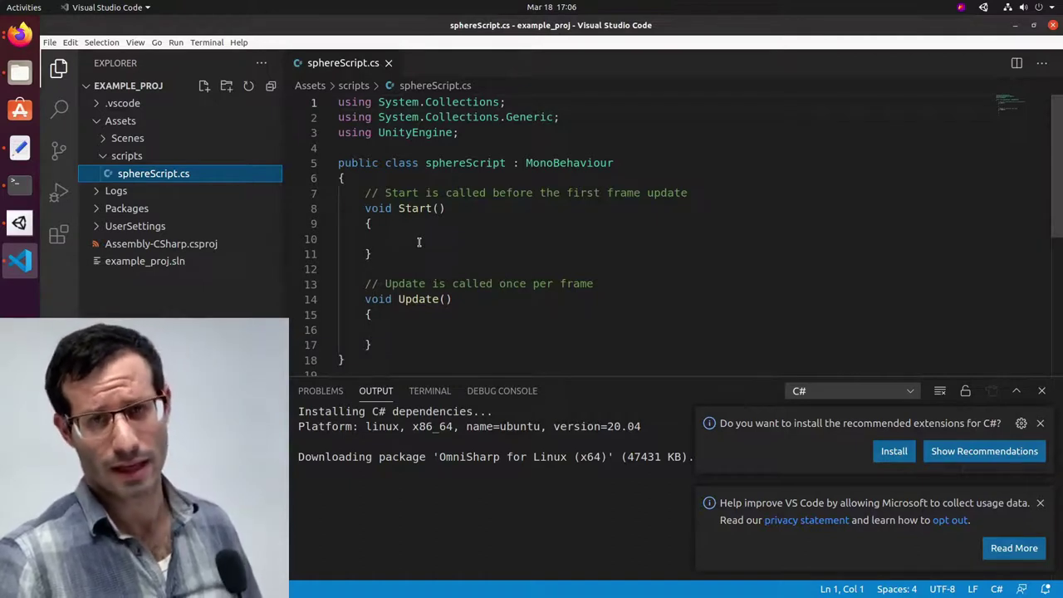
pyautogui.click(420, 240)
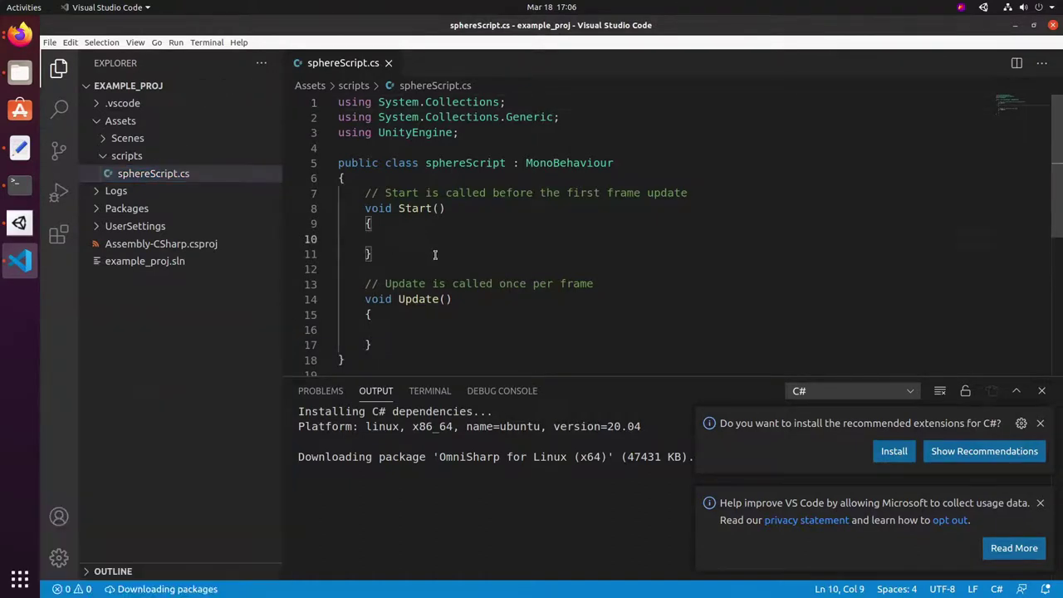
pyautogui.write('Debug.Log("Hello from ')
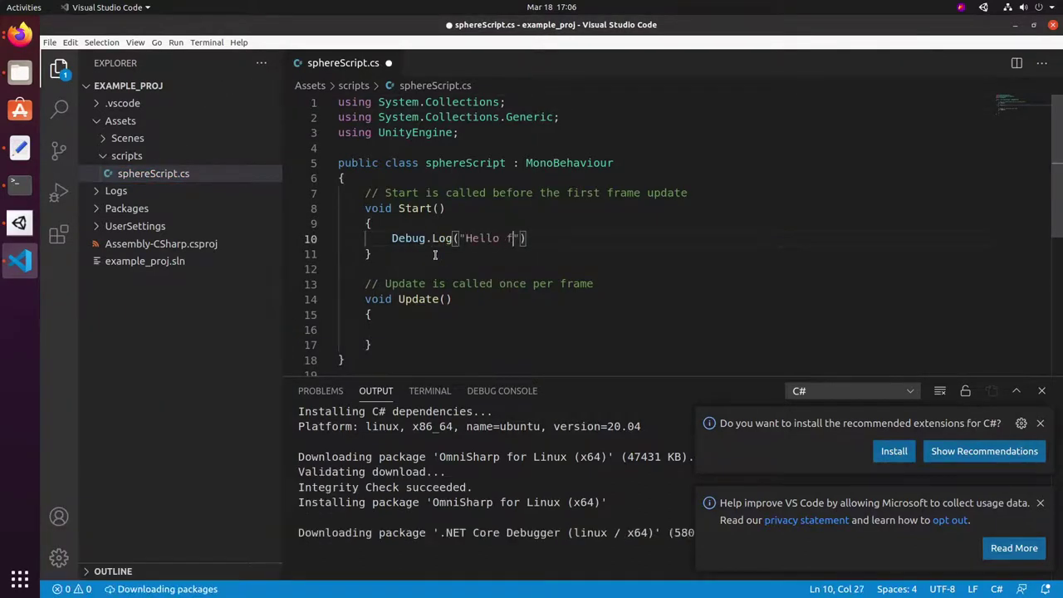
pyautogui.write('VS code :-) ");')
pyautogui.hotkey('ctrl', 's')
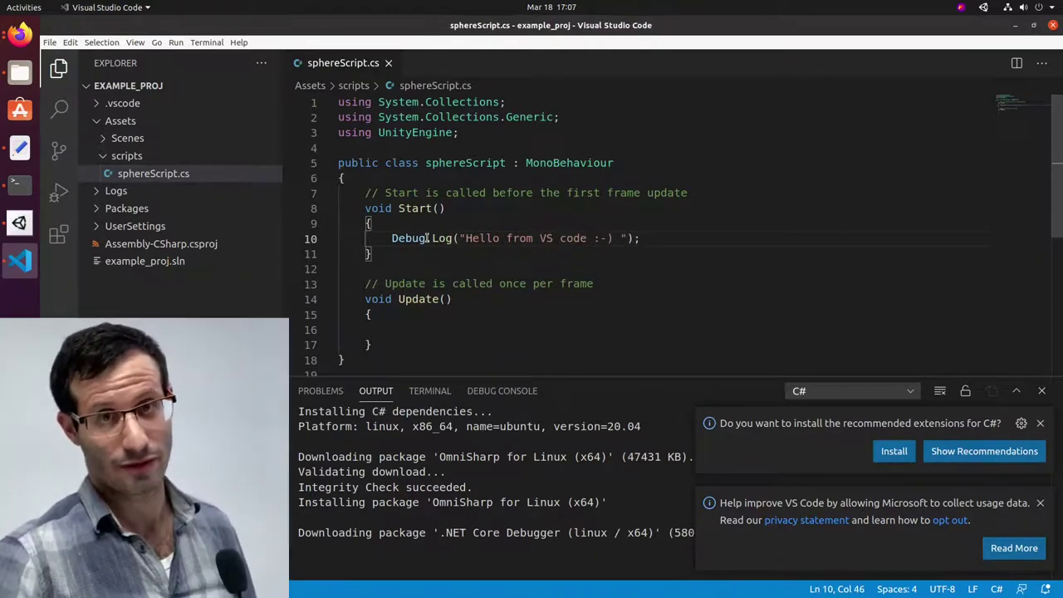
# Switch to Unity, show the console and run the scene to test the script's log message.
pyautogui.click(19, 222)
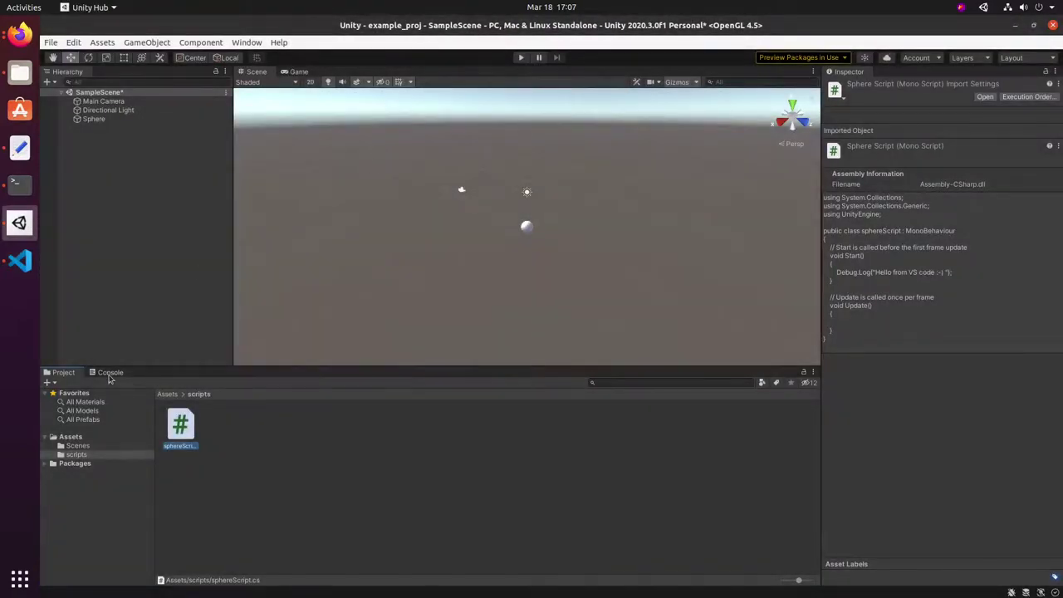
pyautogui.click(110, 373)
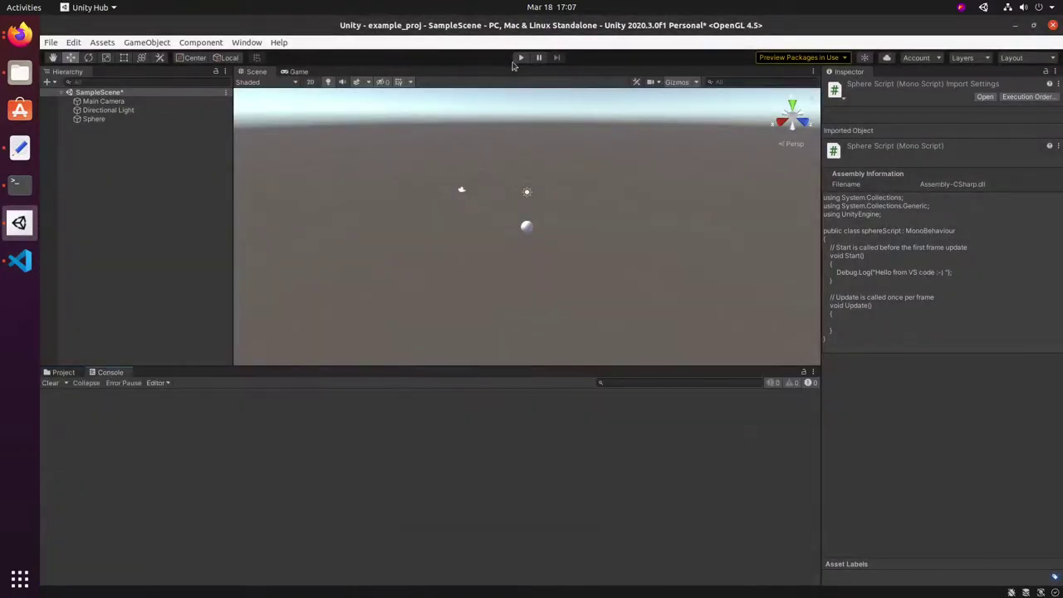
pyautogui.click(519, 58)
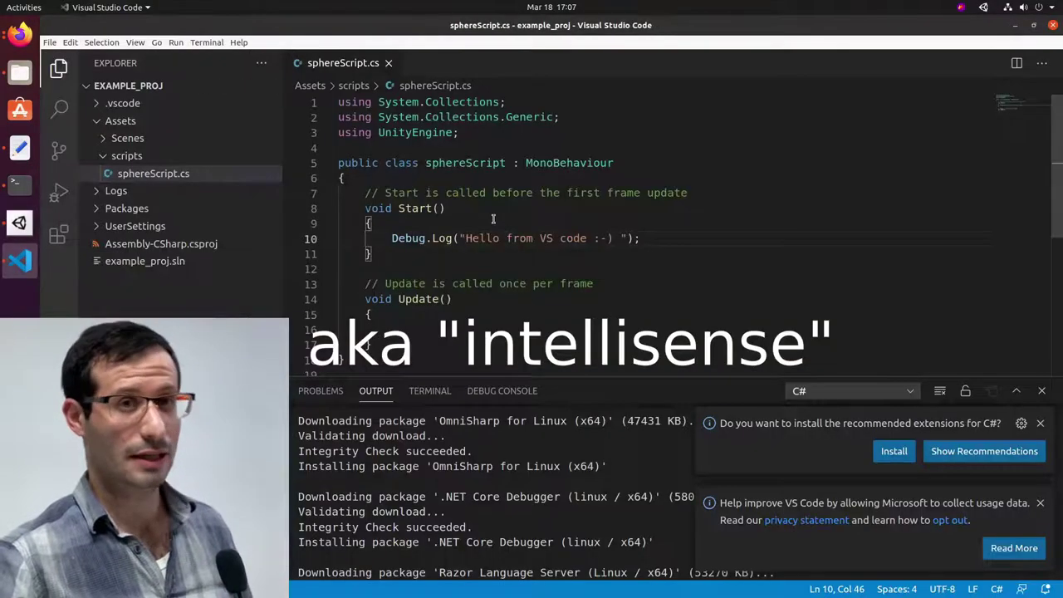
pyautogui.click(491, 133)
pyautogui.press('Return')
pyautogui.write('usi')
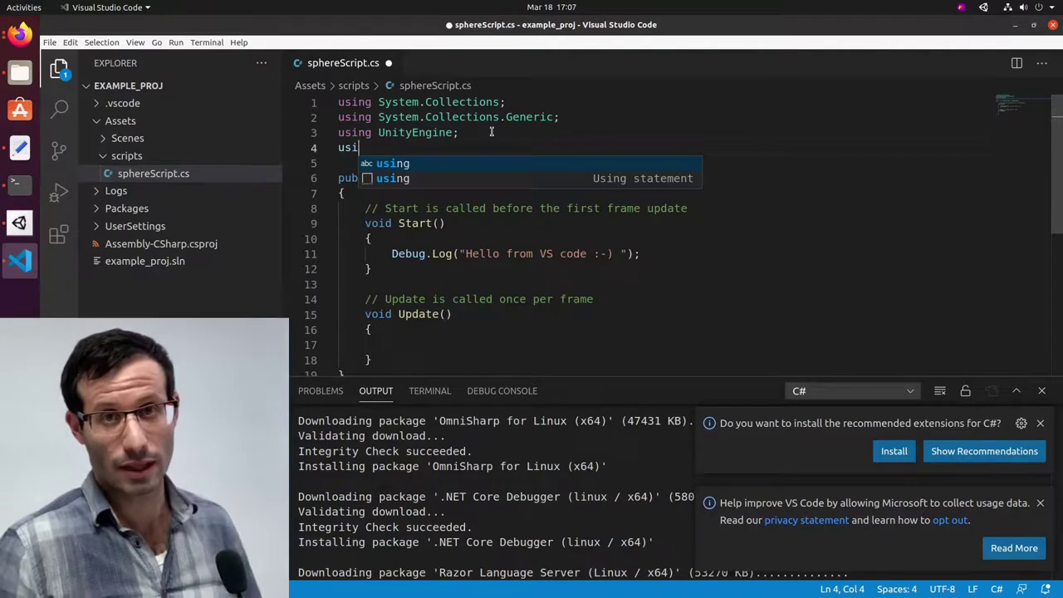
pyautogui.hotkey('shift', 'Home')
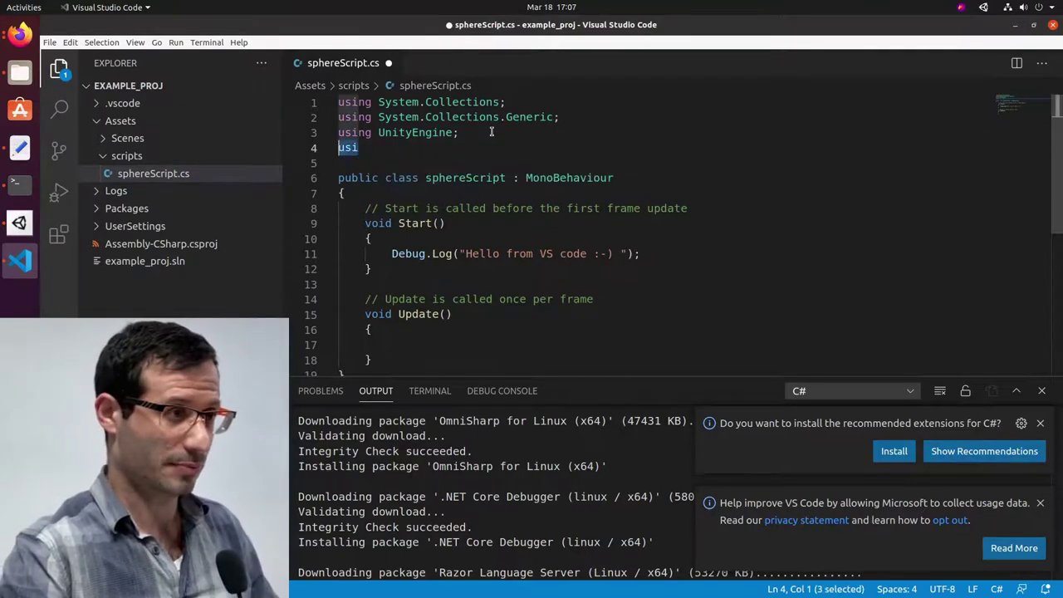
pyautogui.press('BackSpace')
pyautogui.press('BackSpace')
# Begin a second statement with "Debug." on a new line below the log call in Start.
pyautogui.click(499, 238)
pyautogui.press('End')
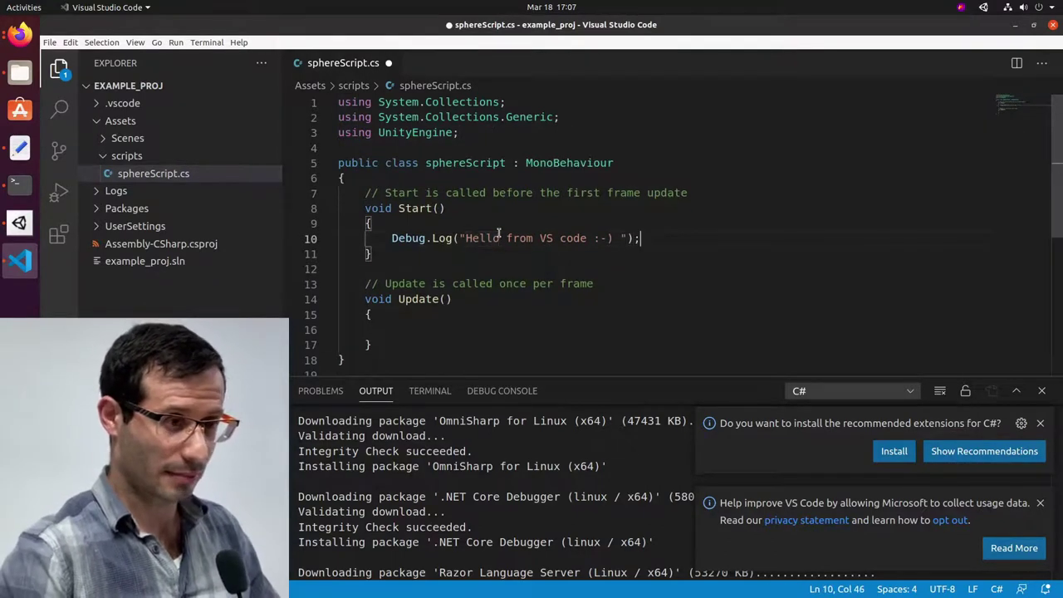
pyautogui.press('Return')
pyautogui.write('Deb')
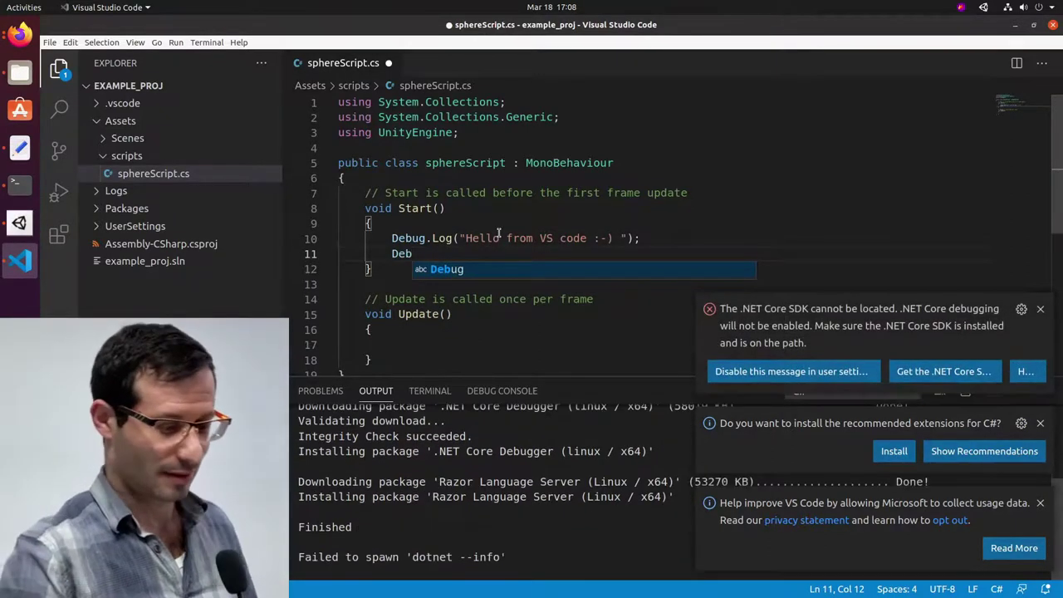
pyautogui.write('ug')
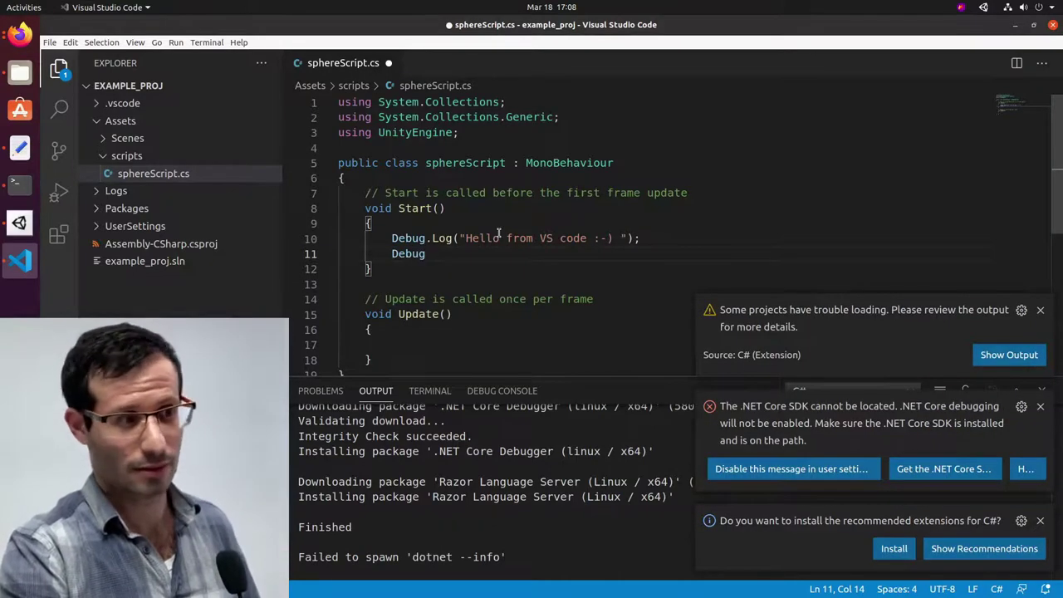
pyautogui.write('.')
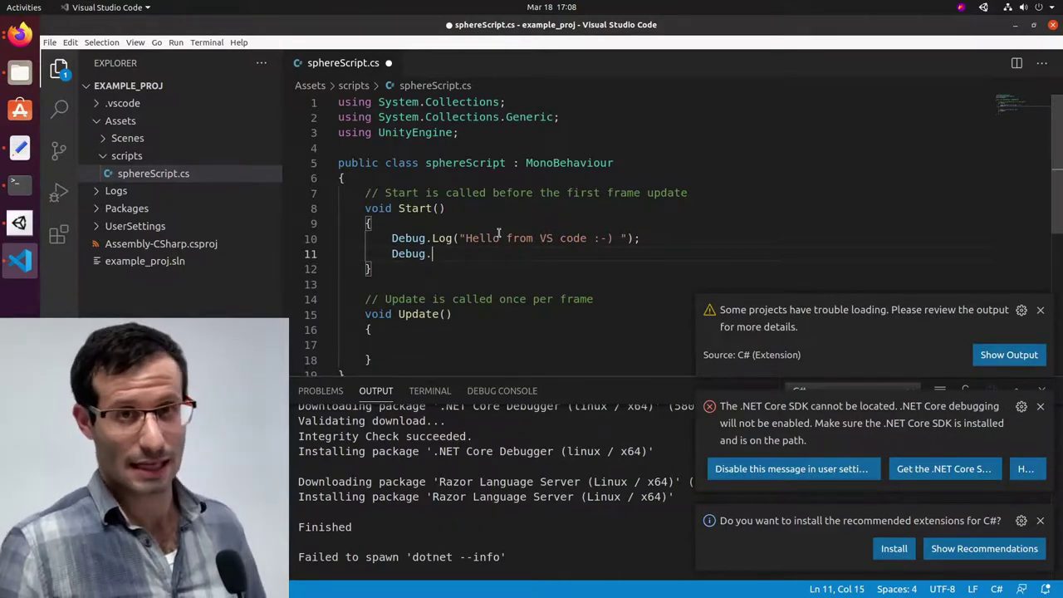
pyautogui.press('Escape')
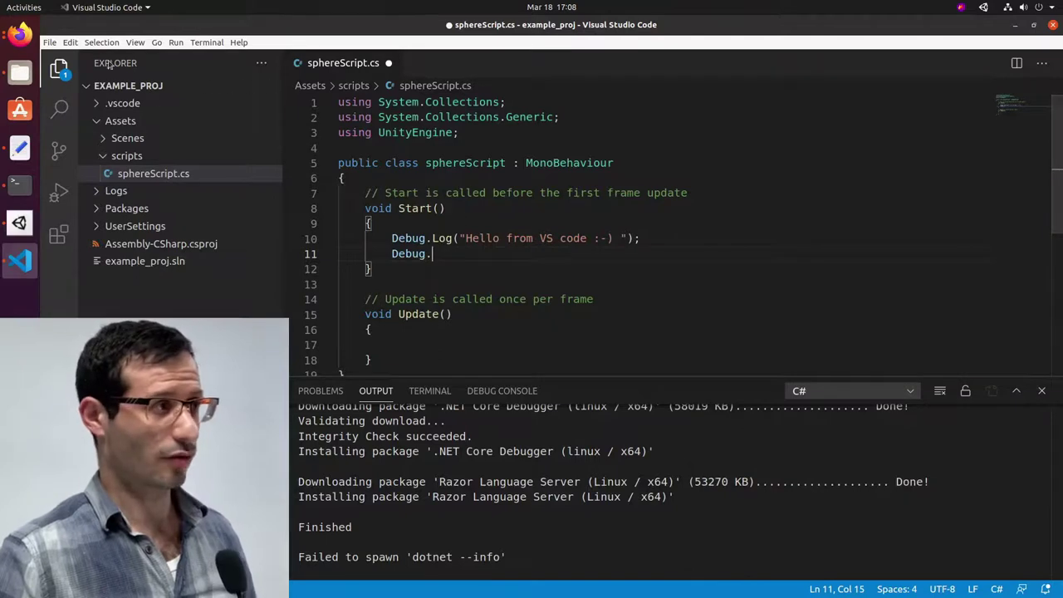
# Set the Omnisharp: Use Global Mono user setting to always, restart OmniSharp and close the settings.
pyautogui.click(50, 43)
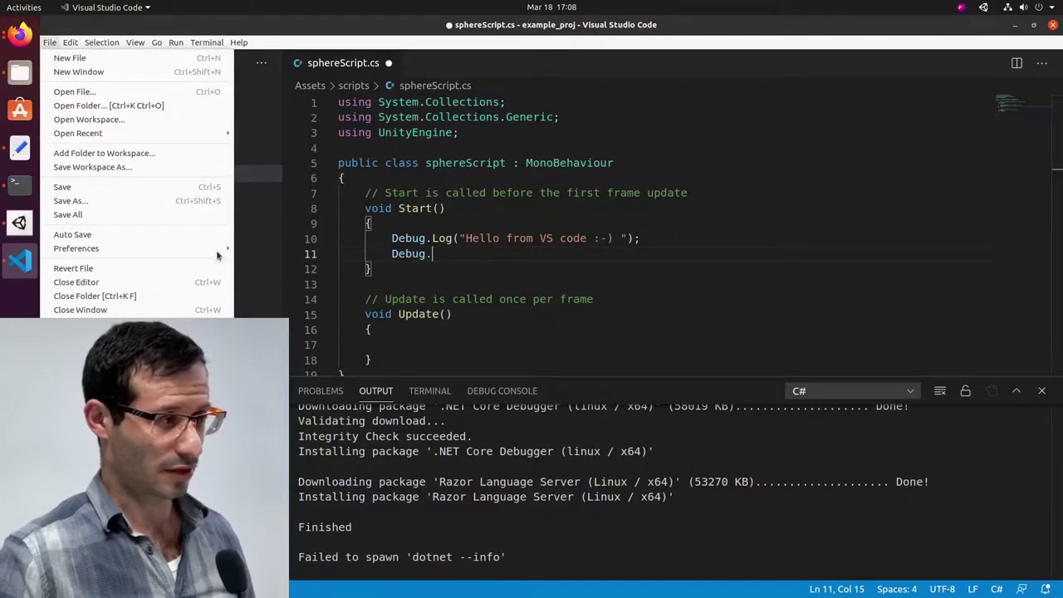
pyautogui.click(253, 248)
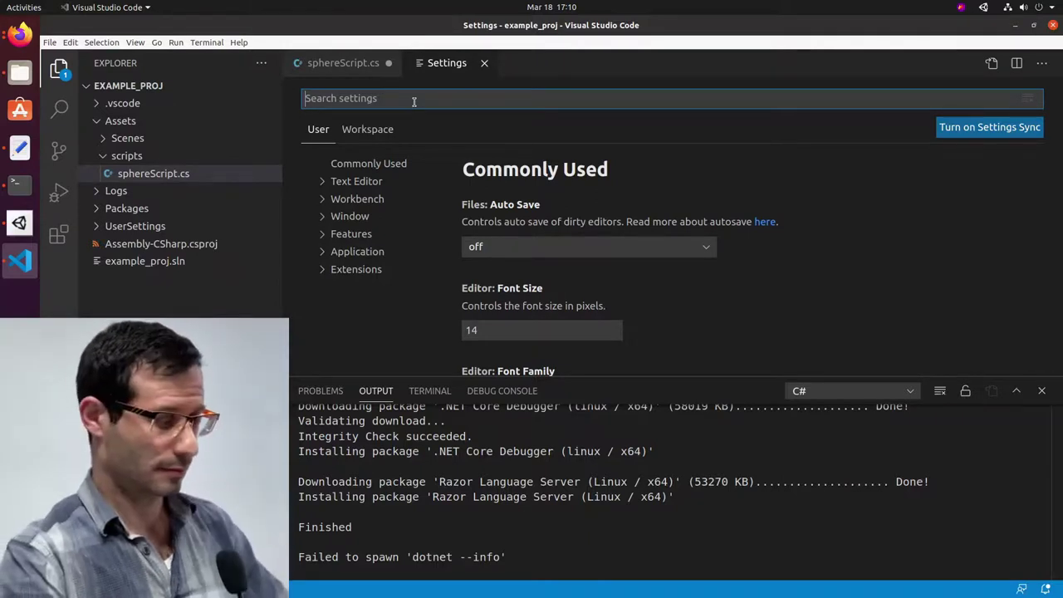
pyautogui.write('global mono')
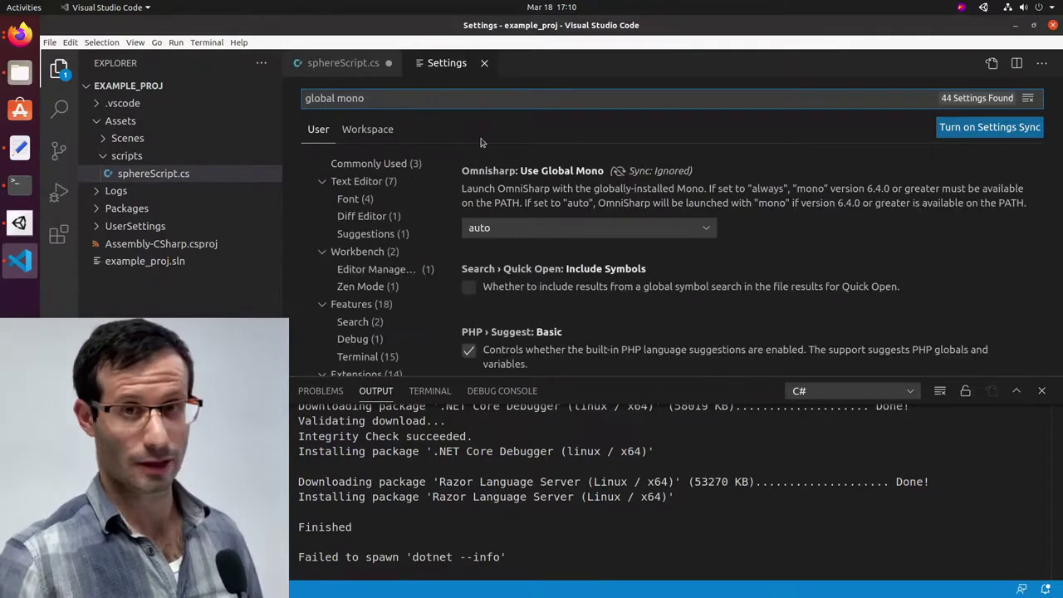
pyautogui.click(548, 229)
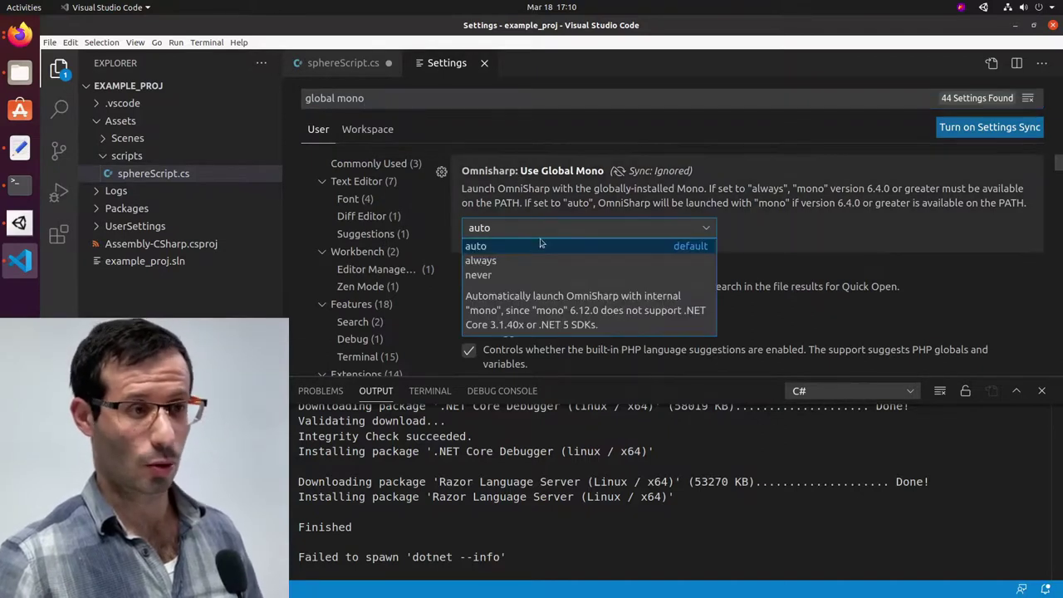
pyautogui.click(528, 262)
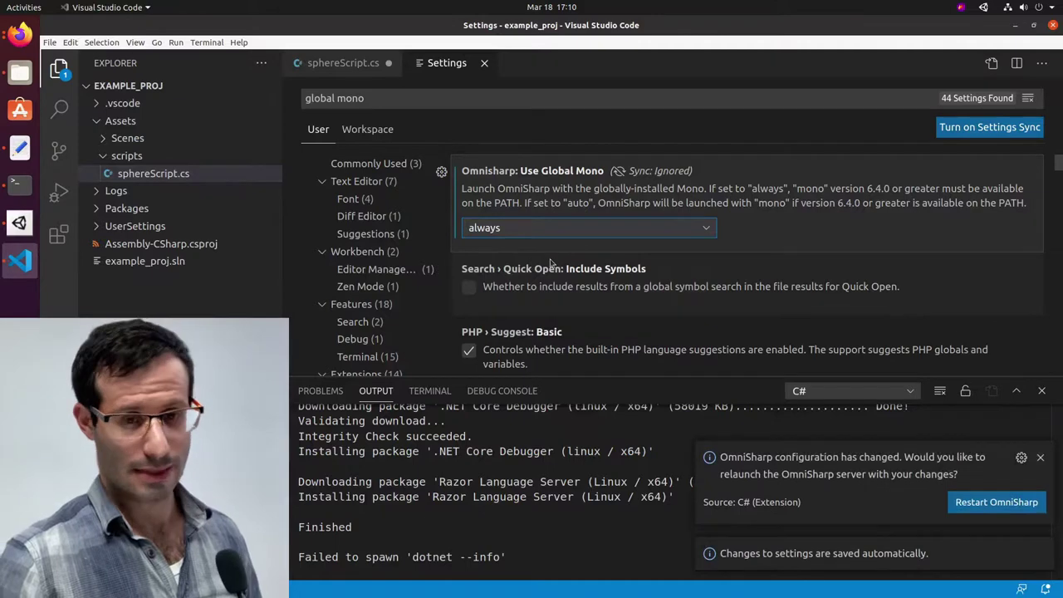
pyautogui.click(967, 501)
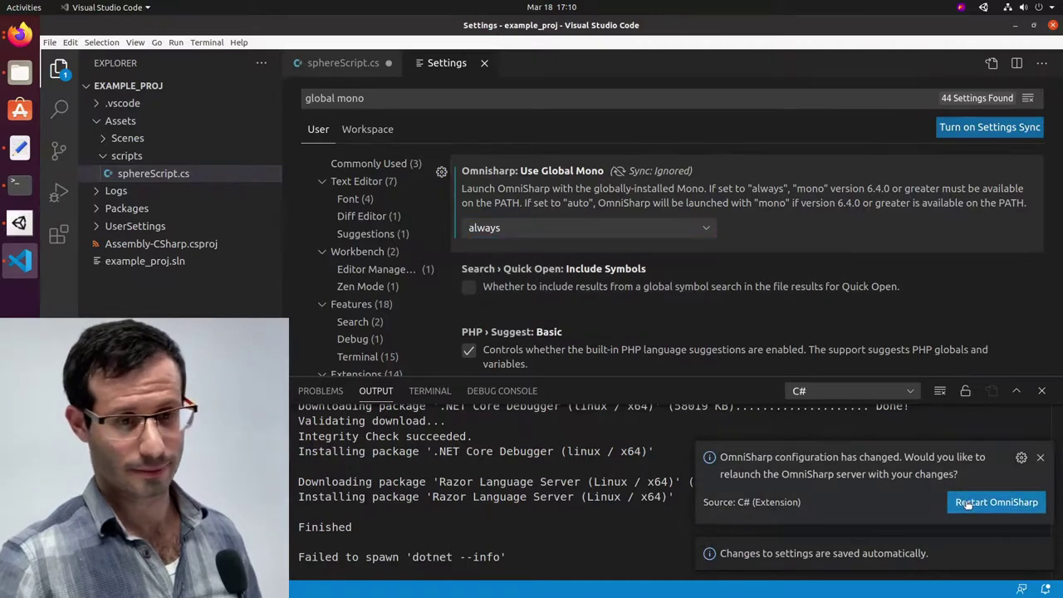
pyautogui.middleClick(431, 63)
# Complete the unfinished "Debug." line in Start to Debug.Log using the code completion suggestions.
pyautogui.hotkey('ctrl', 's')
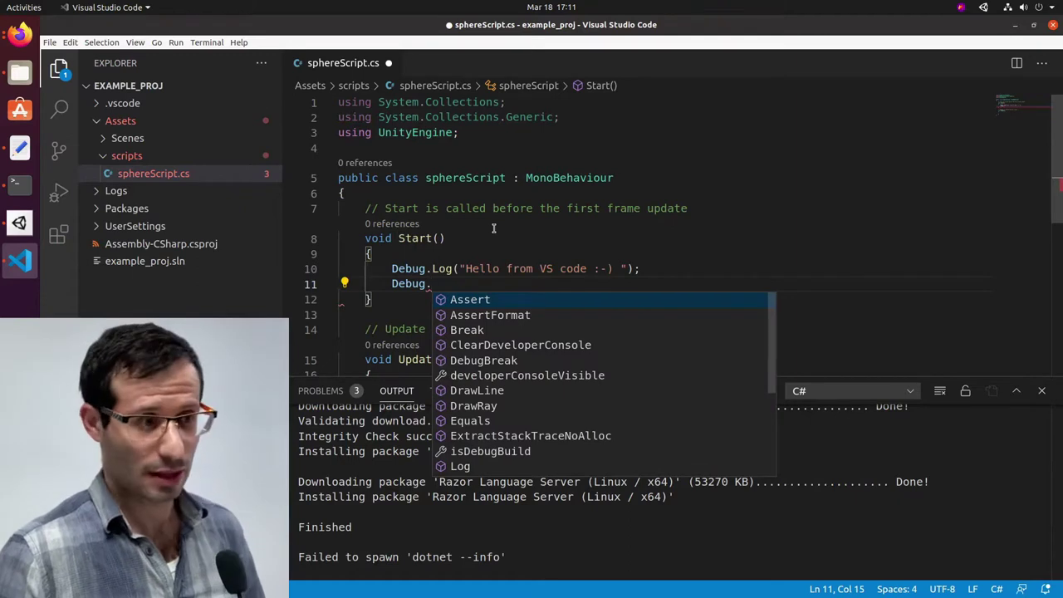
pyautogui.write('Lo')
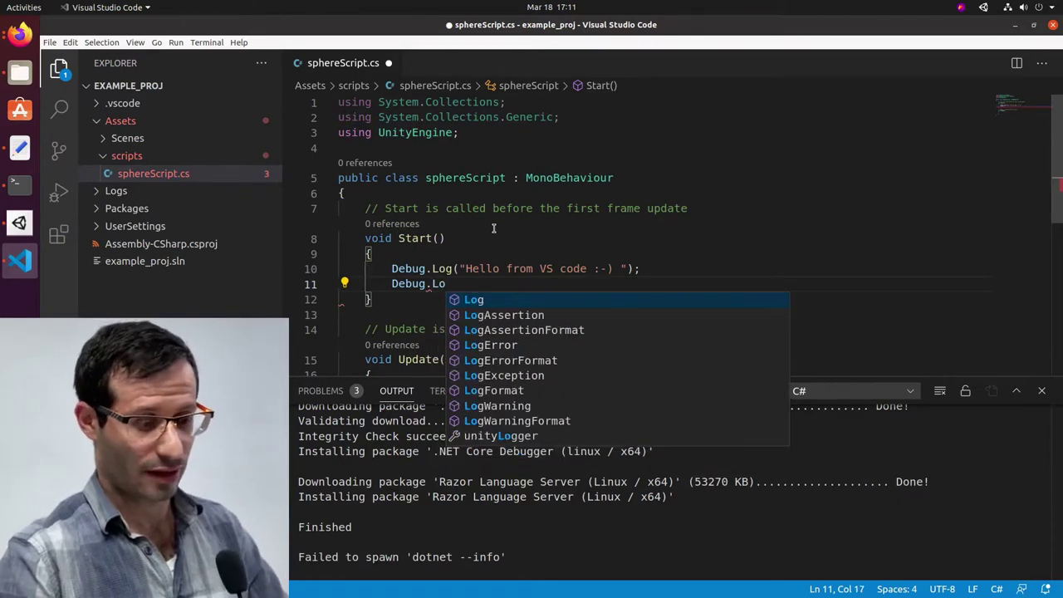
pyautogui.press('Tab')
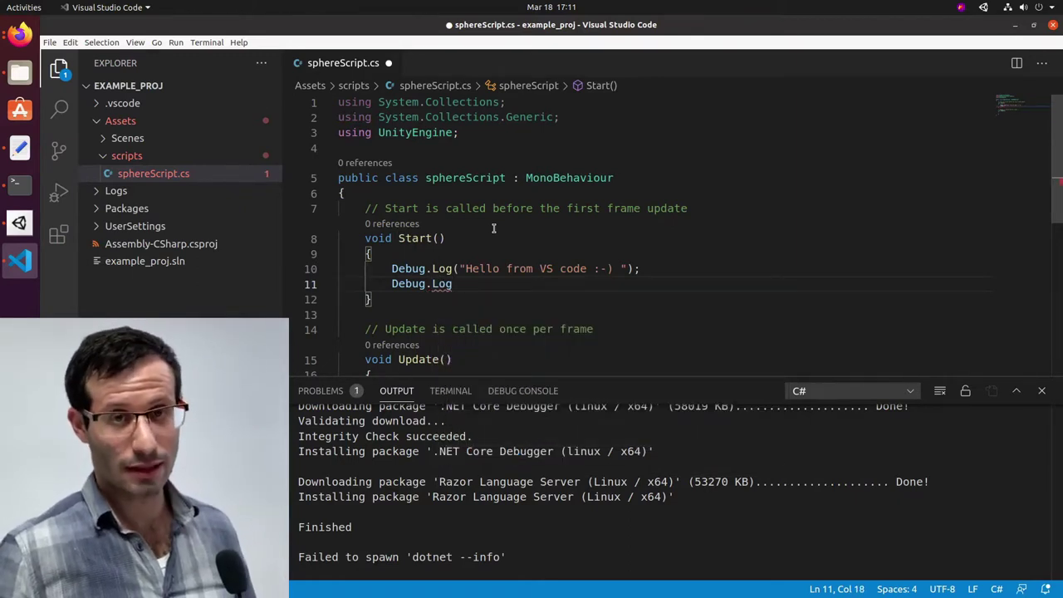